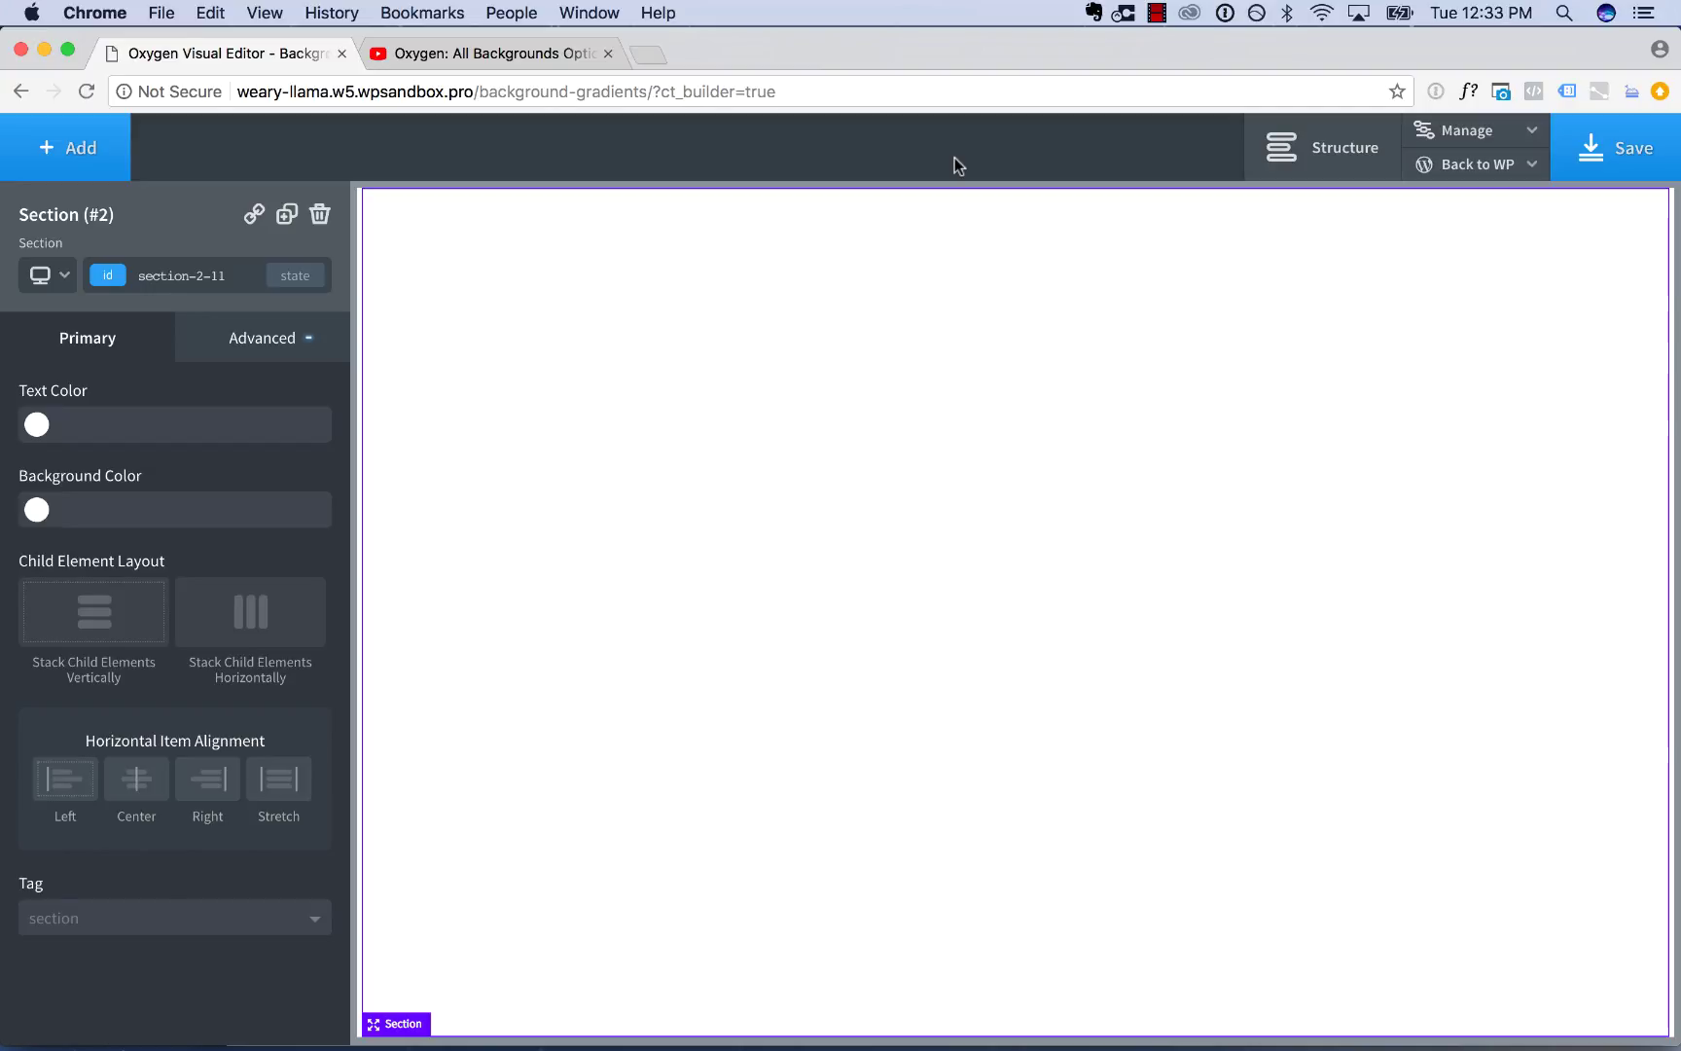
Step: Open the empty section's Gradient settings under Advanced > Background
left_click(277, 339)
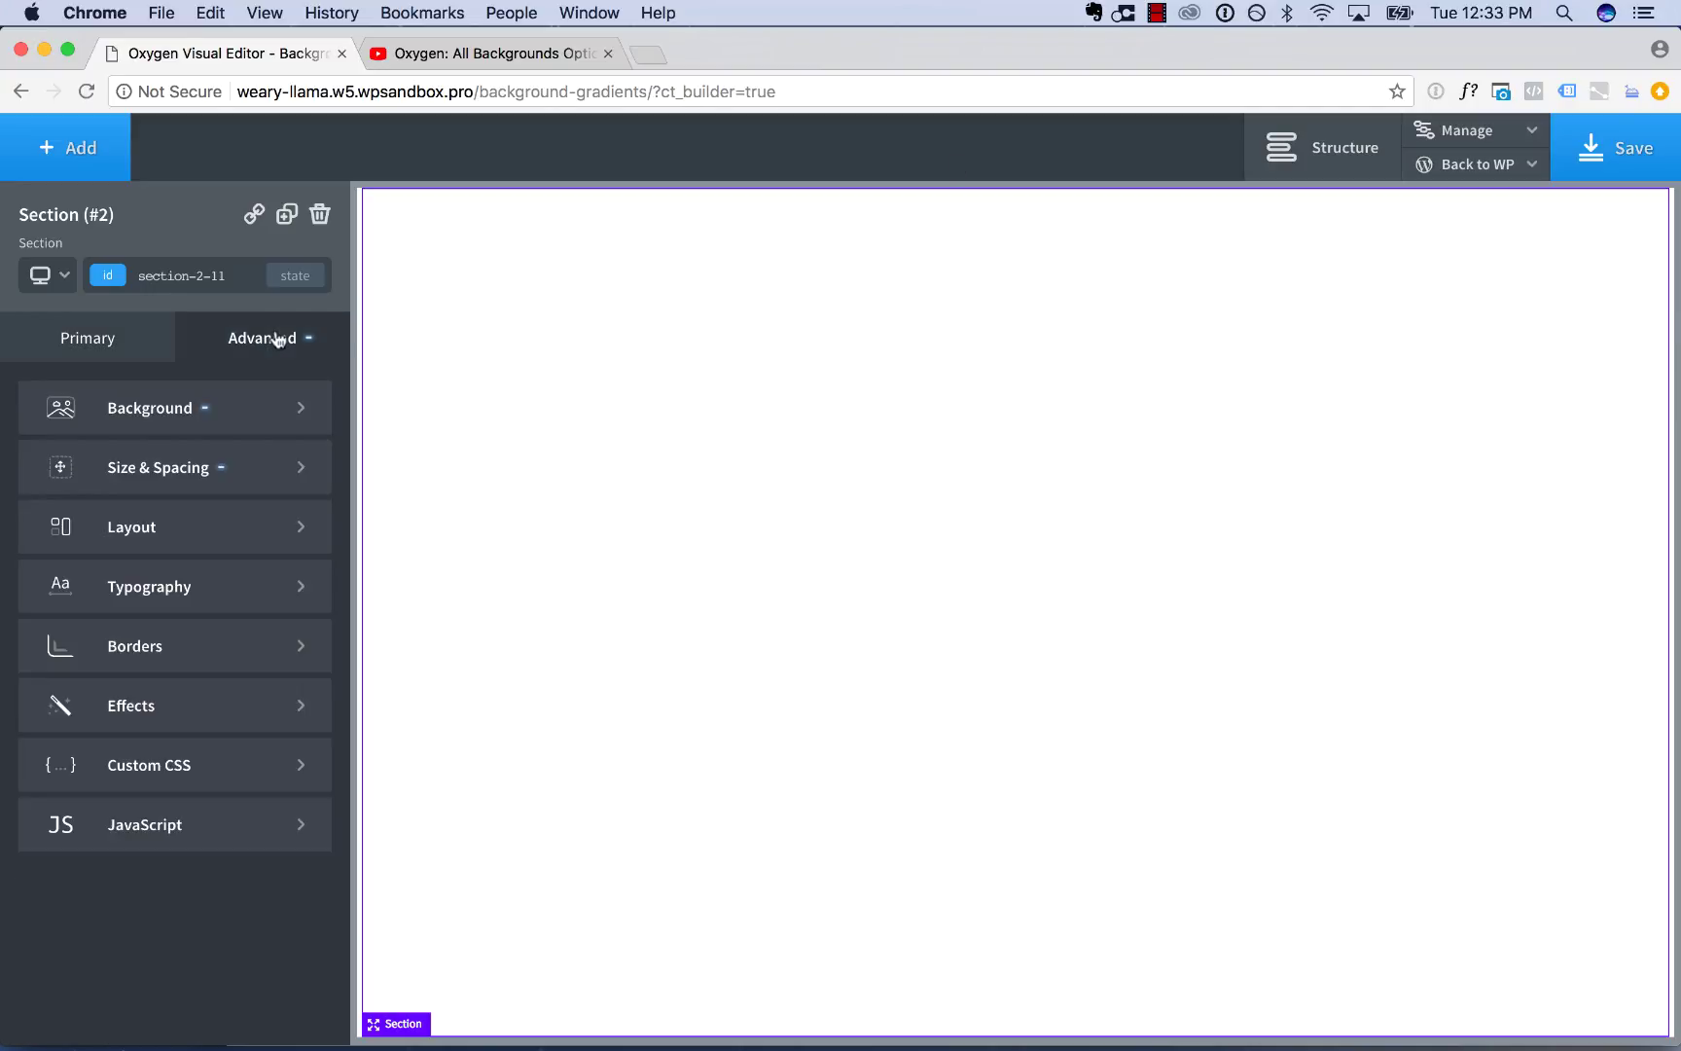
left_click(220, 405)
scroll(212, 419, "down", 4)
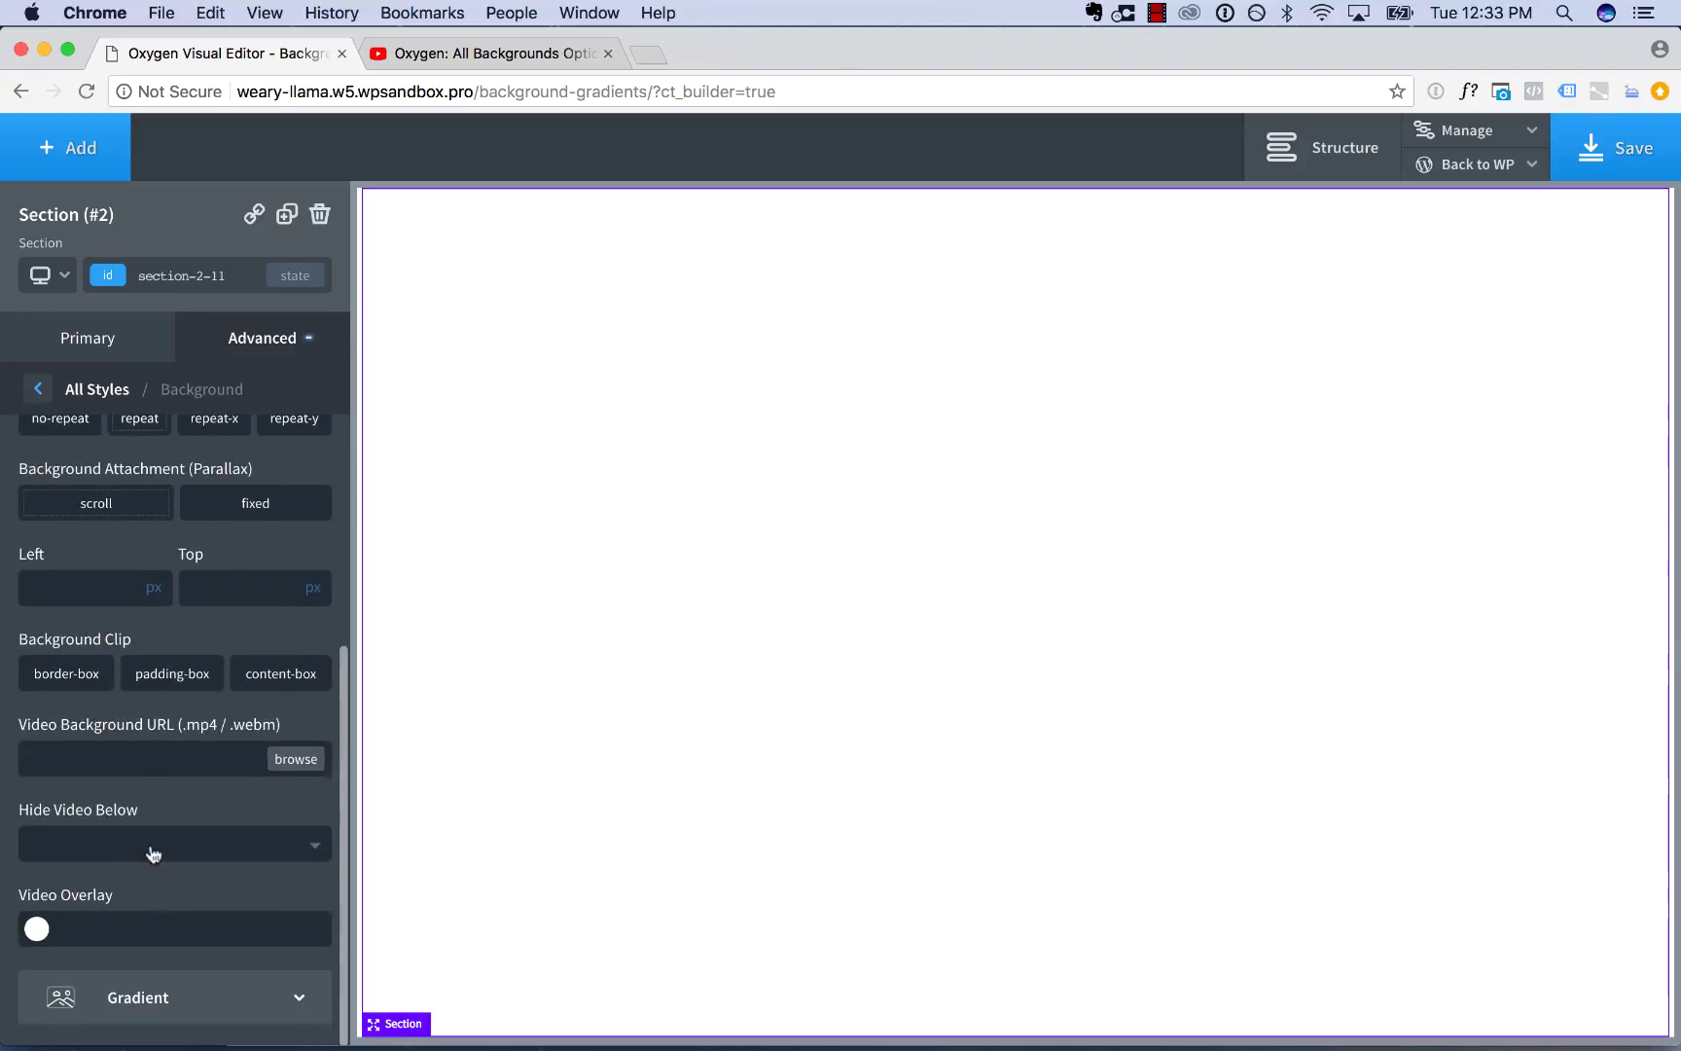
left_click(129, 994)
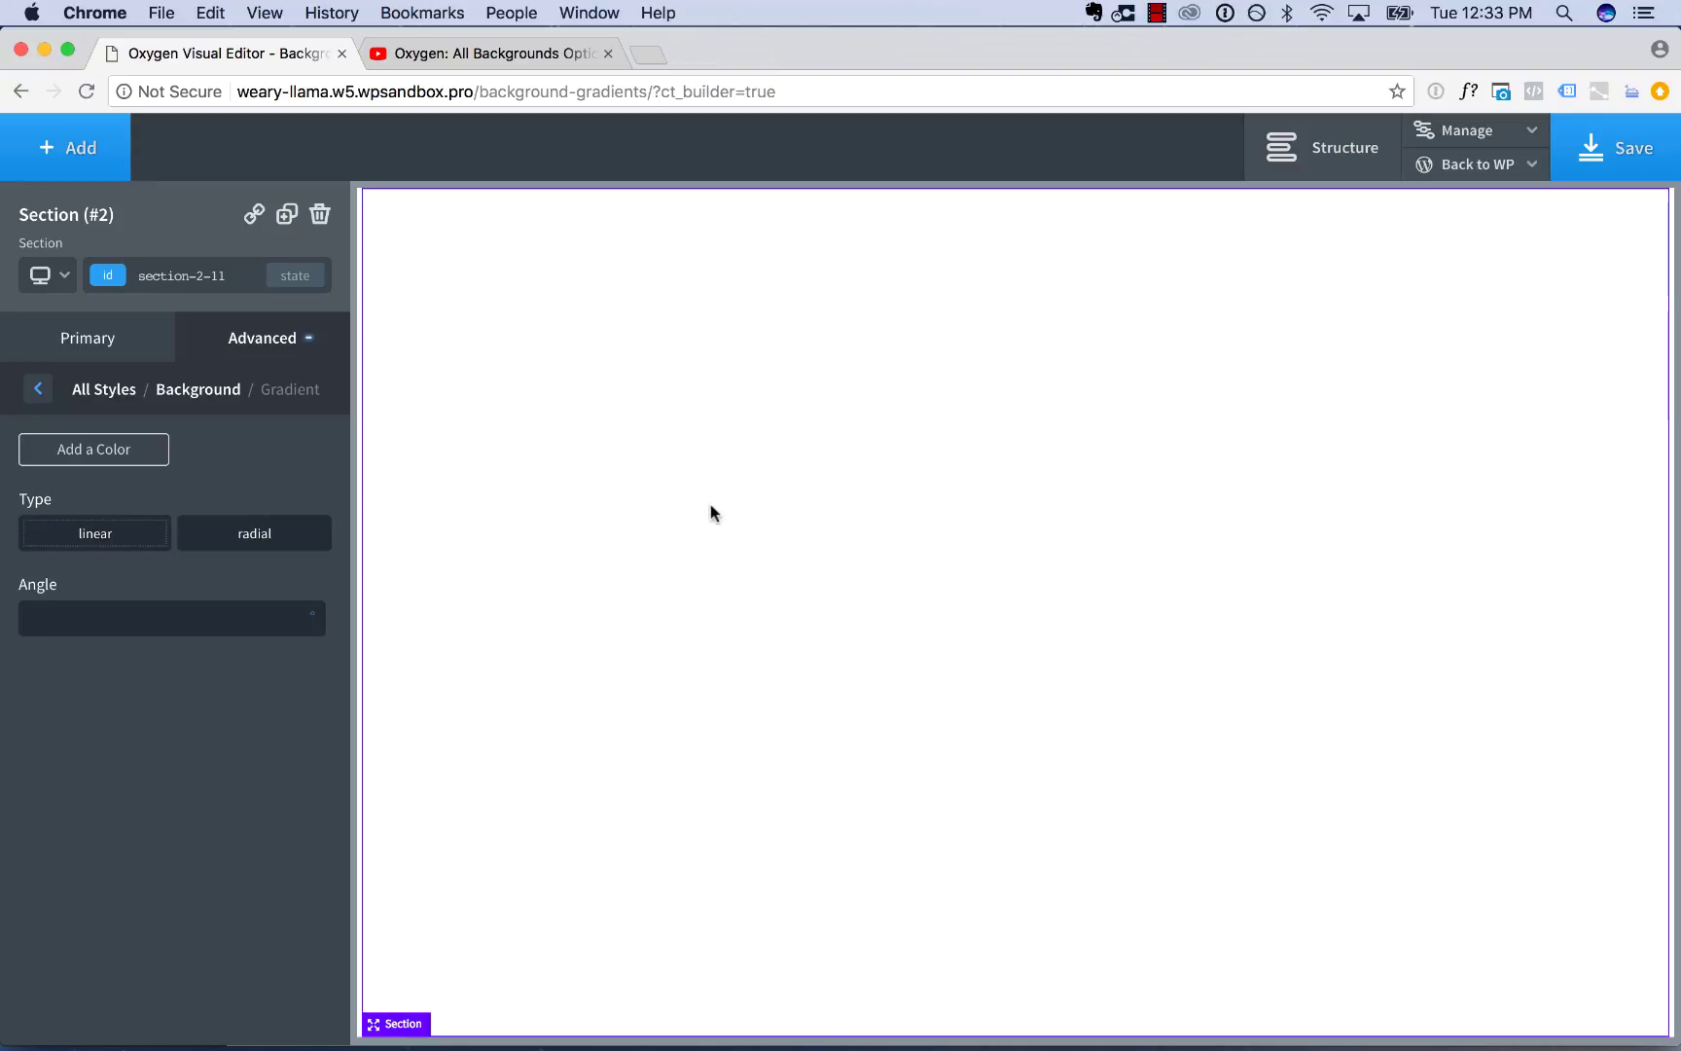
Step: Add a first gradient colour set to blue #207bd6
left_click(112, 459)
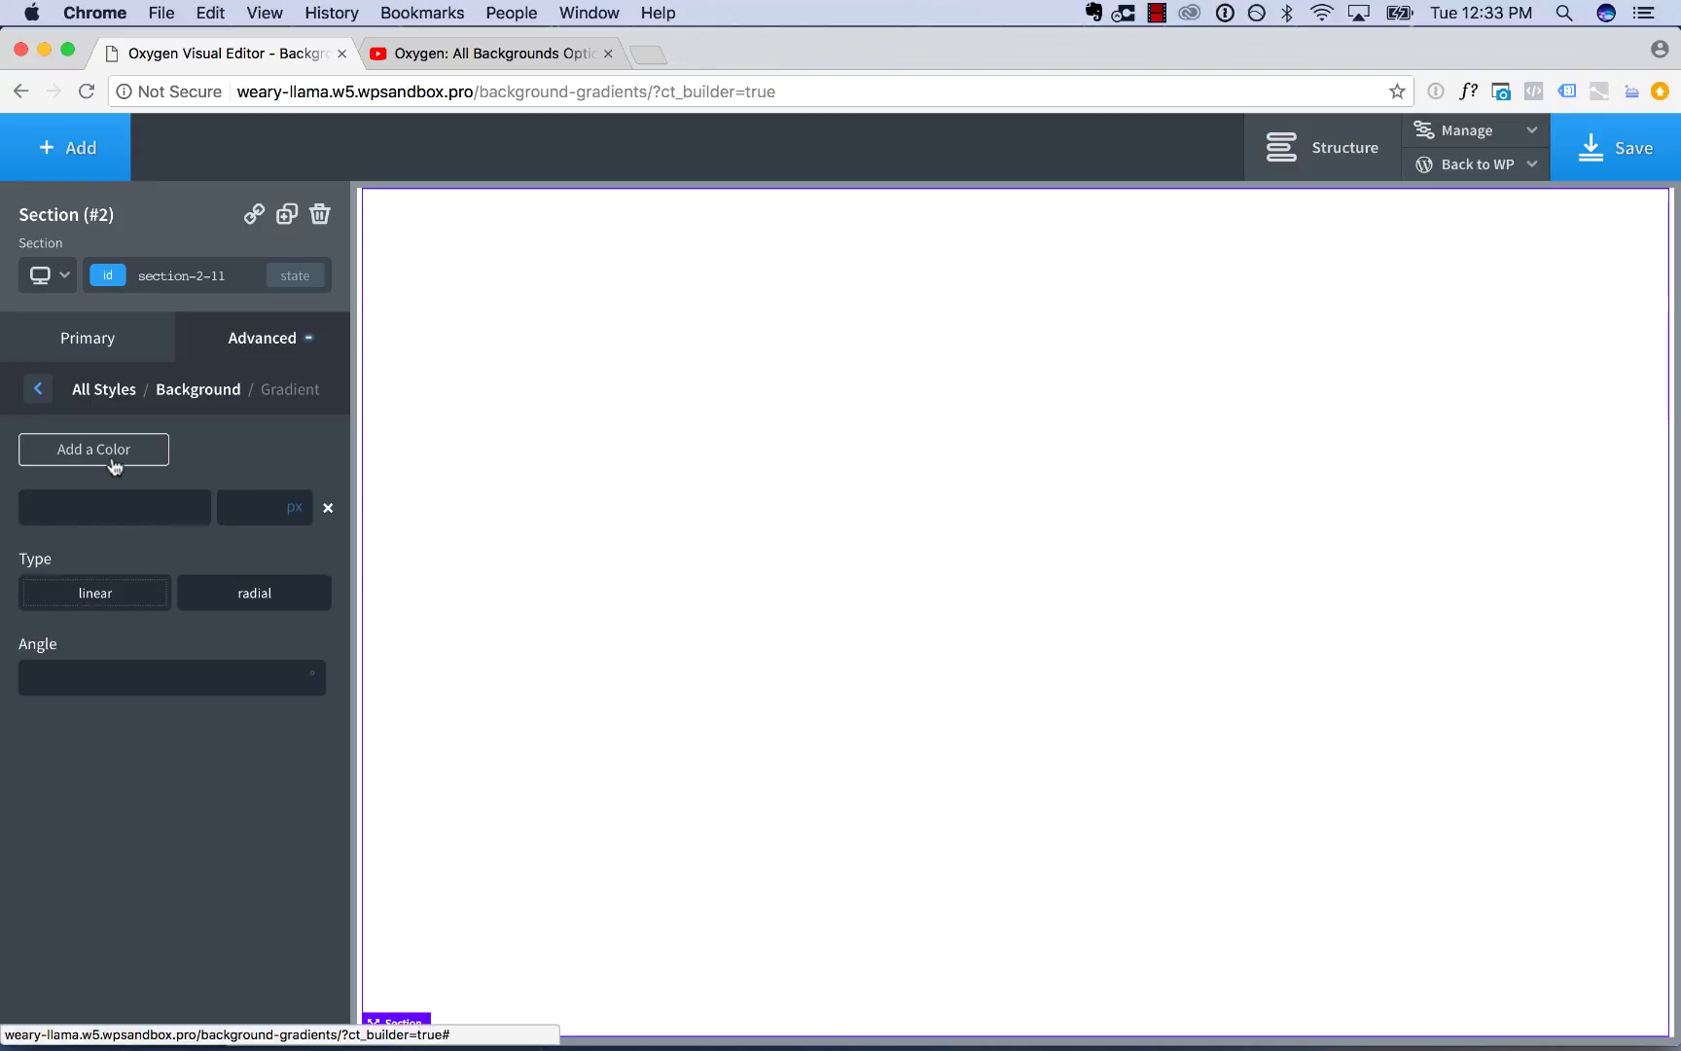
left_click(37, 507)
left_click(187, 587)
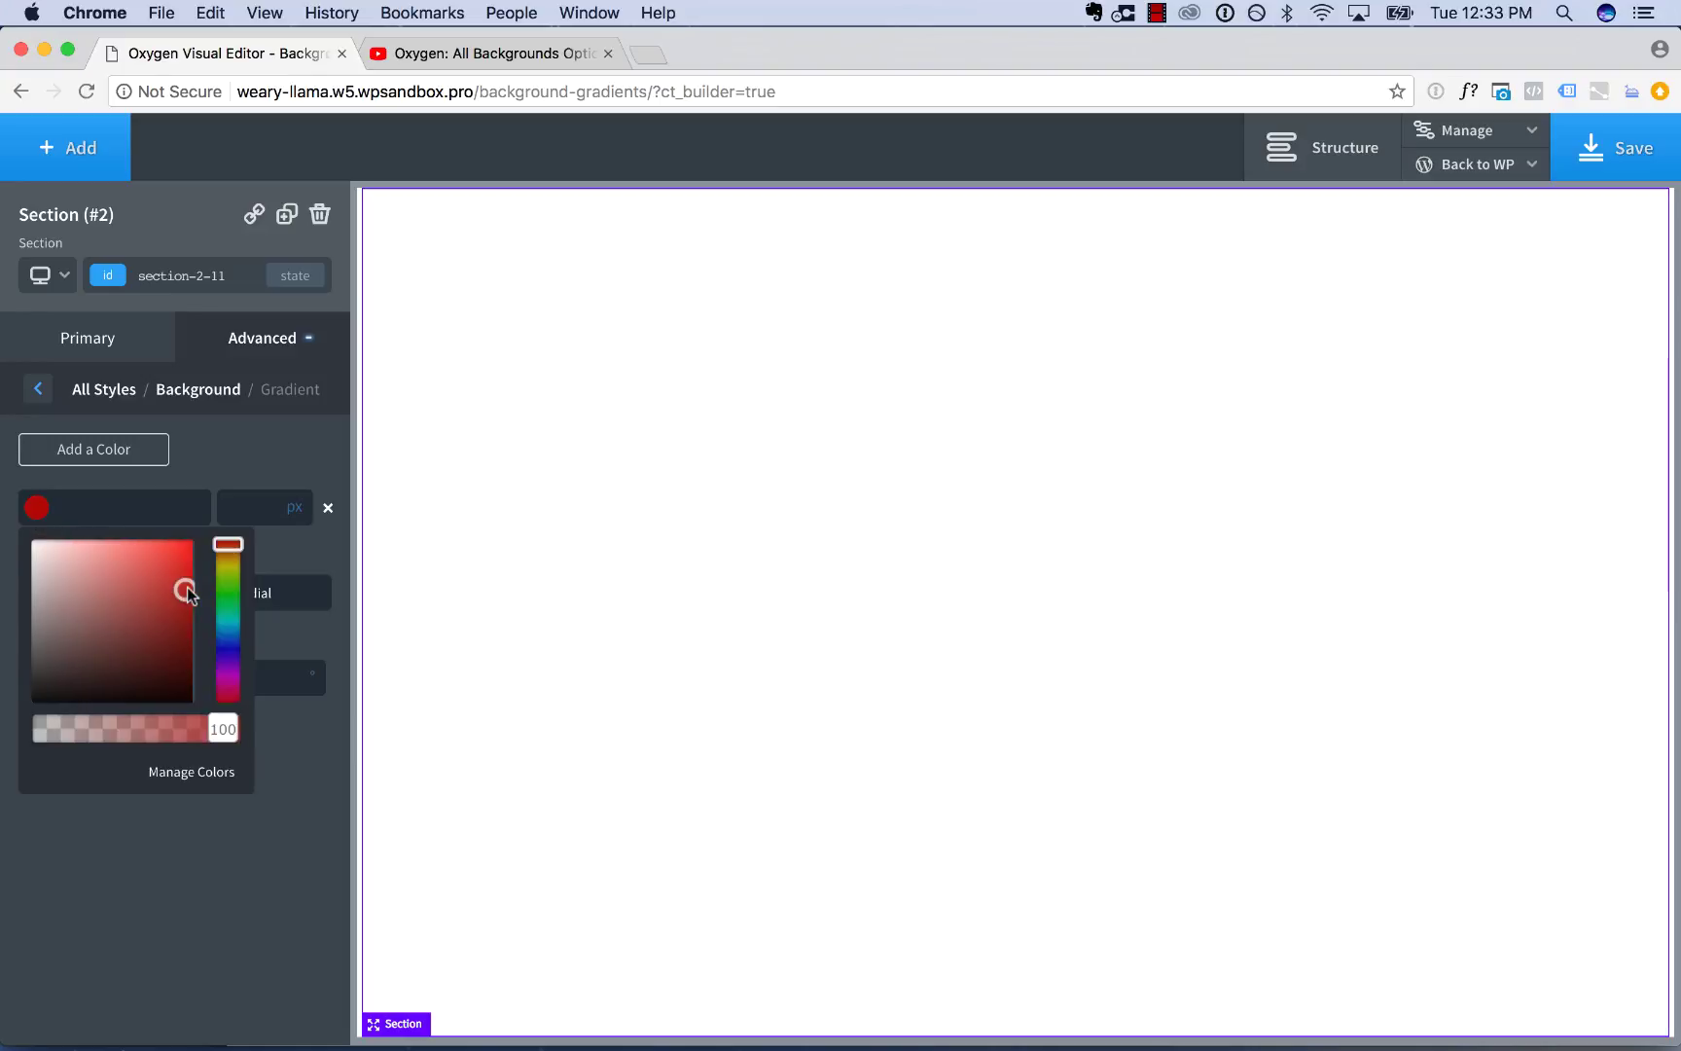
left_click_drag(187, 587, 232, 639)
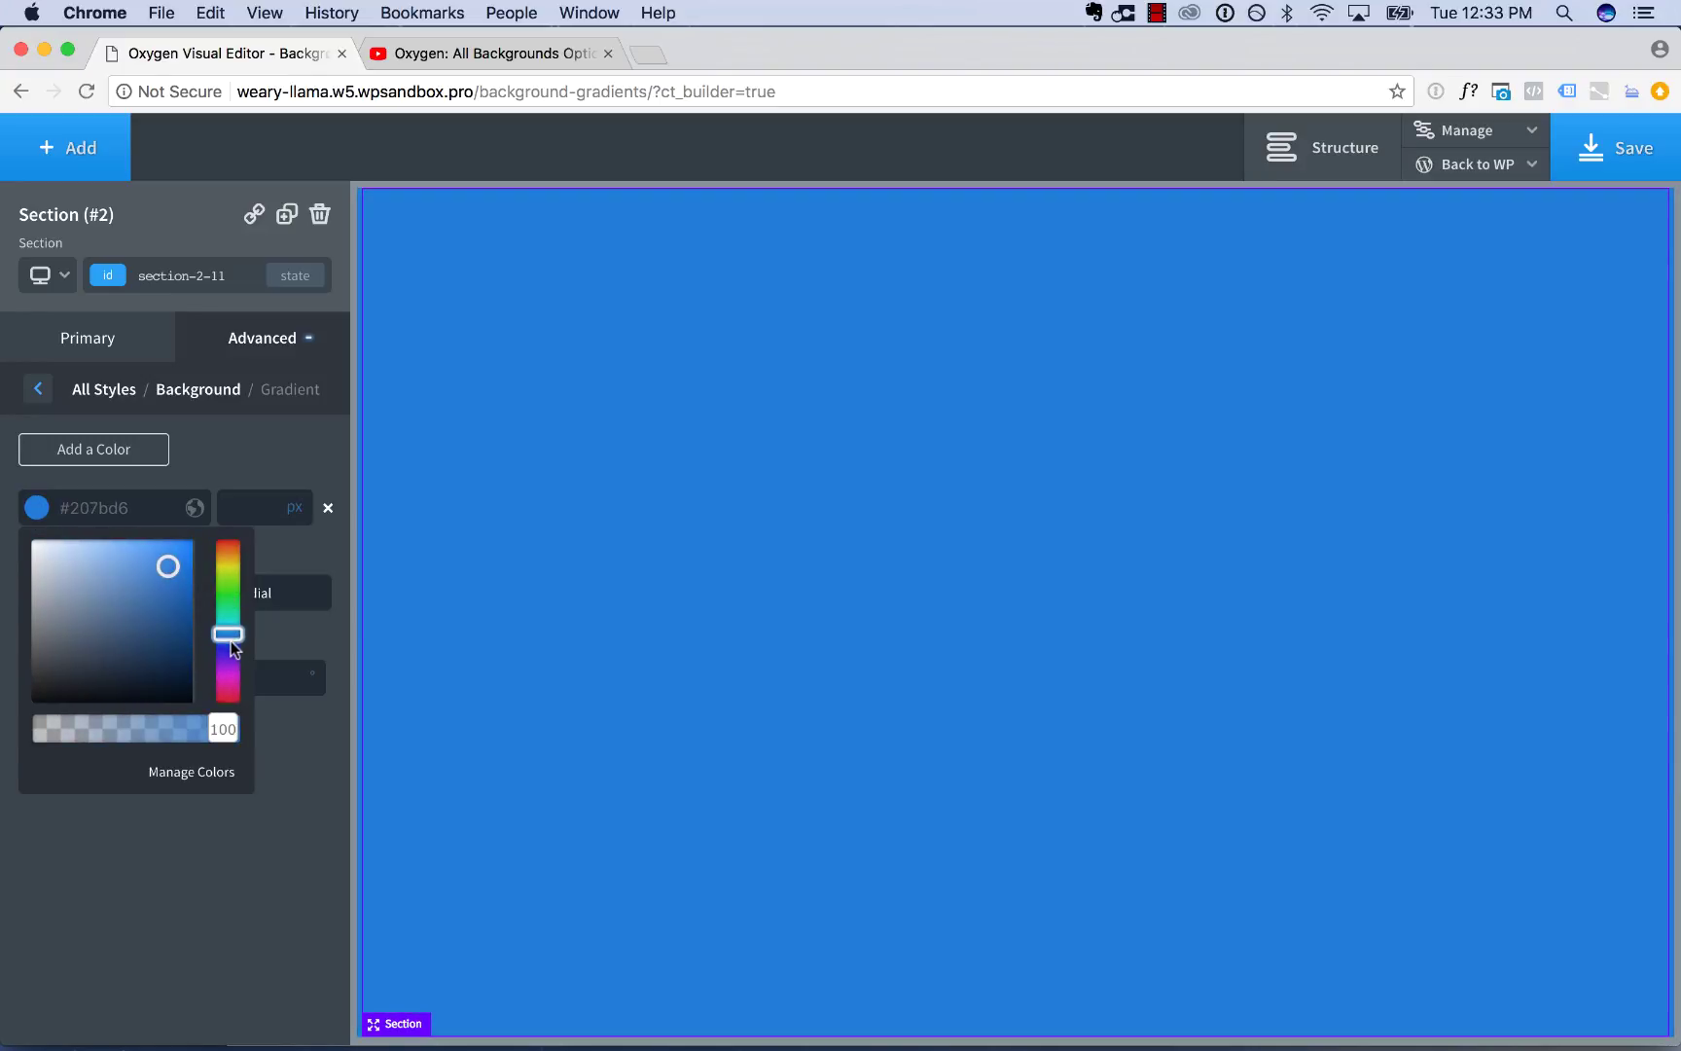
left_click(245, 439)
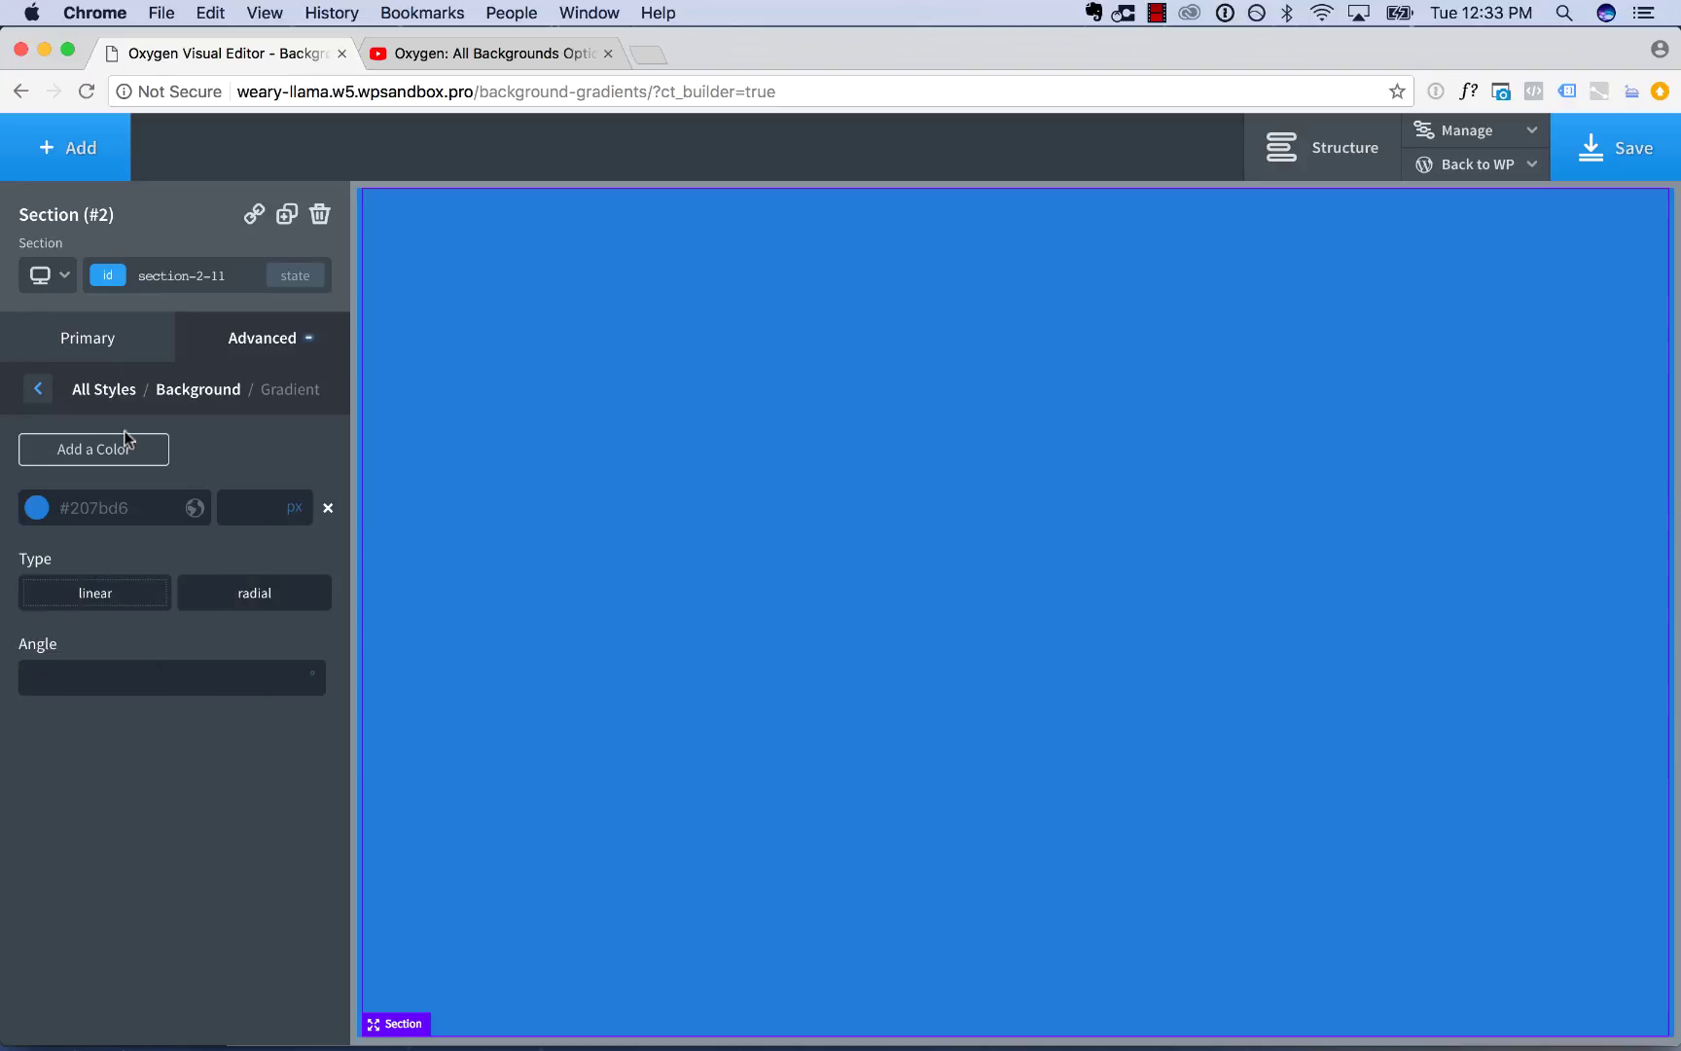
Step: Add a second colour, paste in #207bd6 and shift its hue to purple #7820d6
left_click(82, 449)
left_click(46, 562)
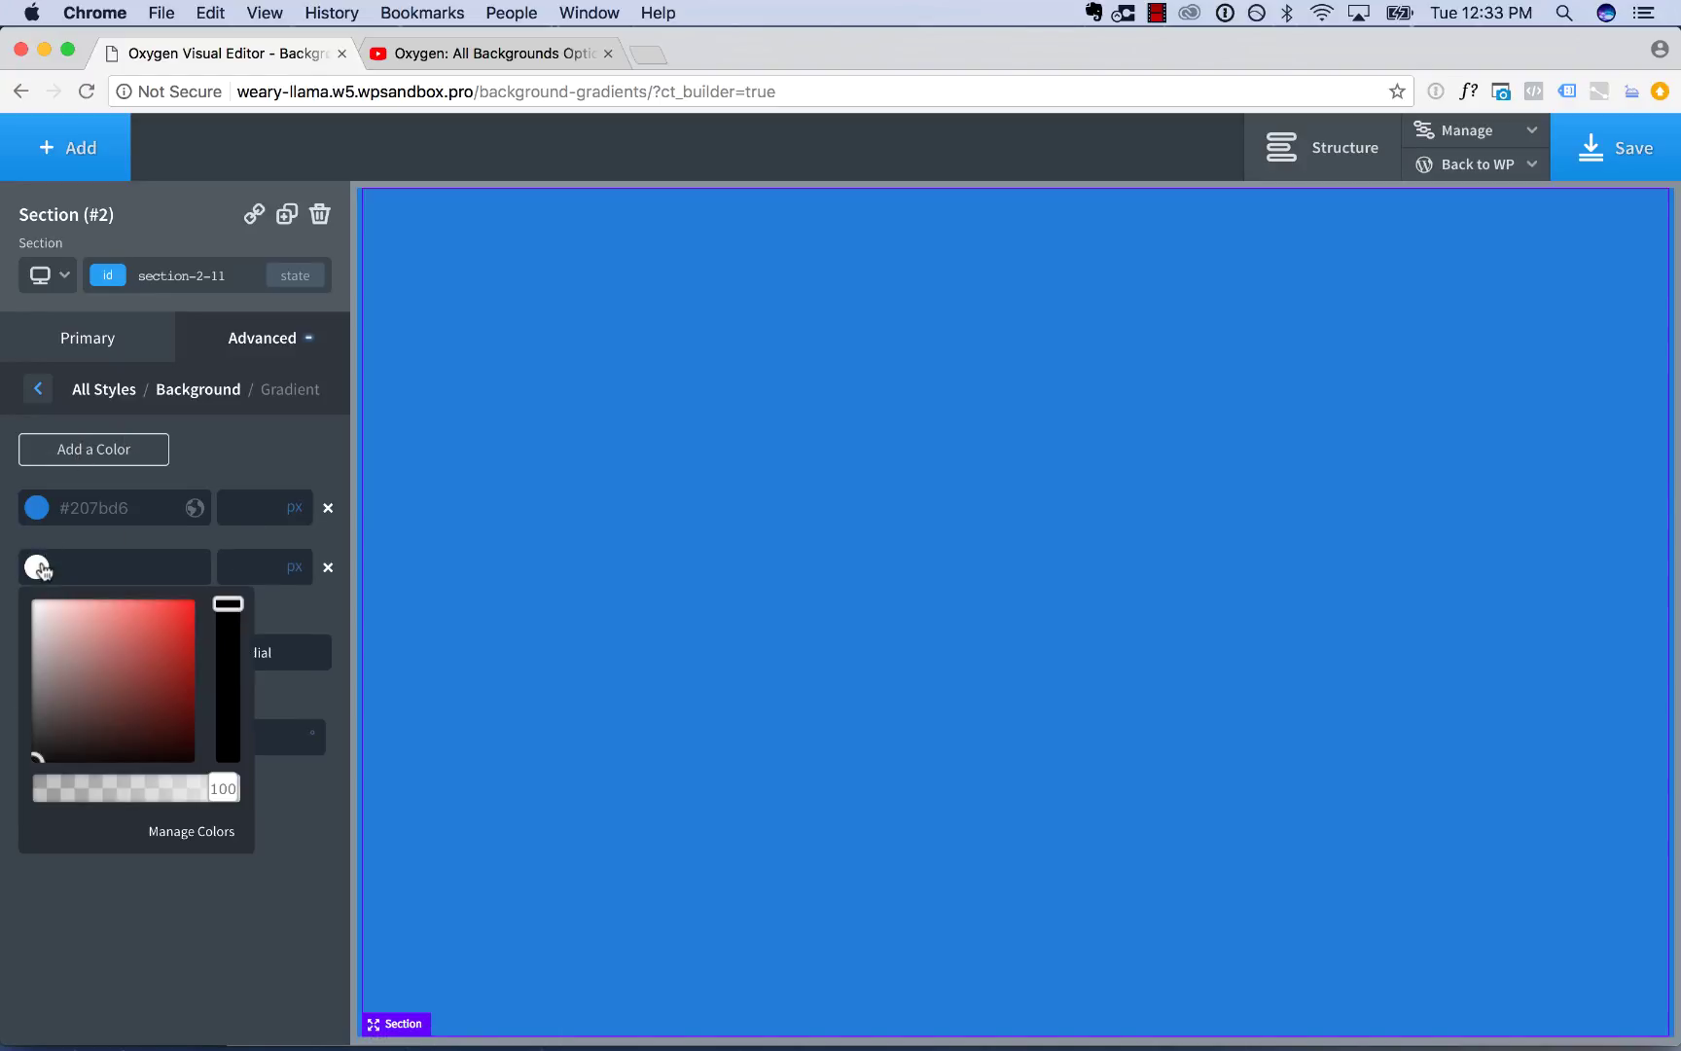
left_click(85, 511)
double_click(101, 506)
key("ctrl+c")
left_click(100, 571)
key("ctrl+v")
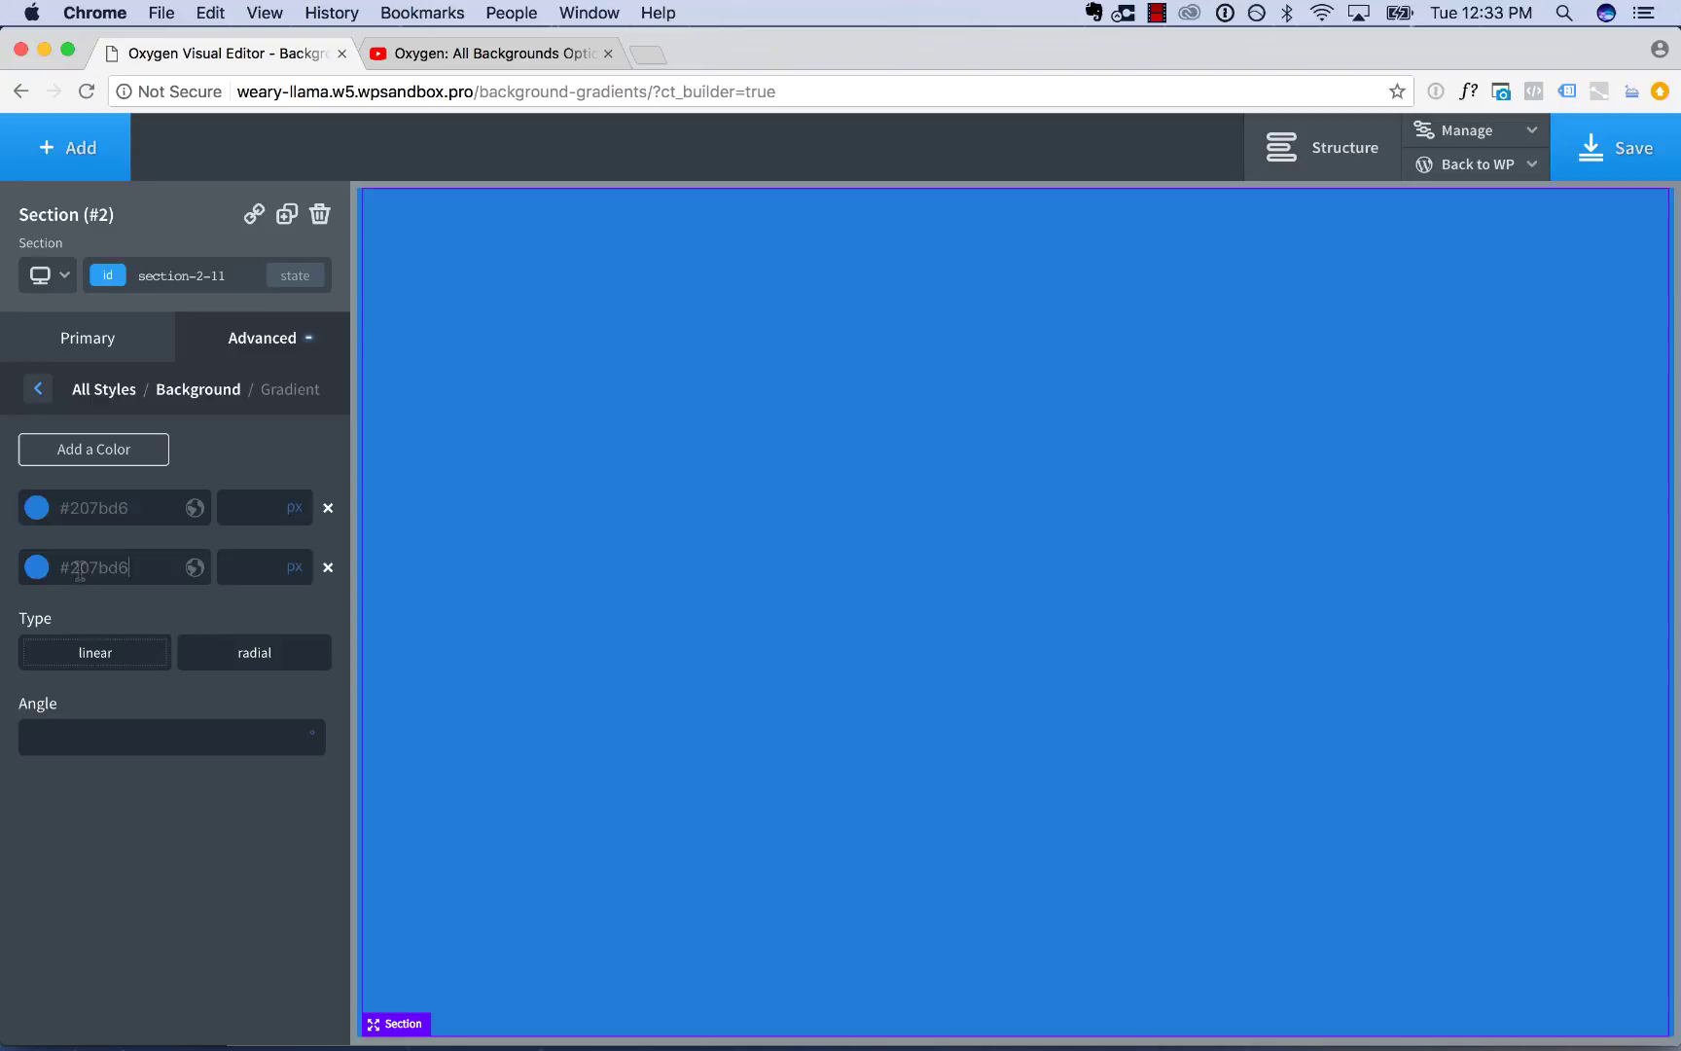
left_click(36, 567)
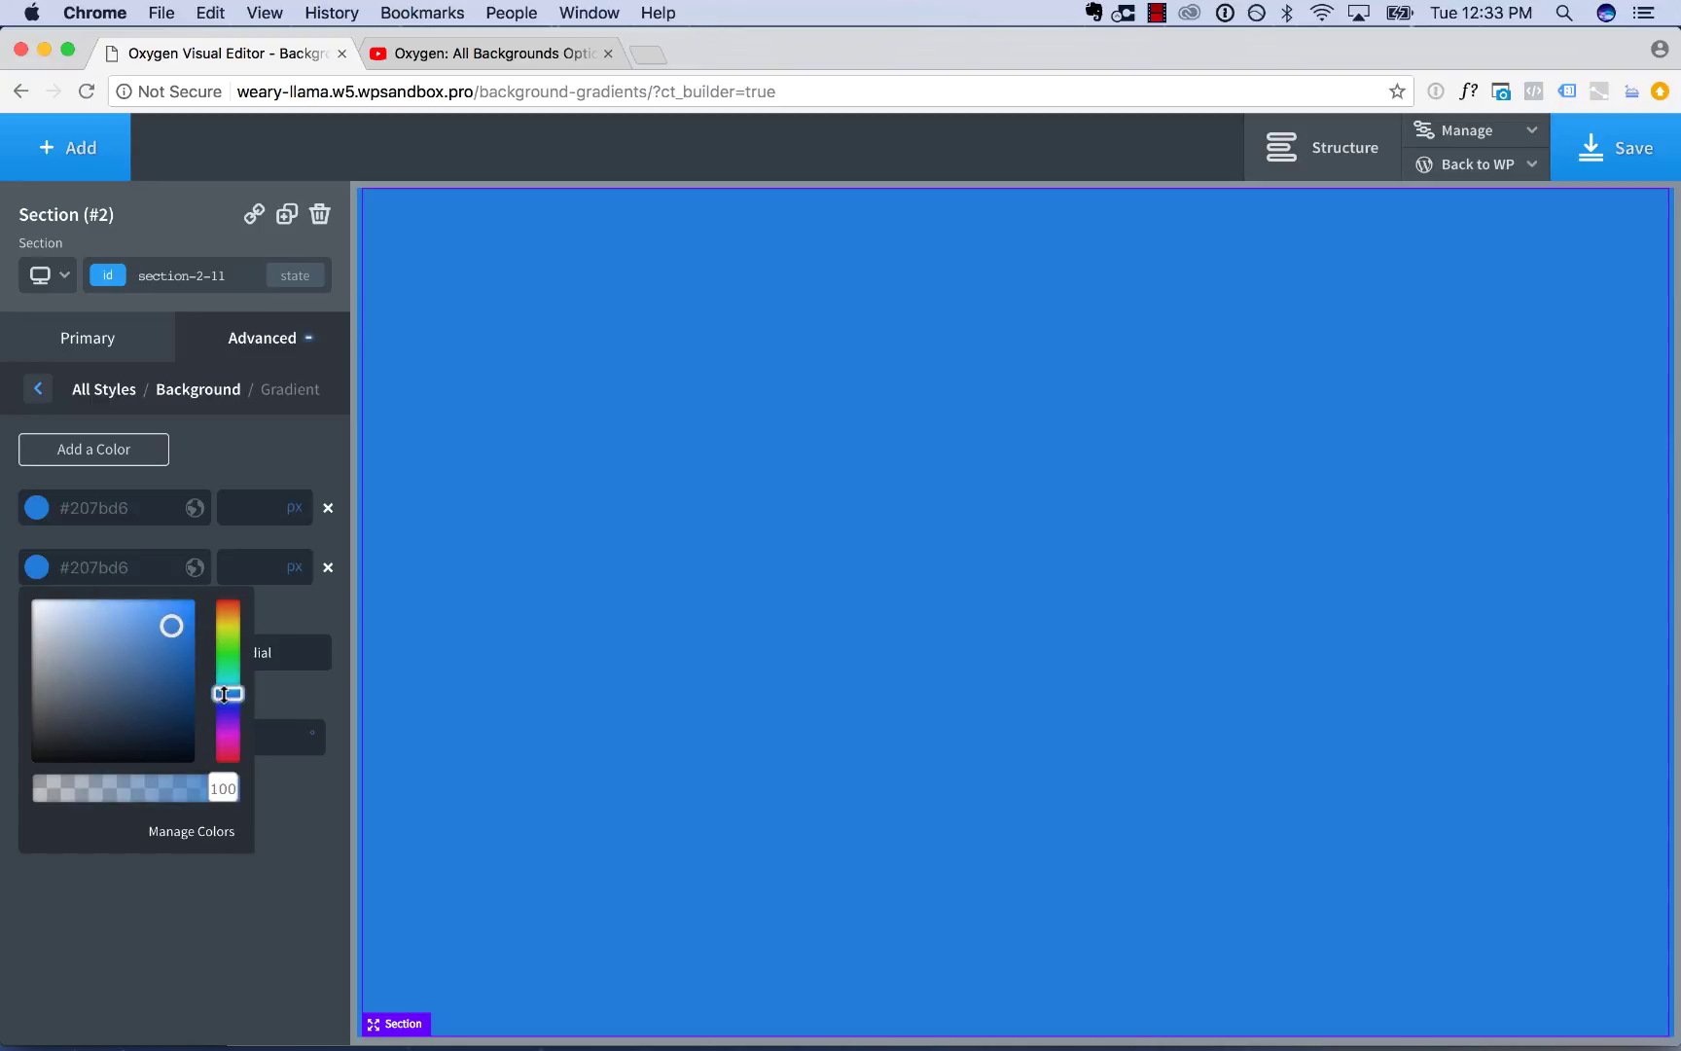
left_click_drag(223, 693, 224, 724)
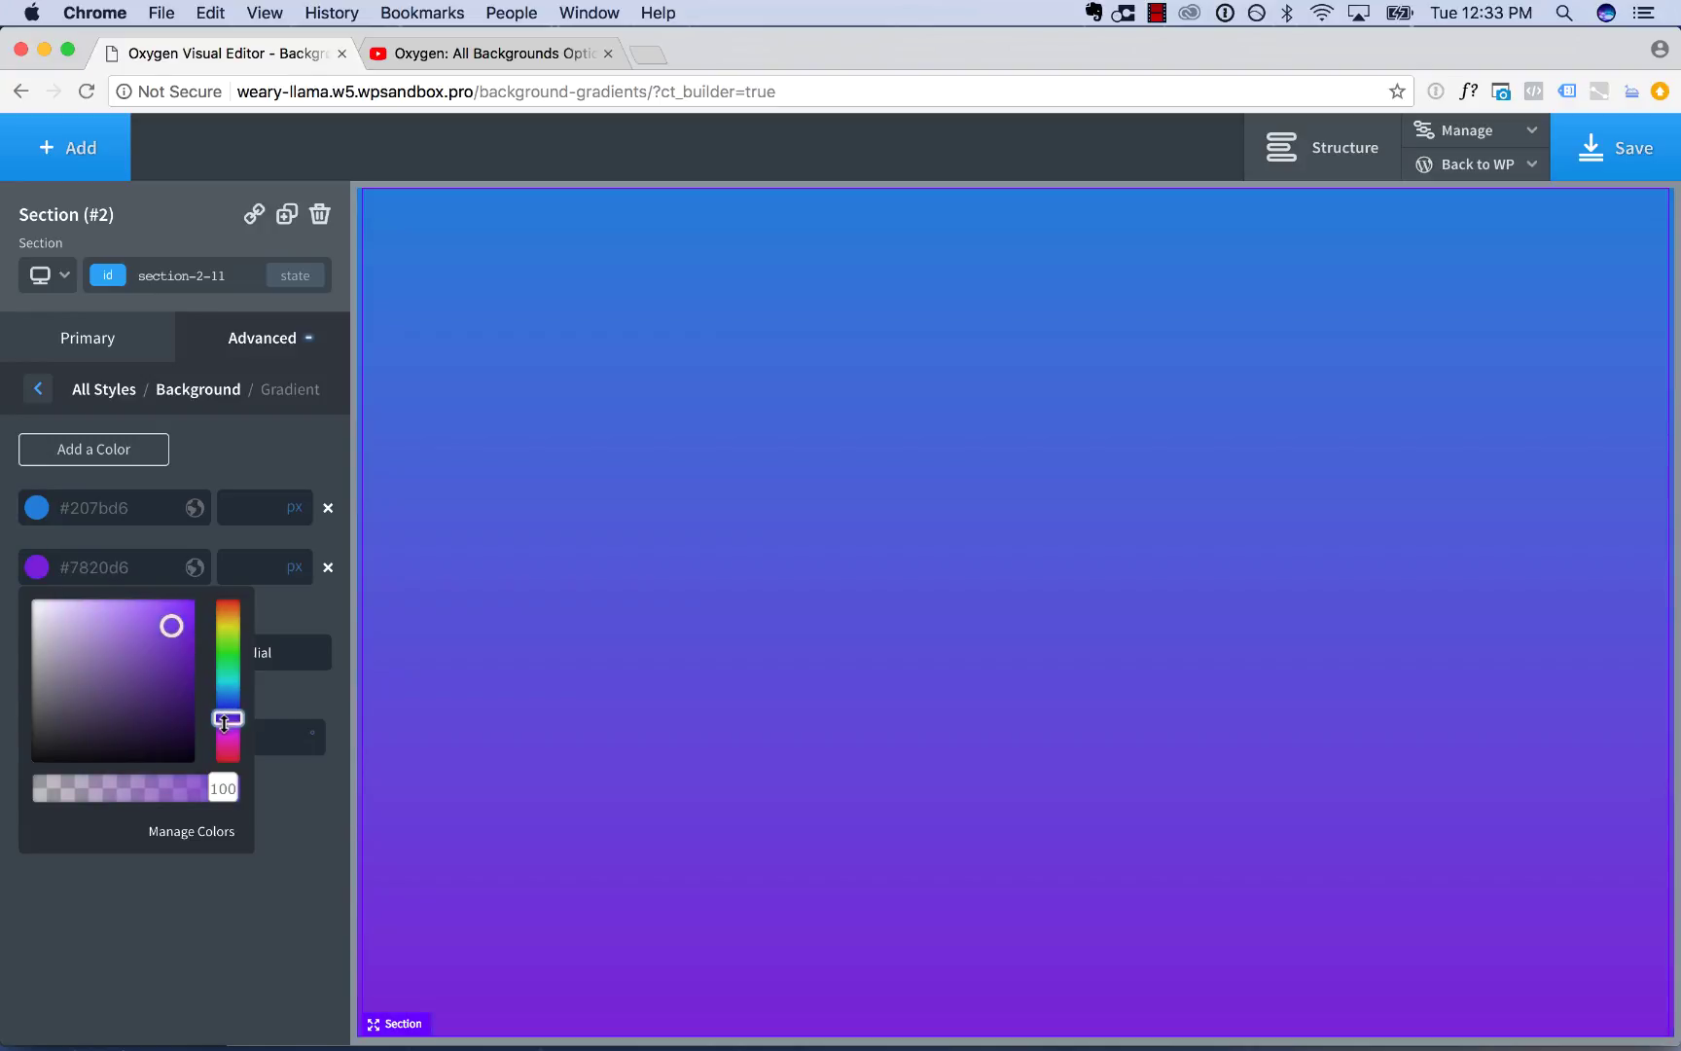
left_click(272, 613)
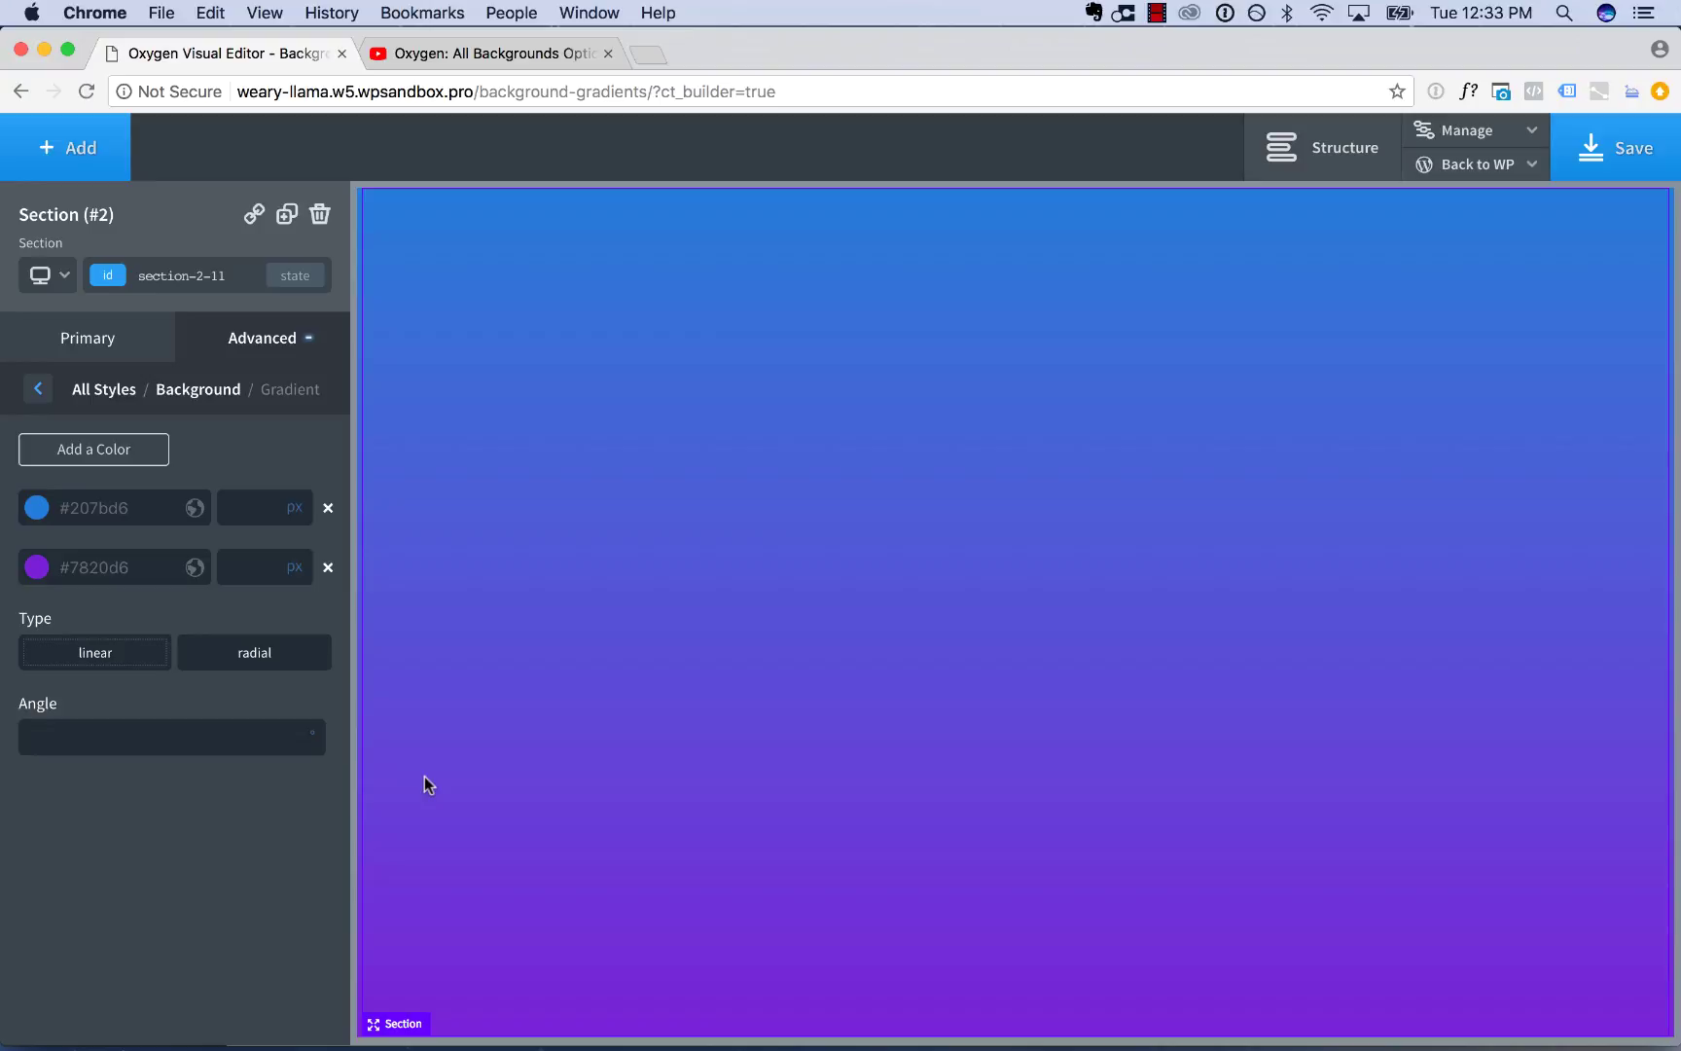
Step: Add a third stop pasted from #7820d6 and shift its hue to pink #d62090
triple_click(116, 567)
left_click(109, 452)
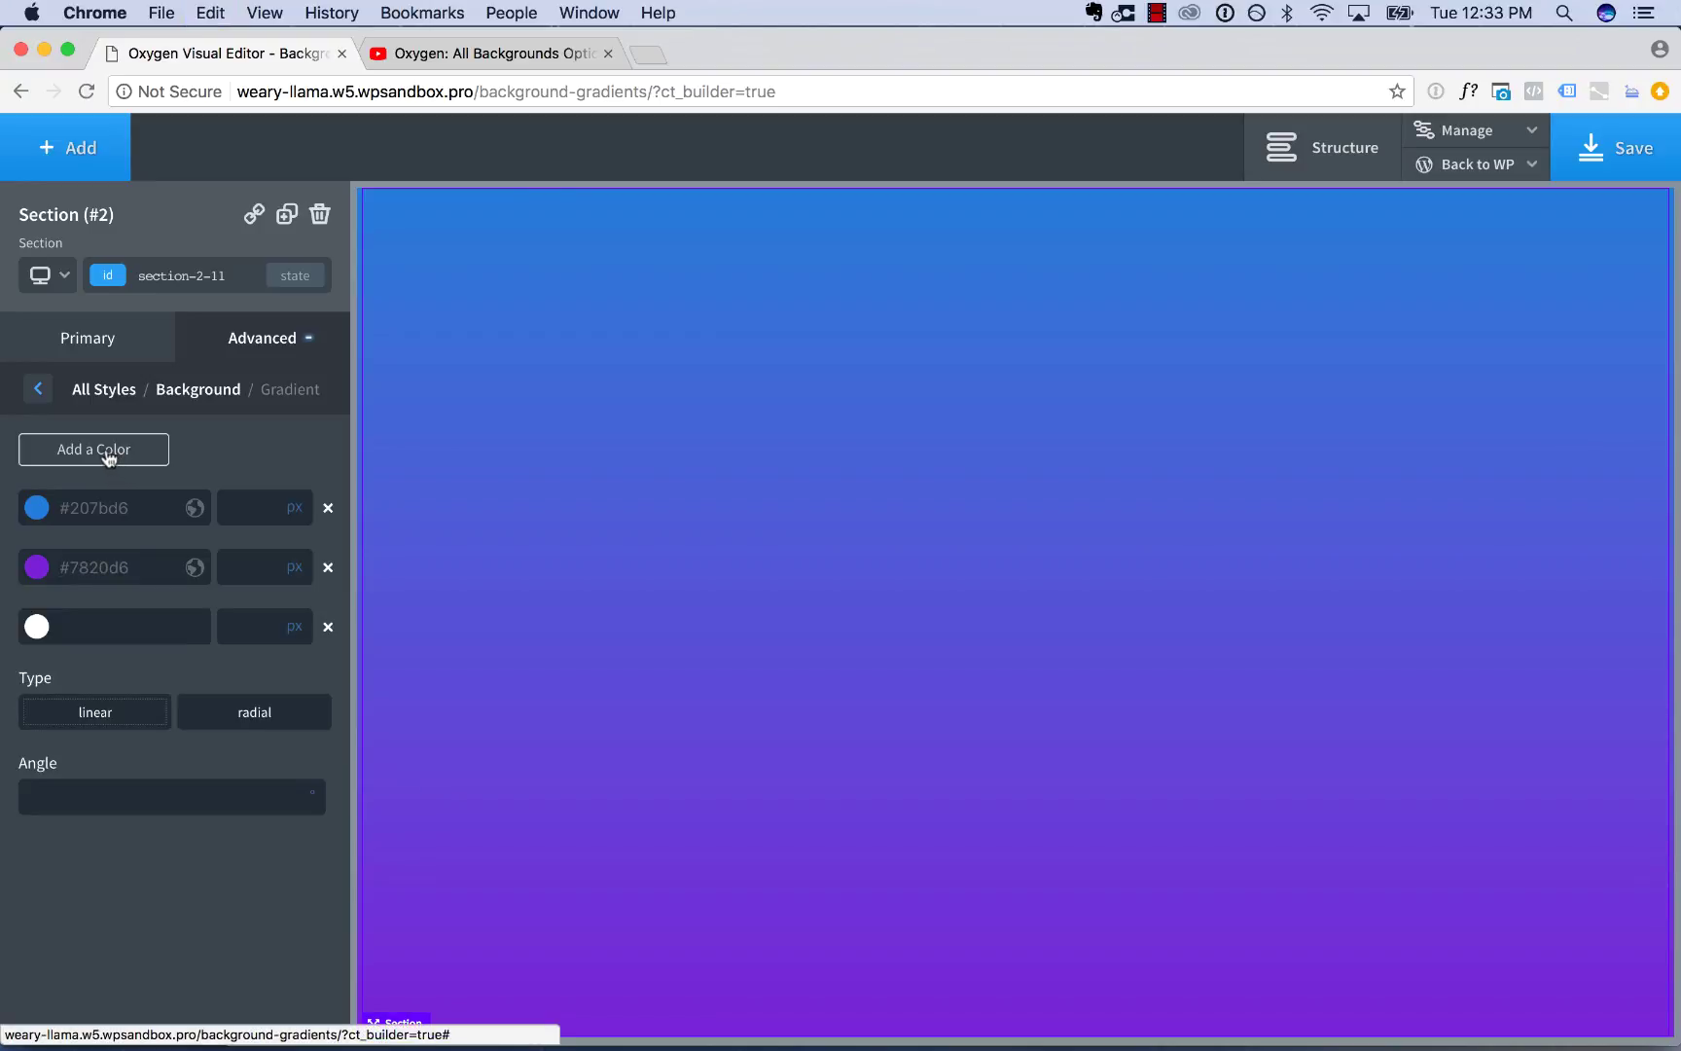
left_click(102, 623)
key("super+v")
left_click(36, 633)
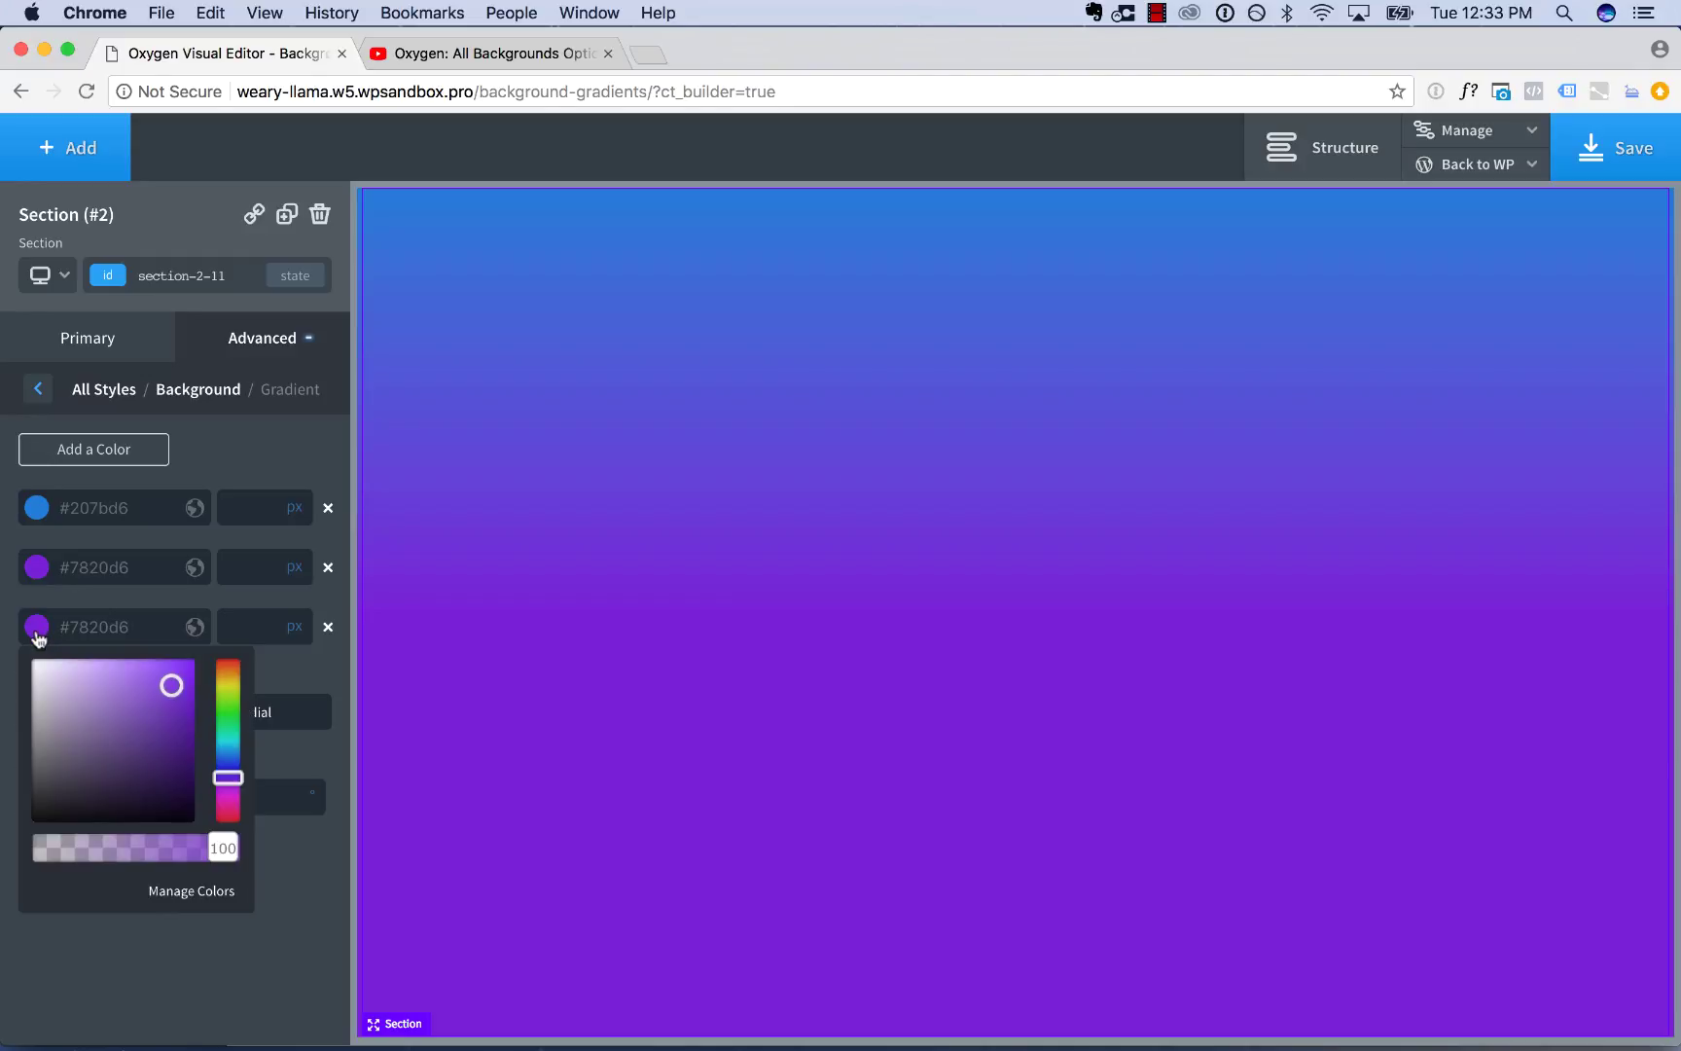
left_click_drag(223, 776, 223, 803)
left_click(625, 627)
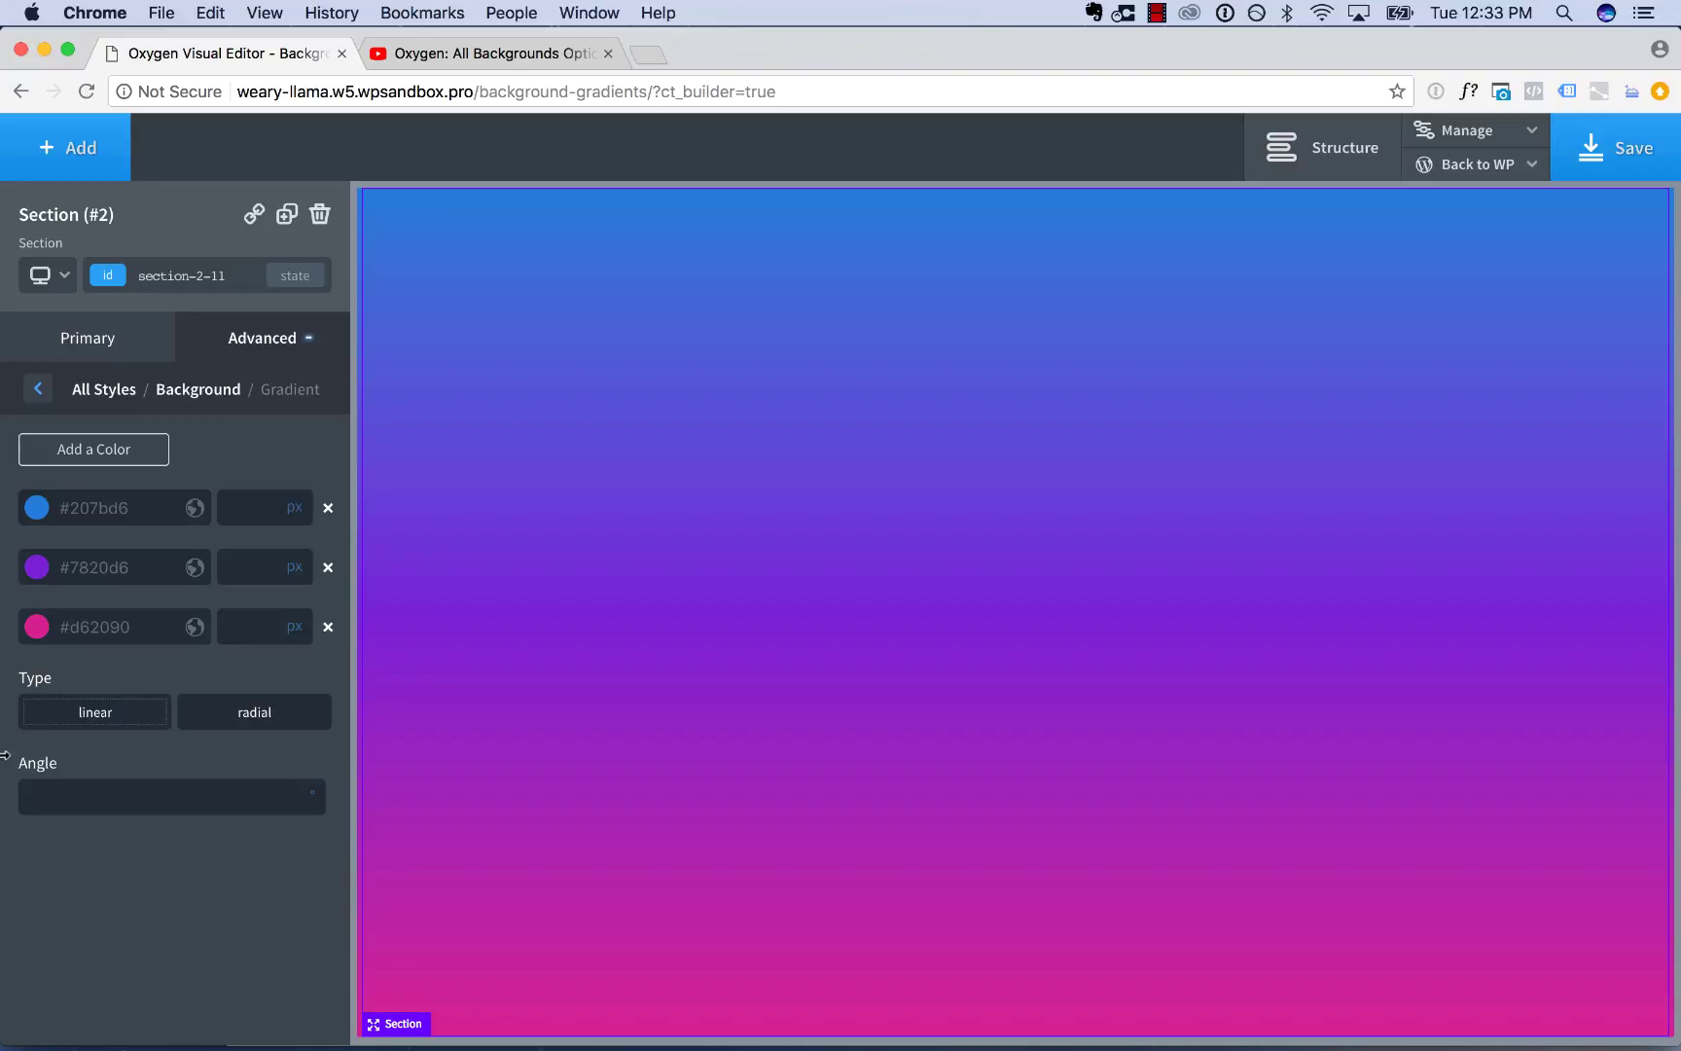
Step: Preview a radial gradient in circle and ellipse shapes, then return to linear
left_click(240, 714)
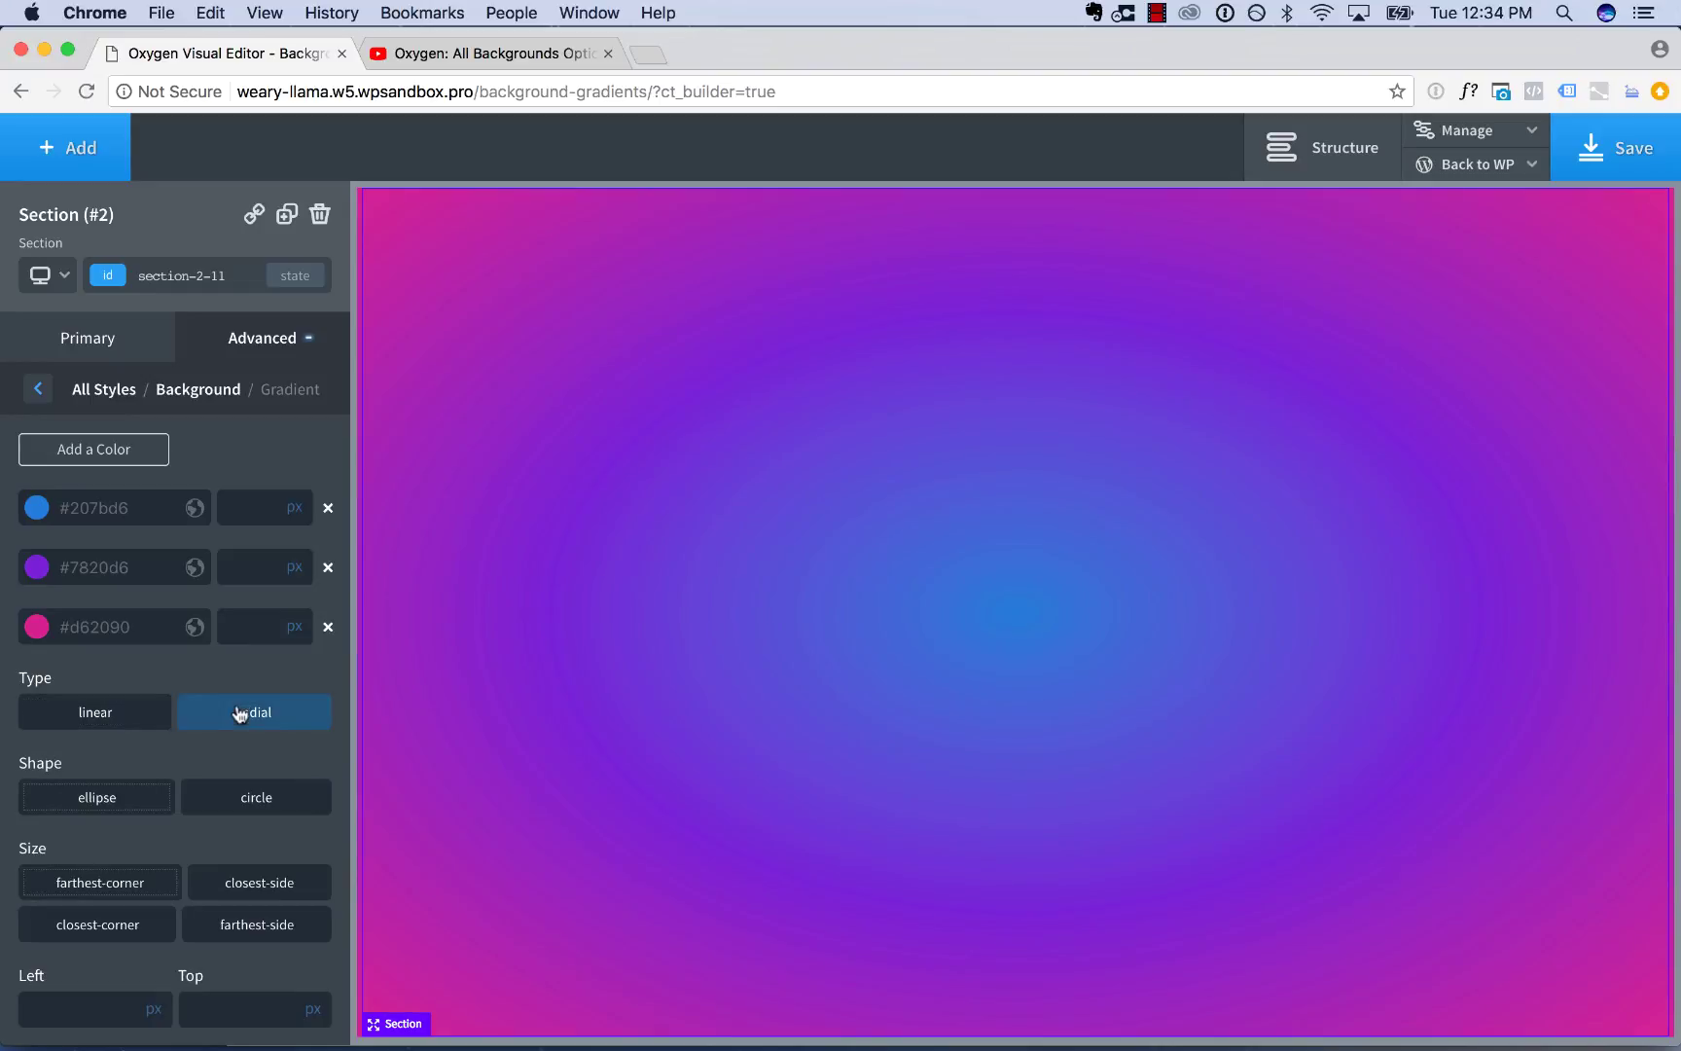
scroll(249, 792, "down", 1)
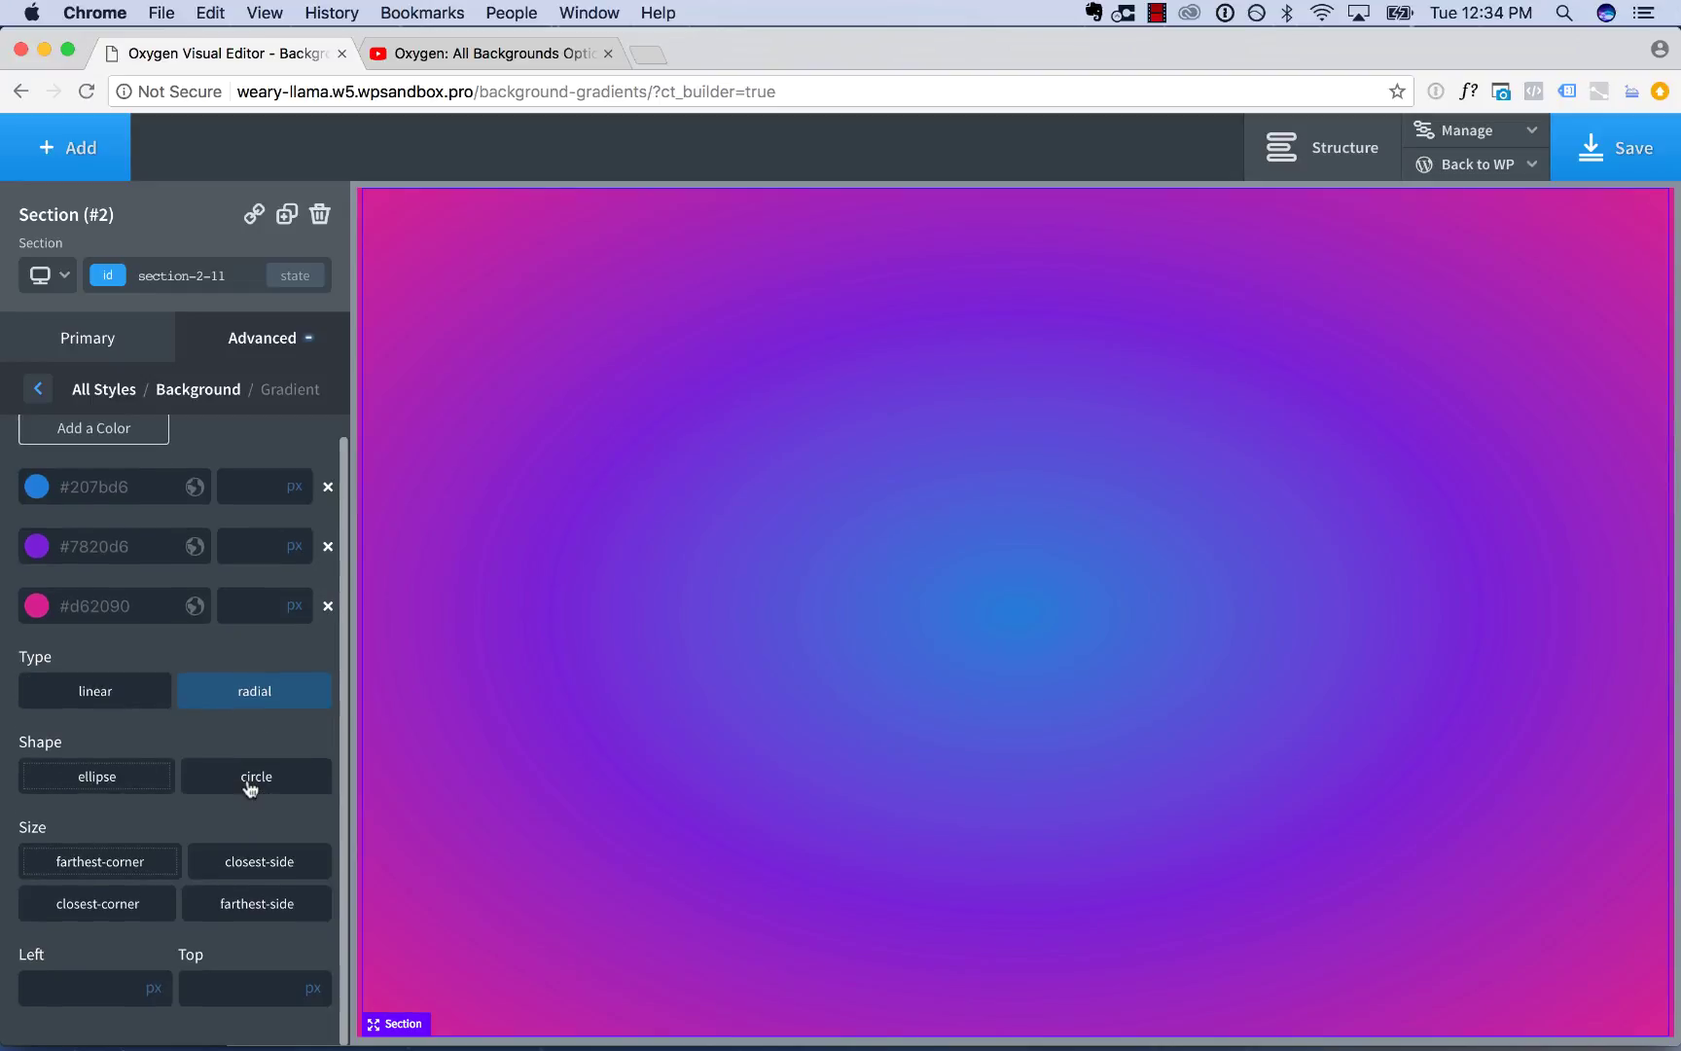
left_click(266, 779)
left_click(87, 778)
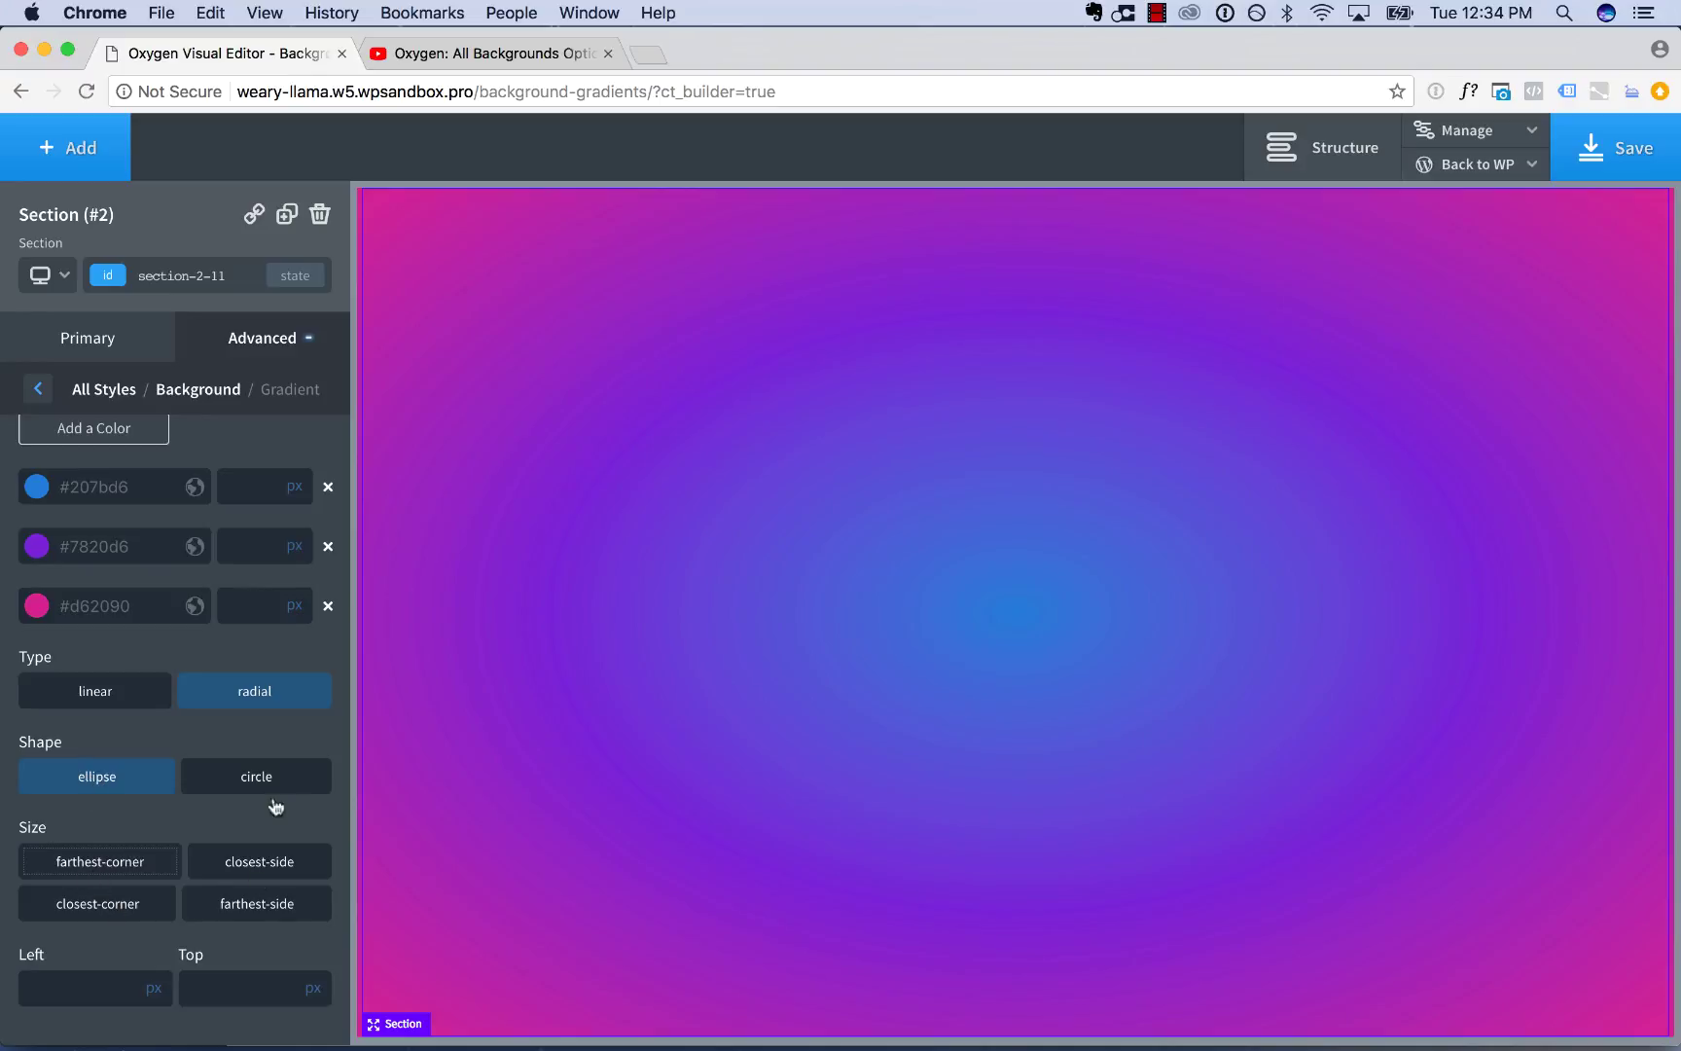
left_click(121, 694)
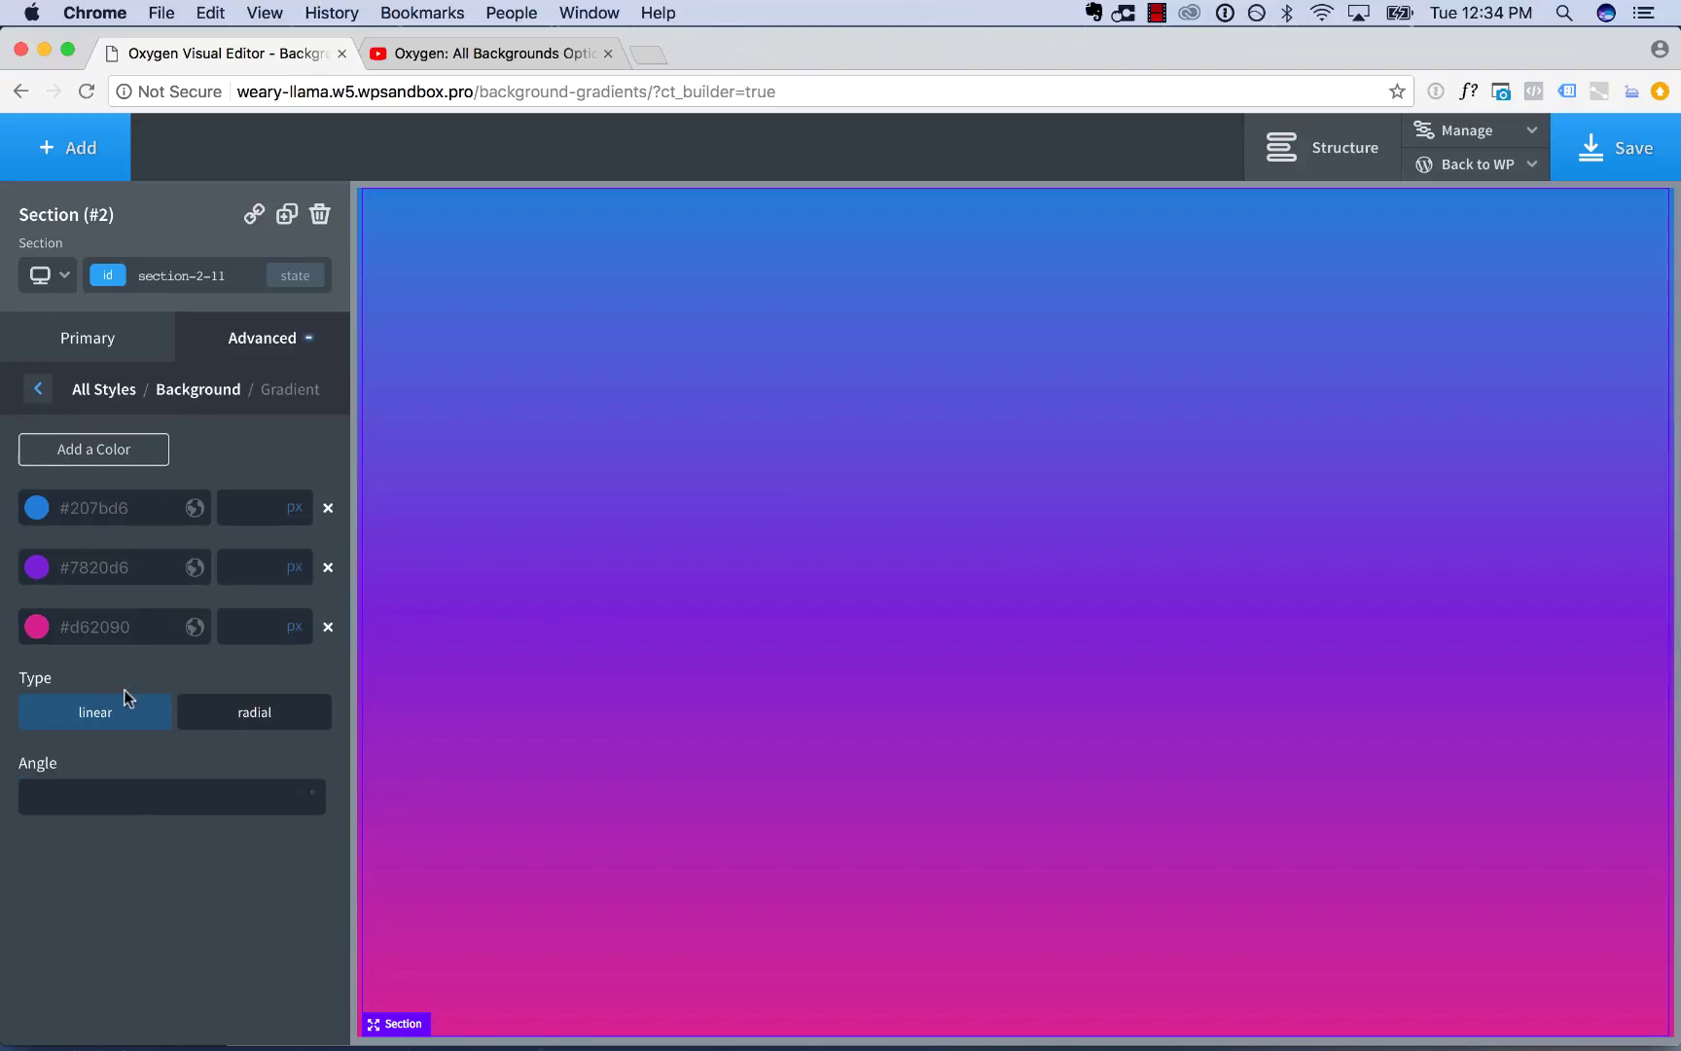
Step: Try gradient angles 135 and 270 before settling on 90
left_click(127, 804)
type("90")
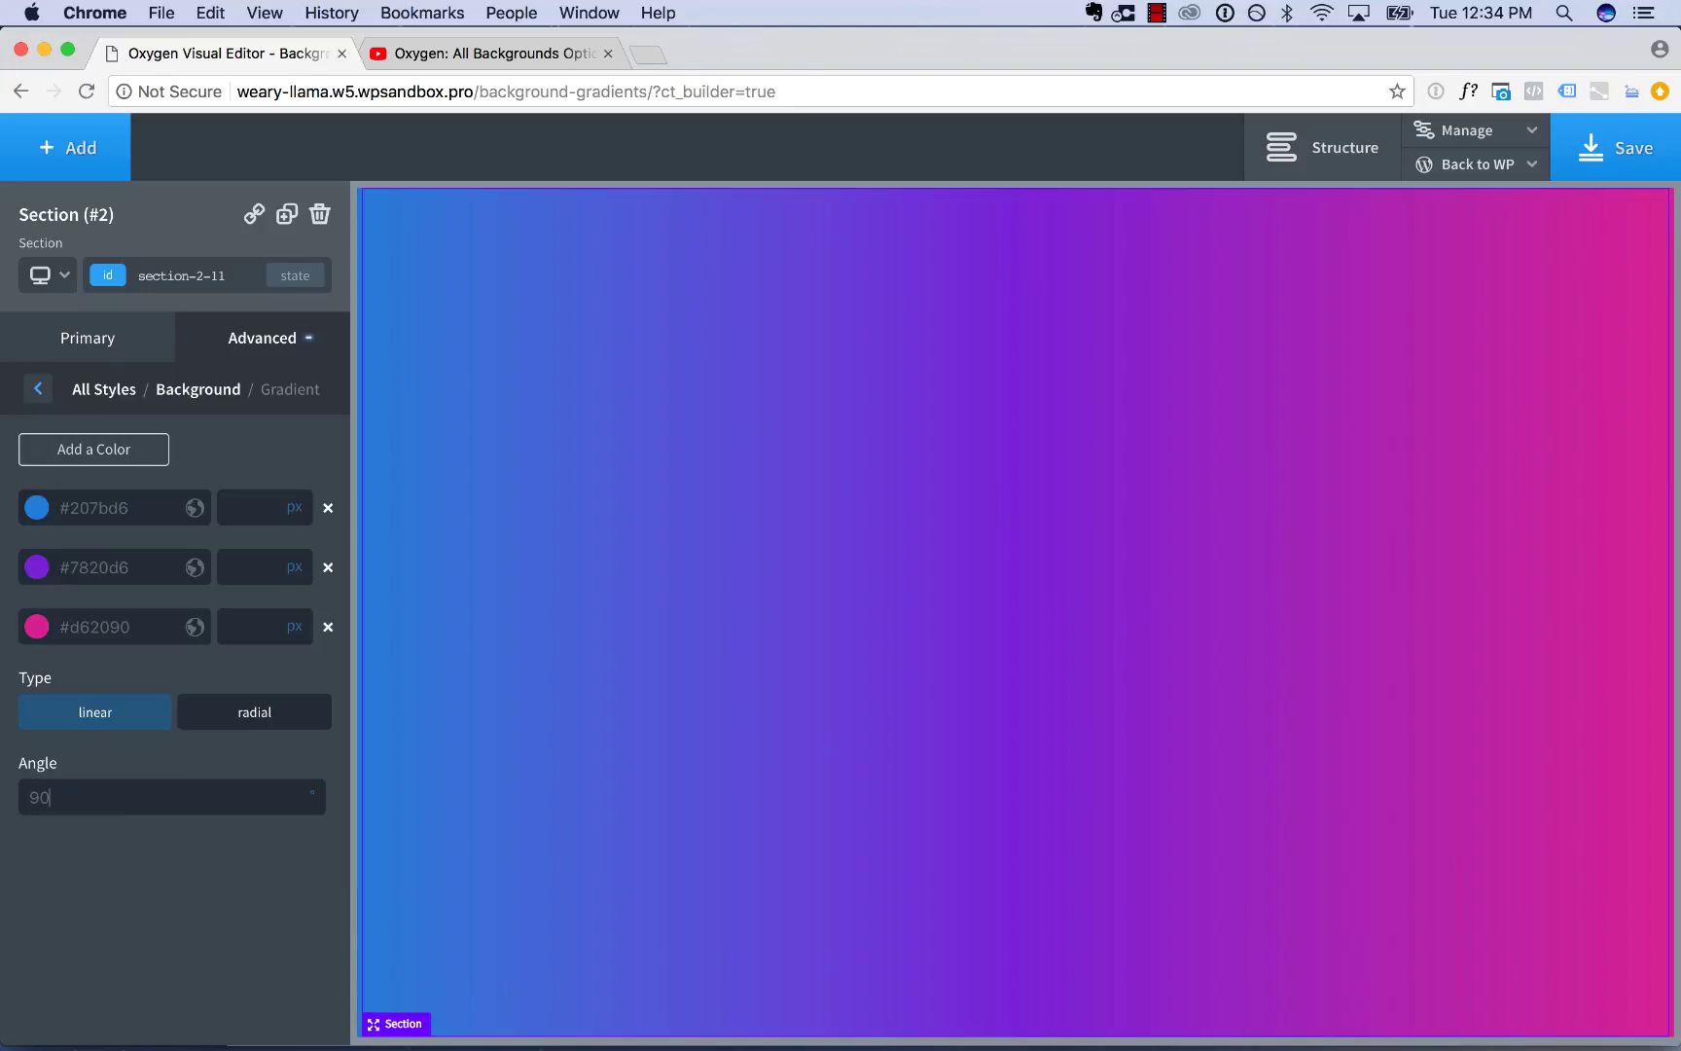
key("super+a")
type("135")
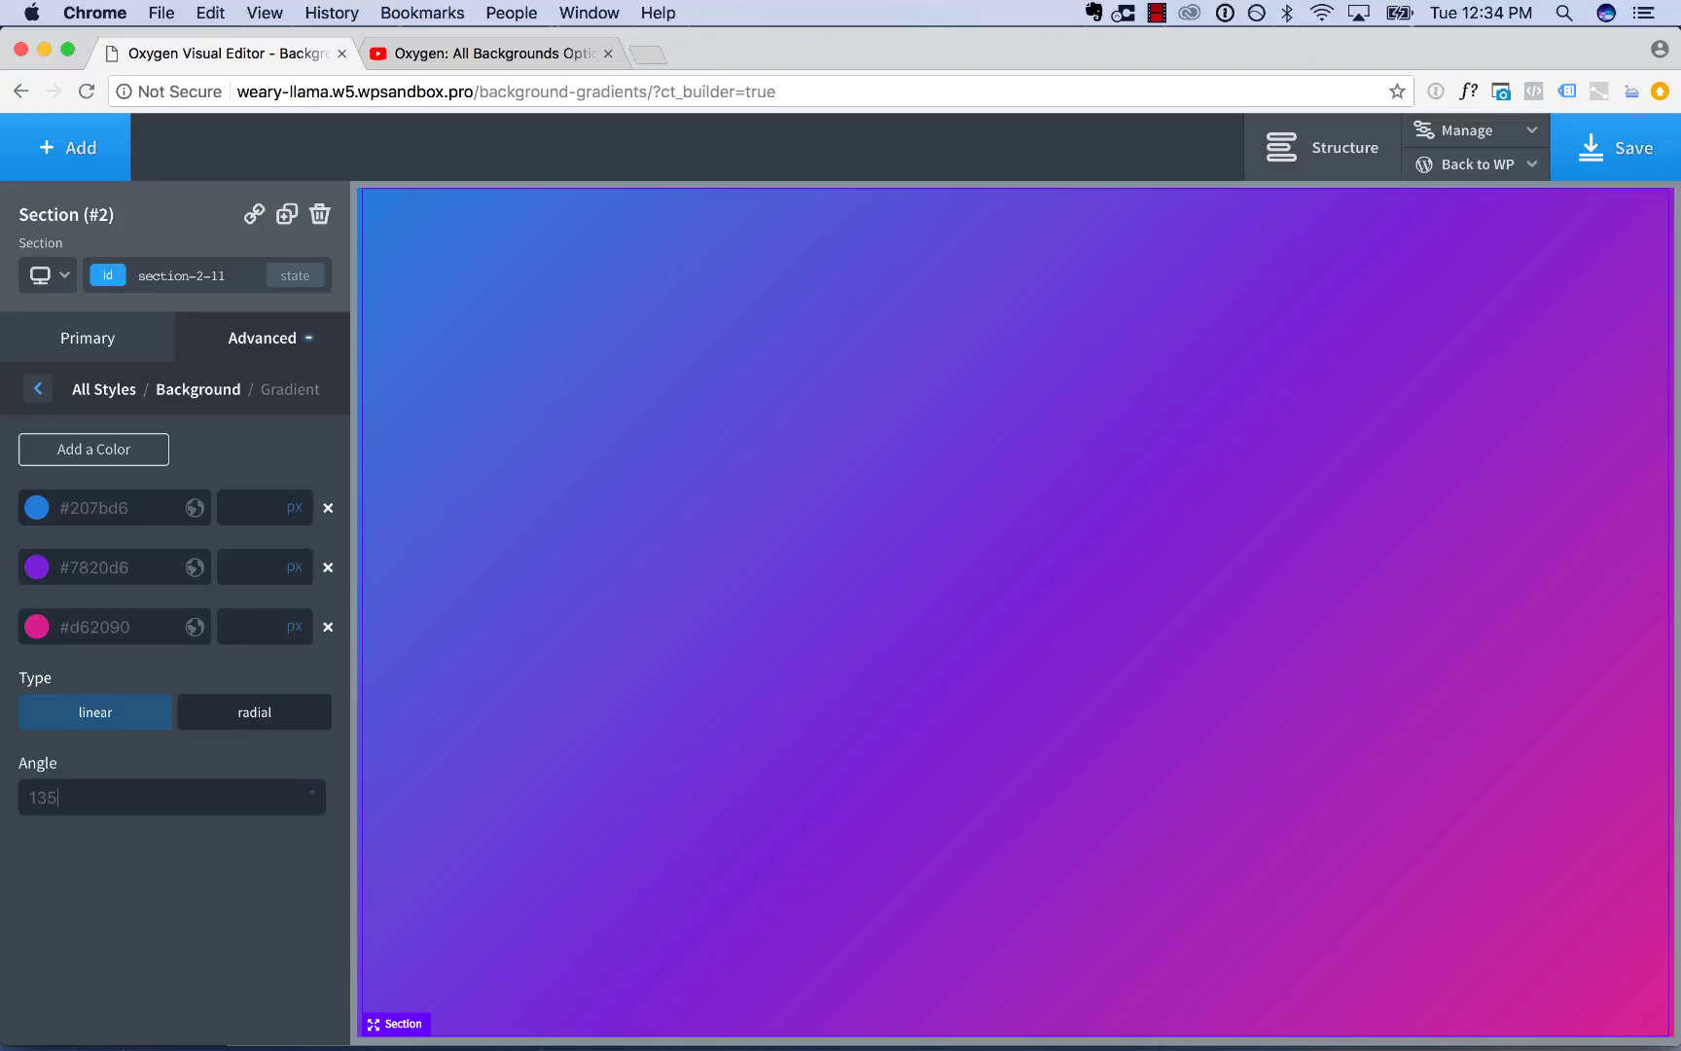
key("BackSpace")
key("BackSpace")
key("BackSpace")
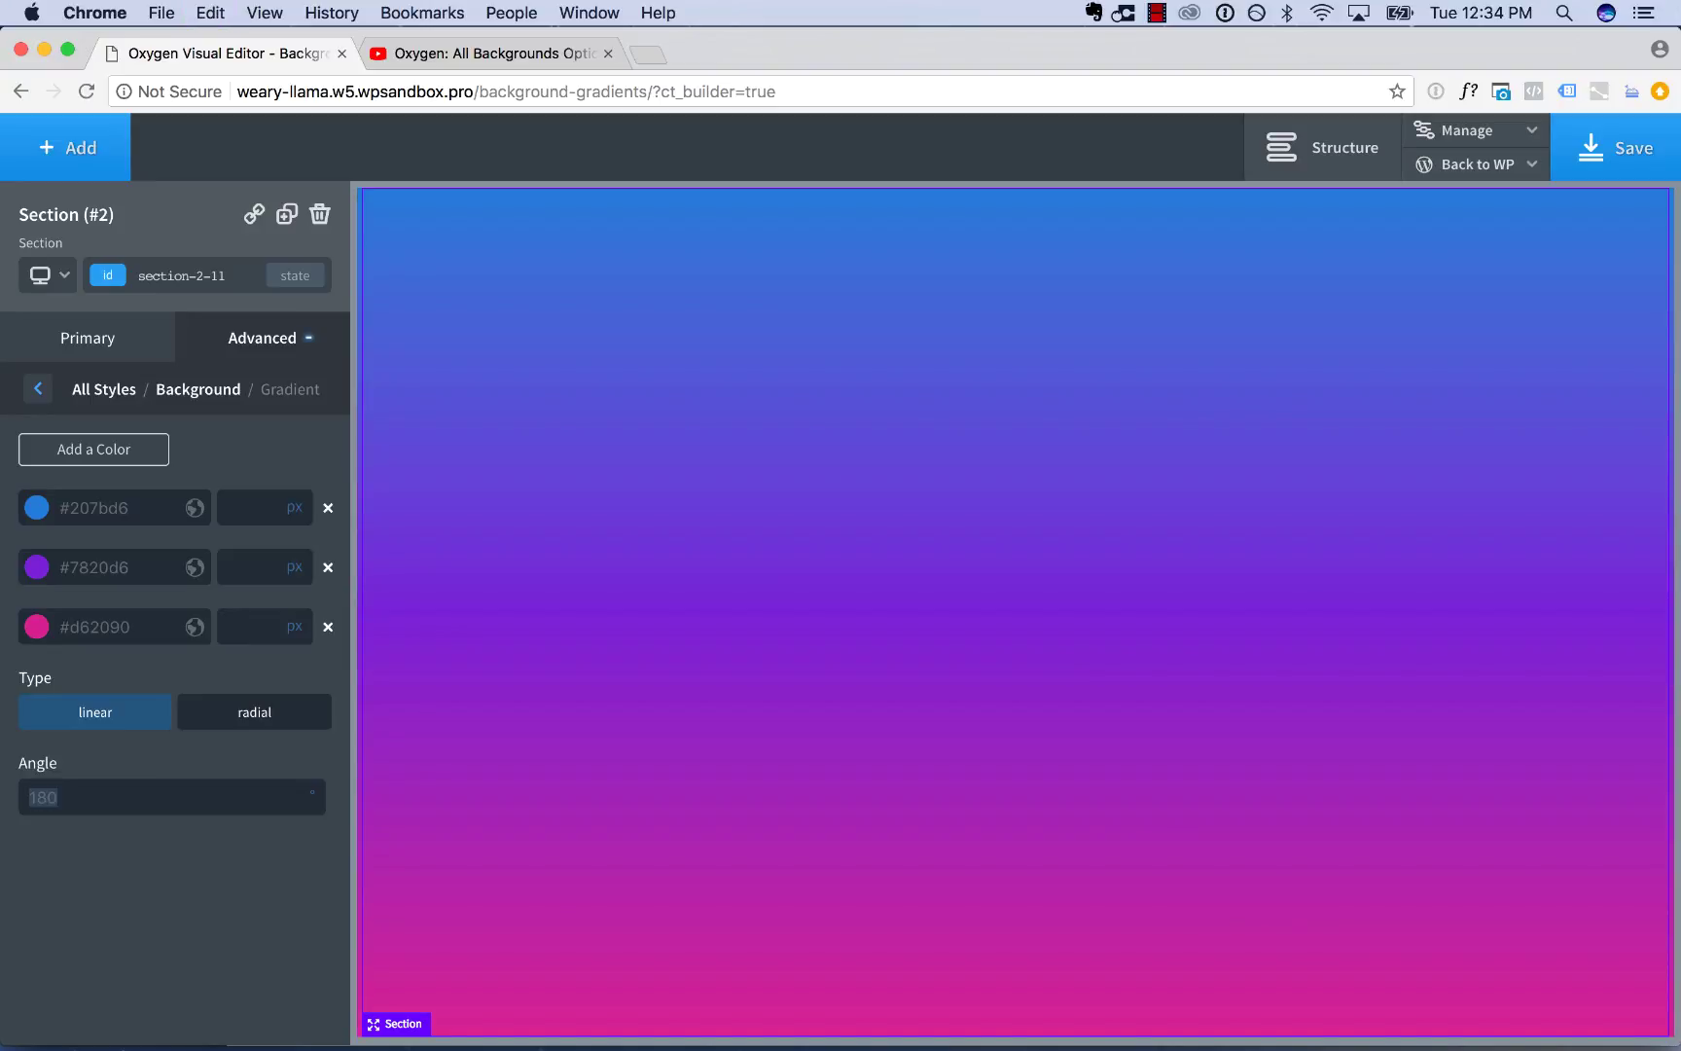
type("27")
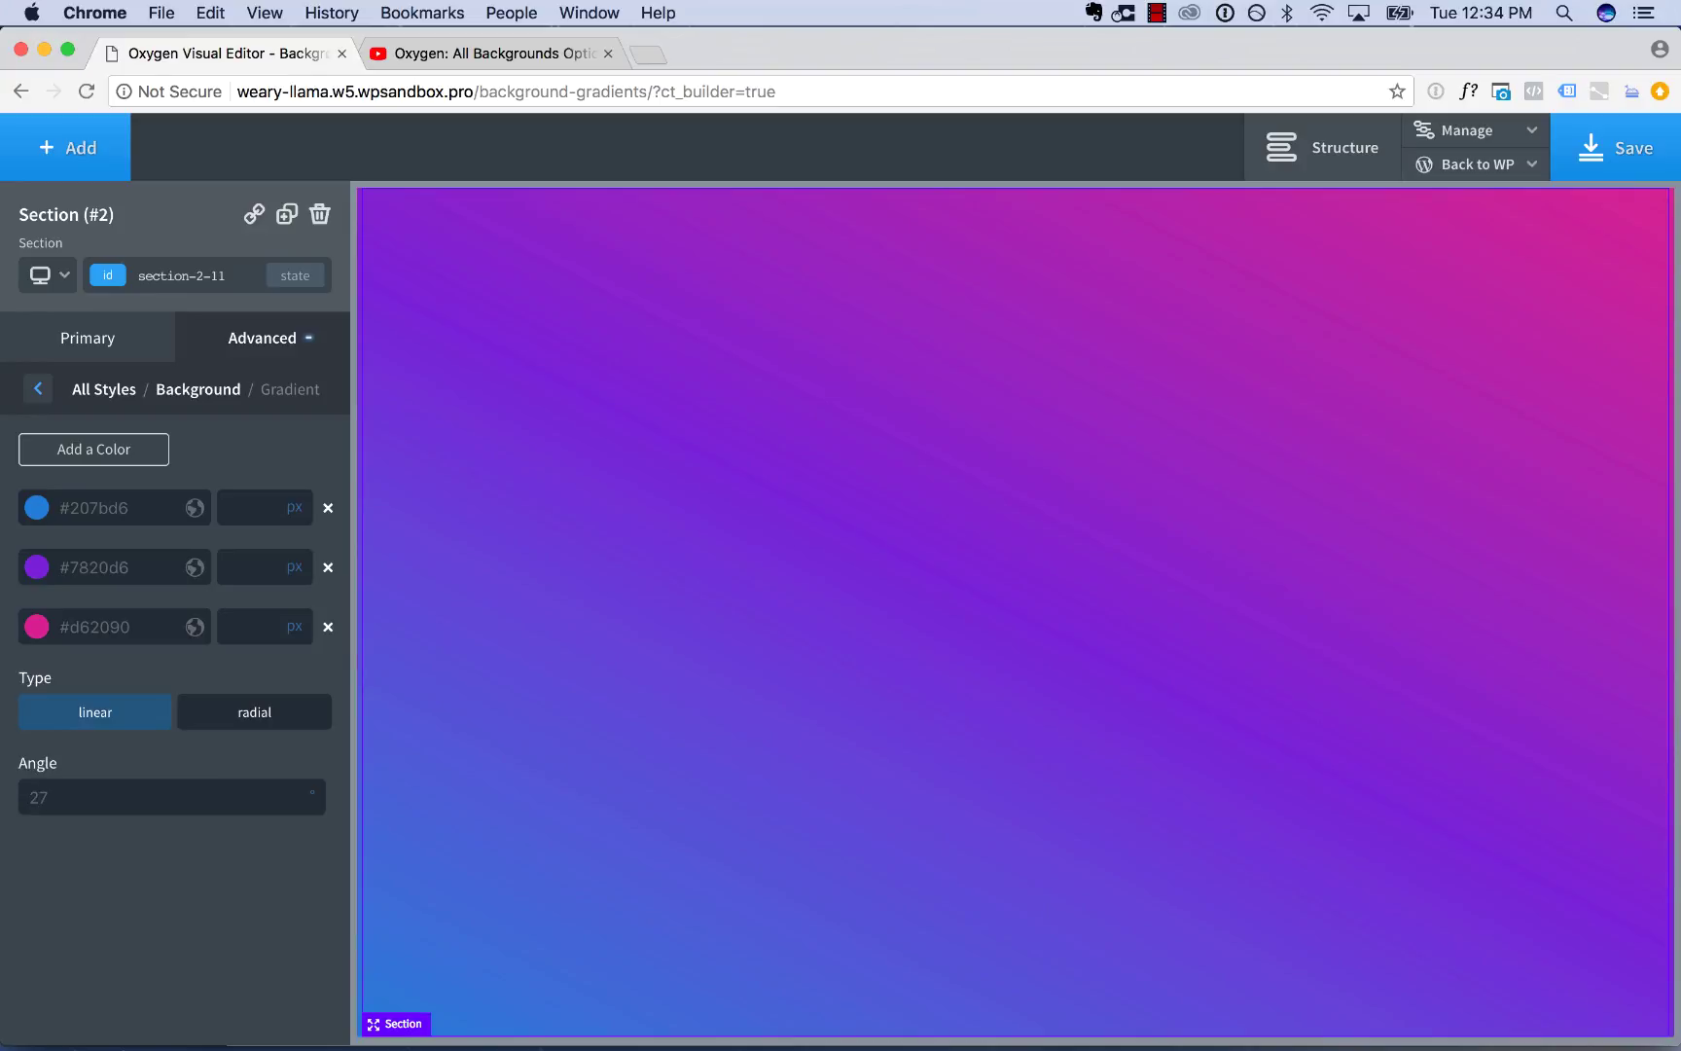
type("0")
key("ctrl+a")
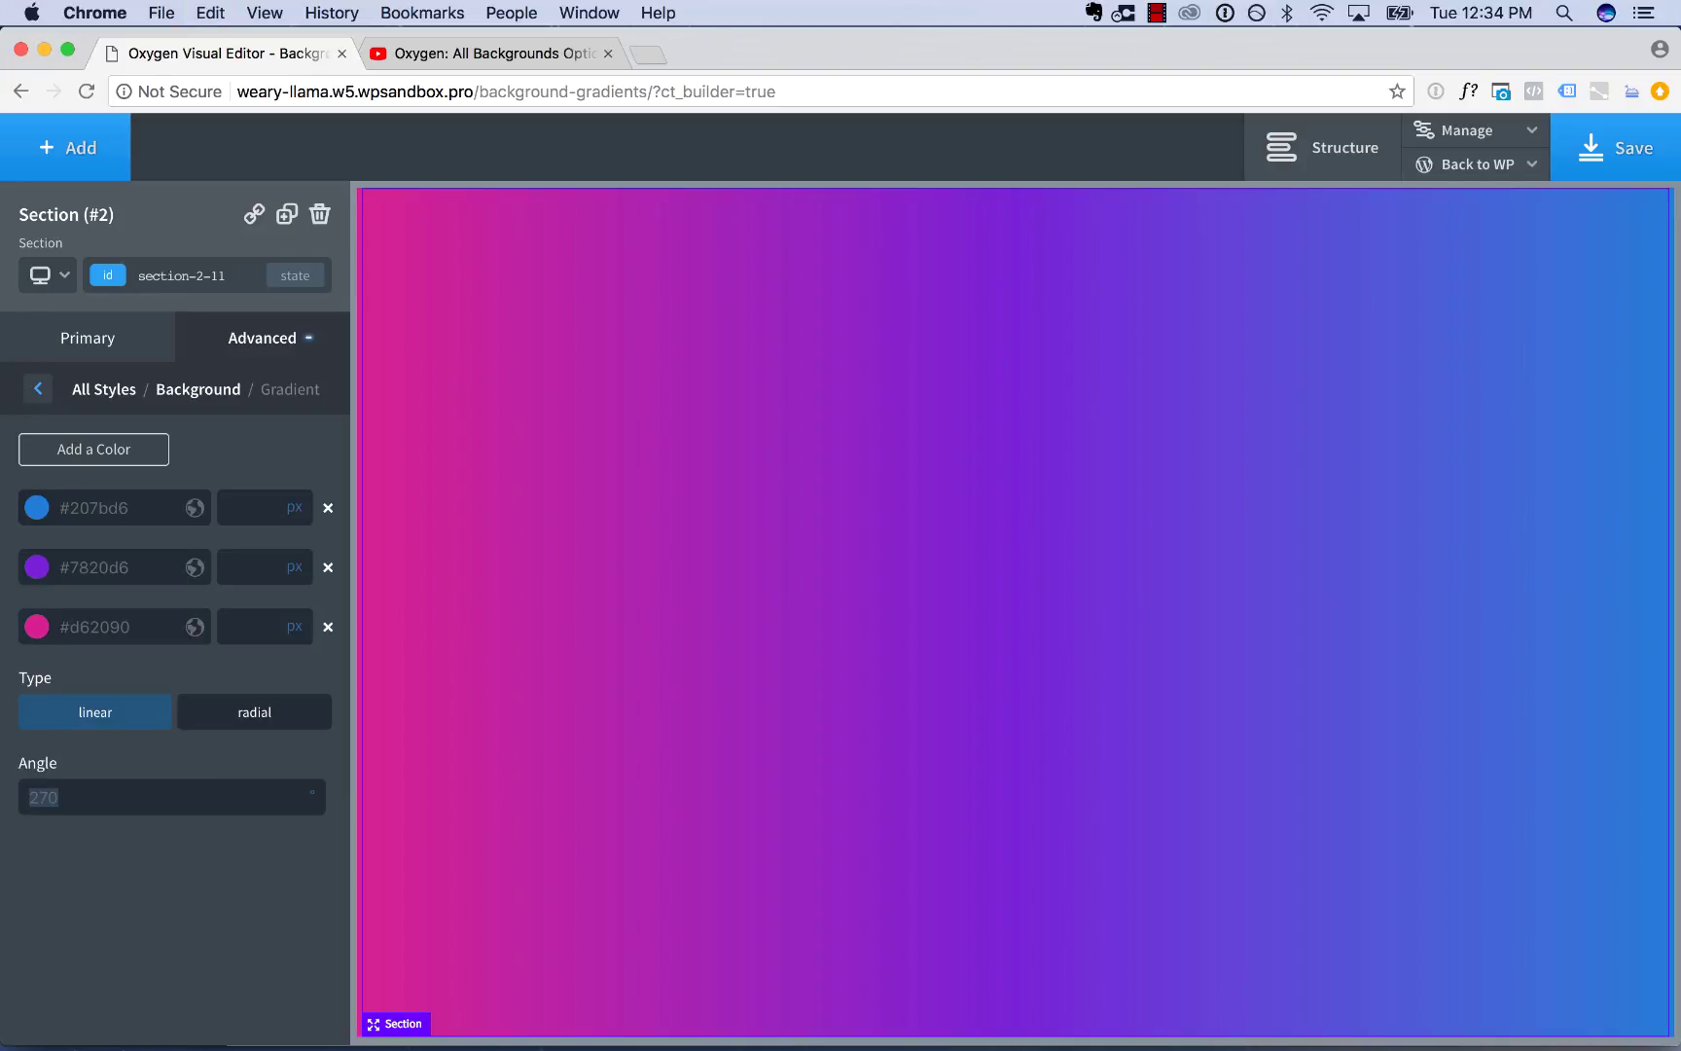
key("BackSpace")
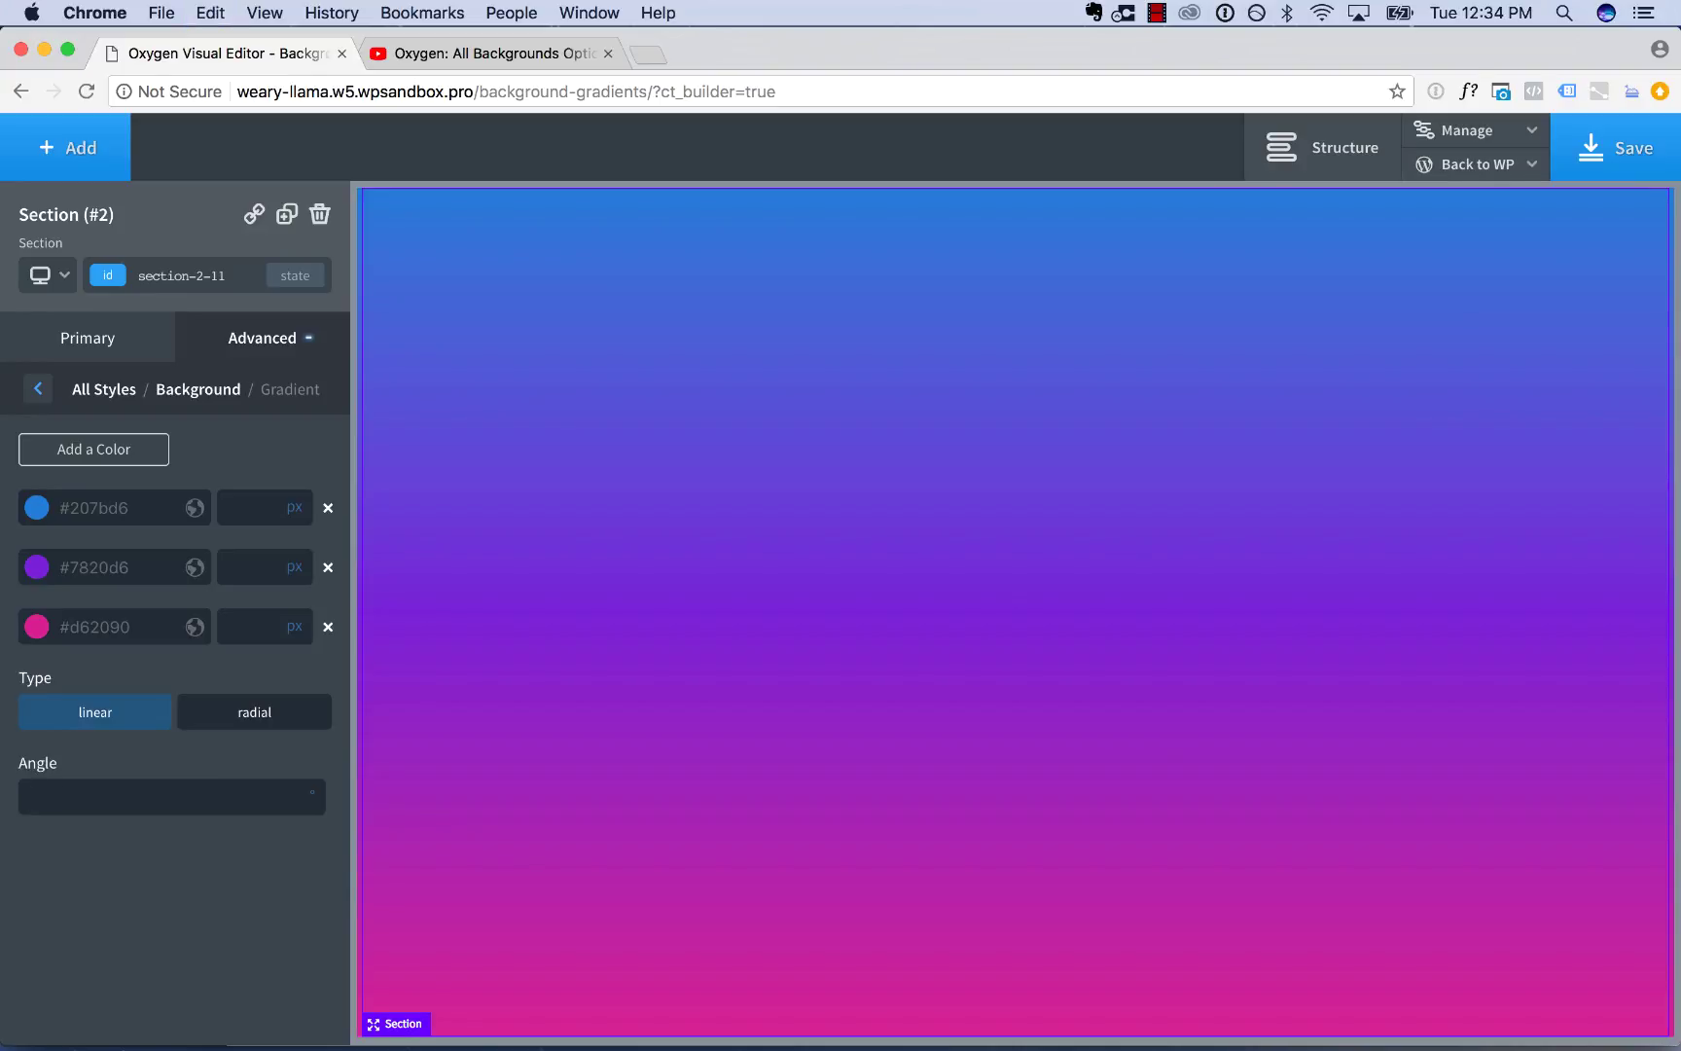
type("90")
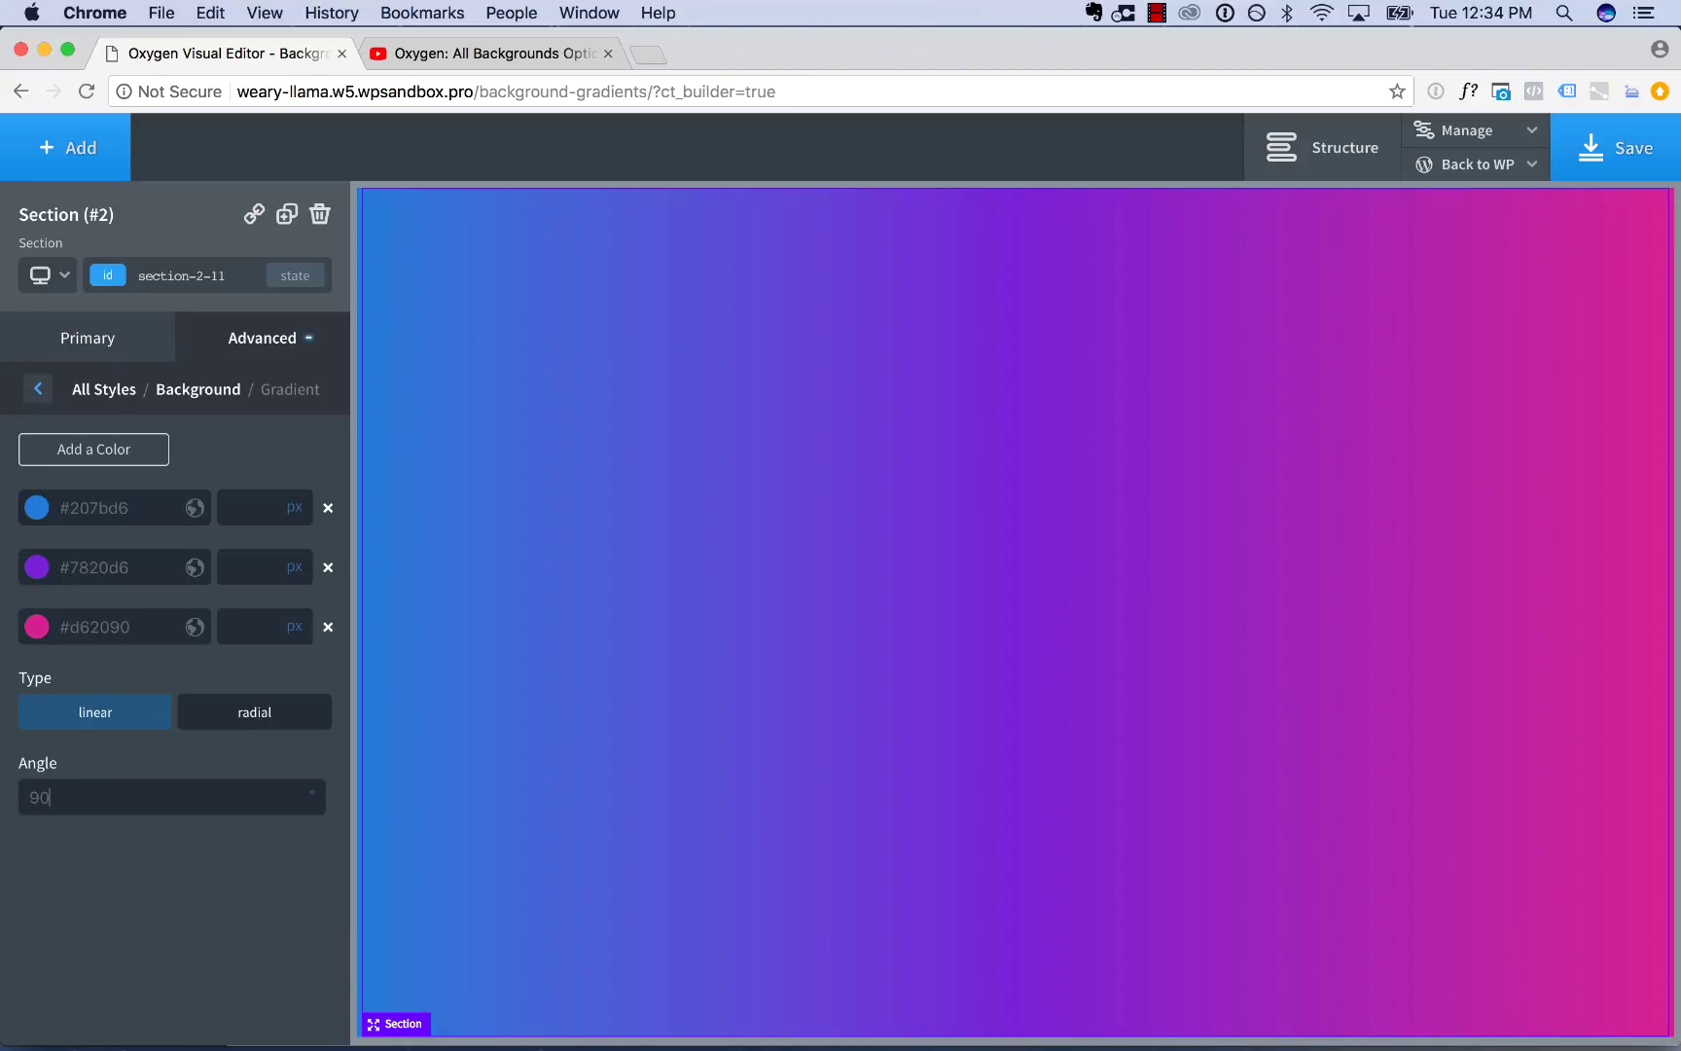
Step: Position the blue and purple gradient stops at 200 px each
left_click(301, 507)
type("200")
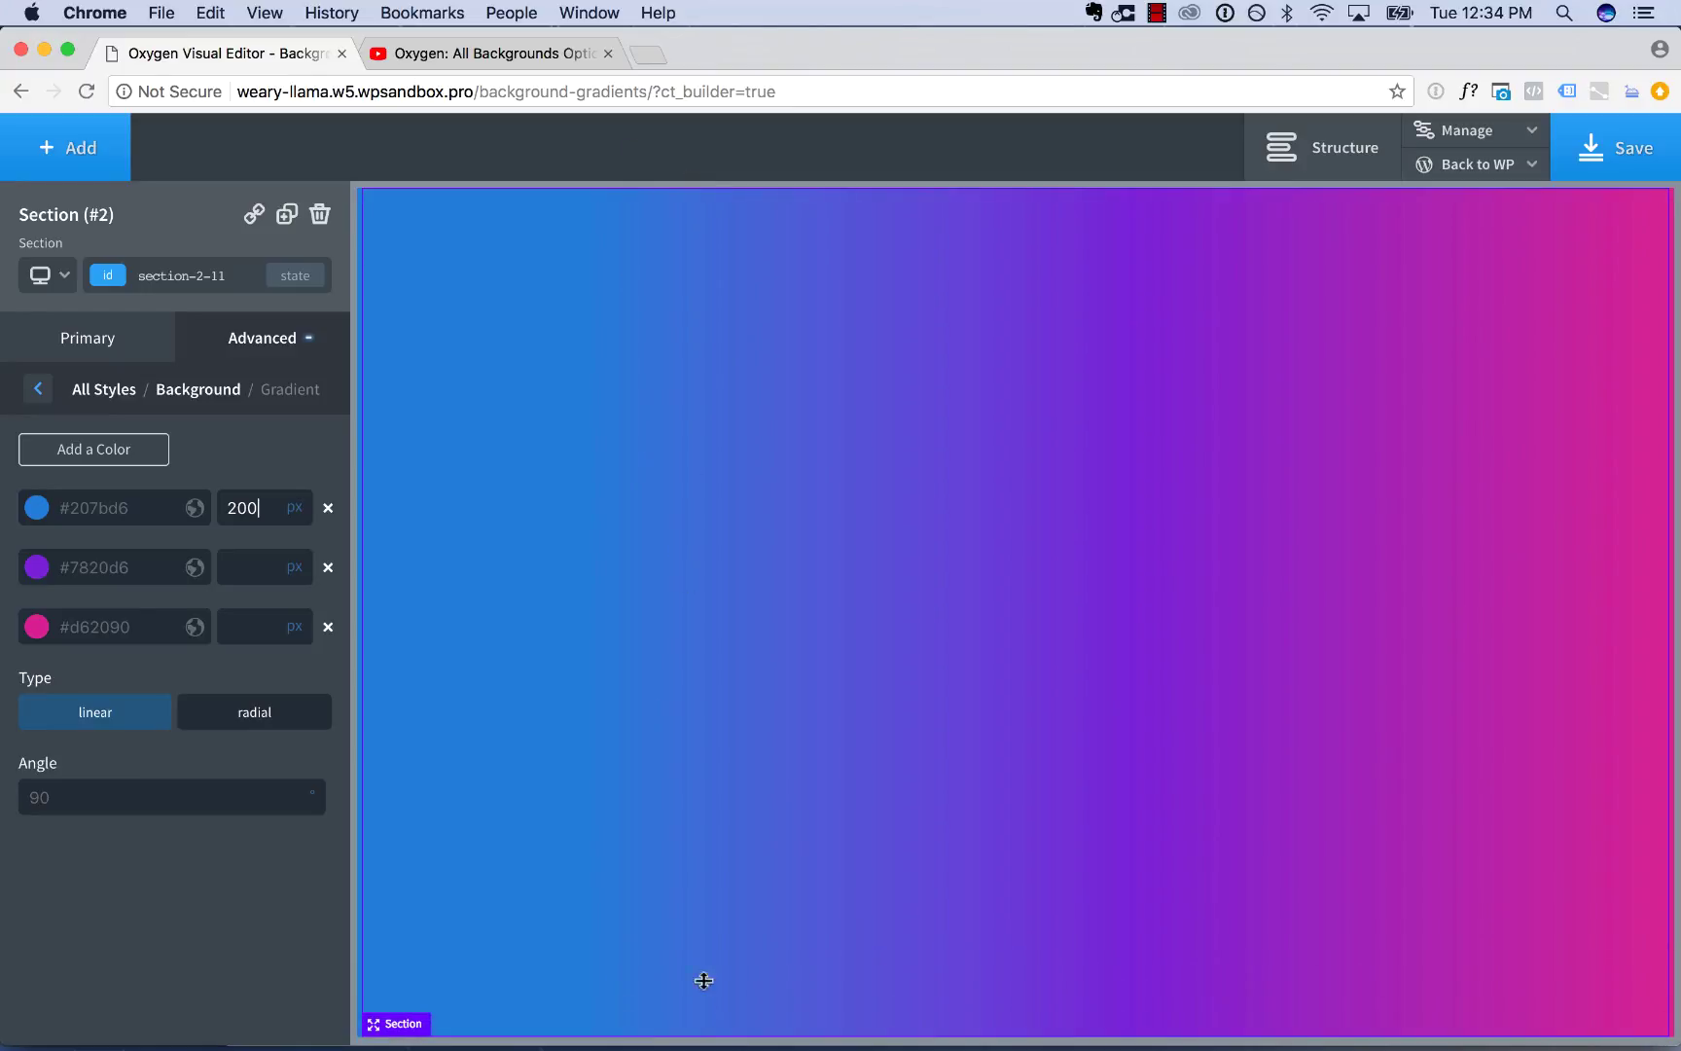
left_click(239, 574)
type("2000")
key("BackSpace")
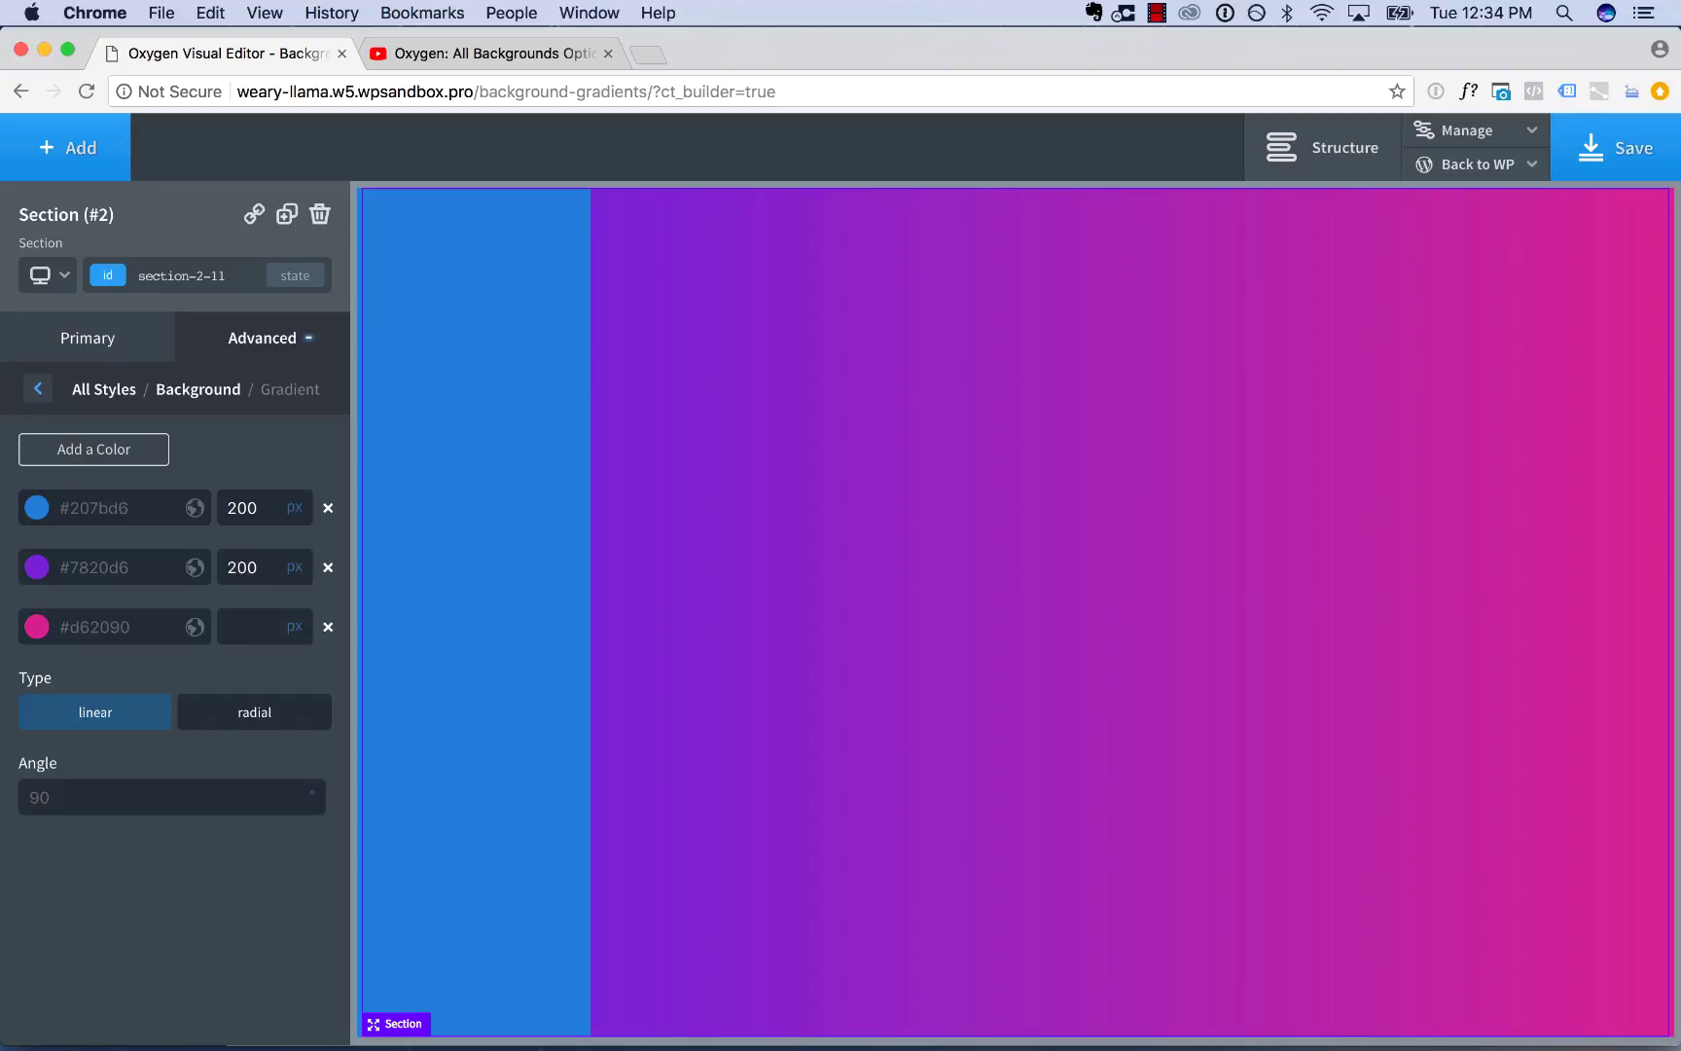
key("BackSpace")
type("5")
key("shift+Left")
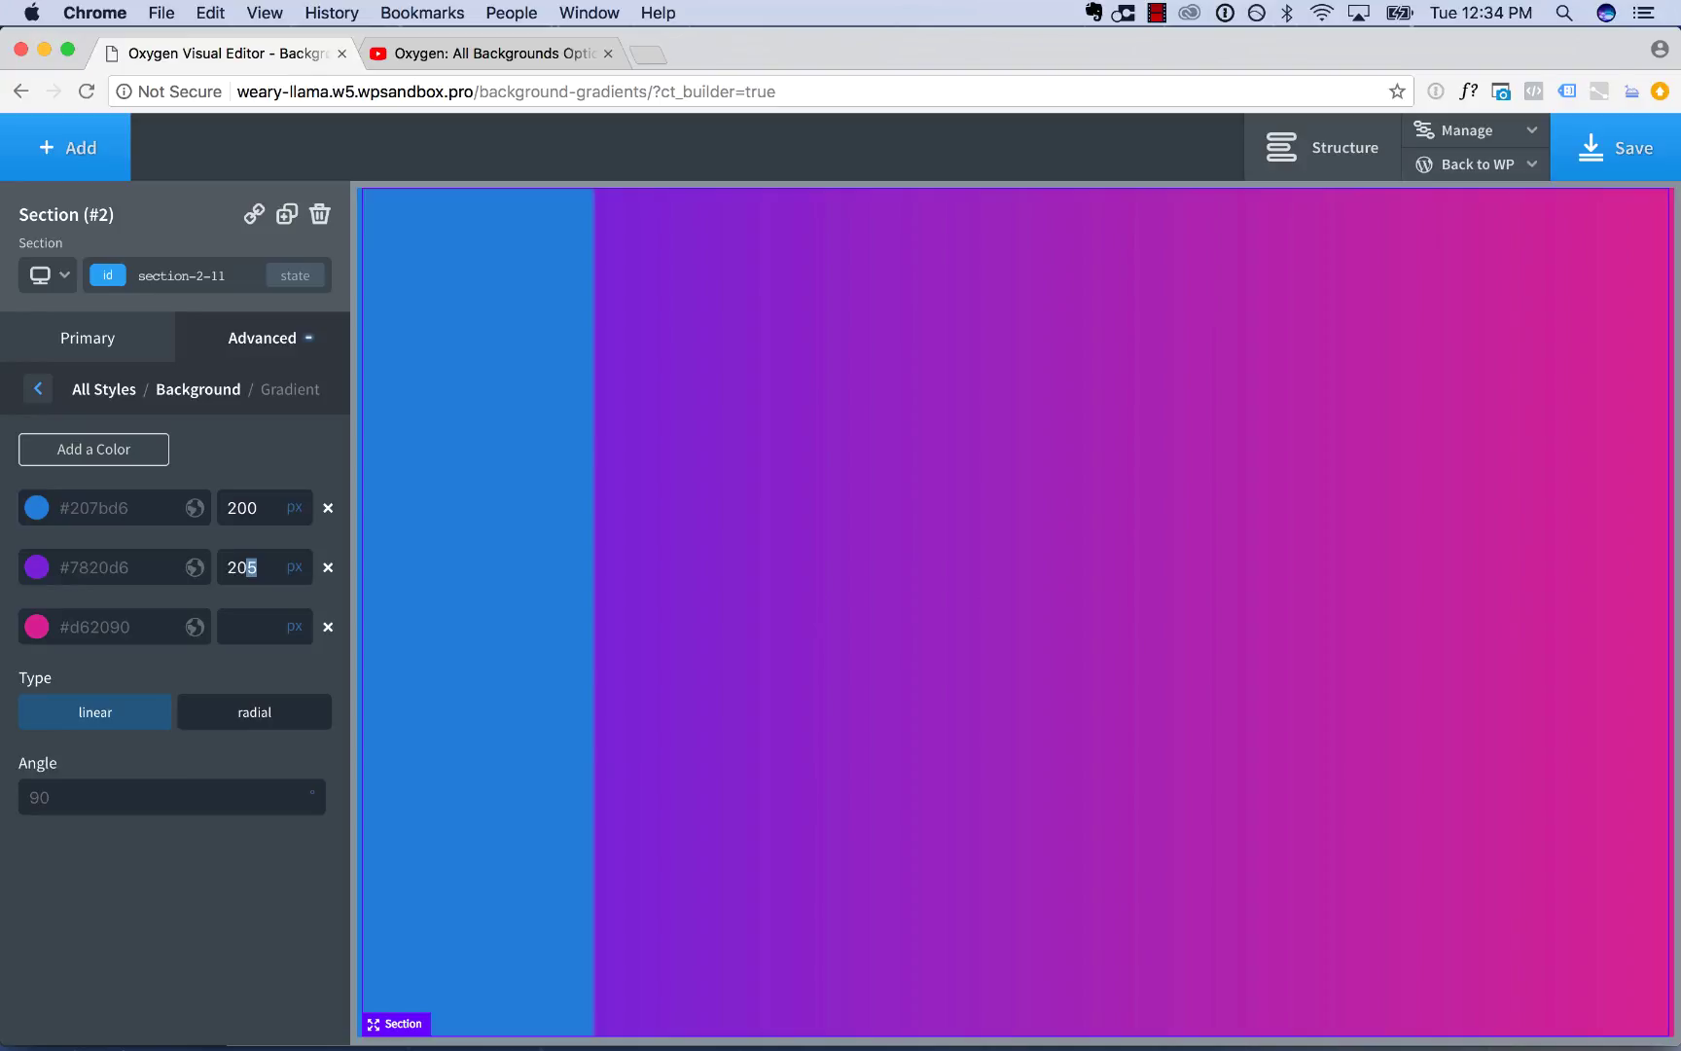
type("0")
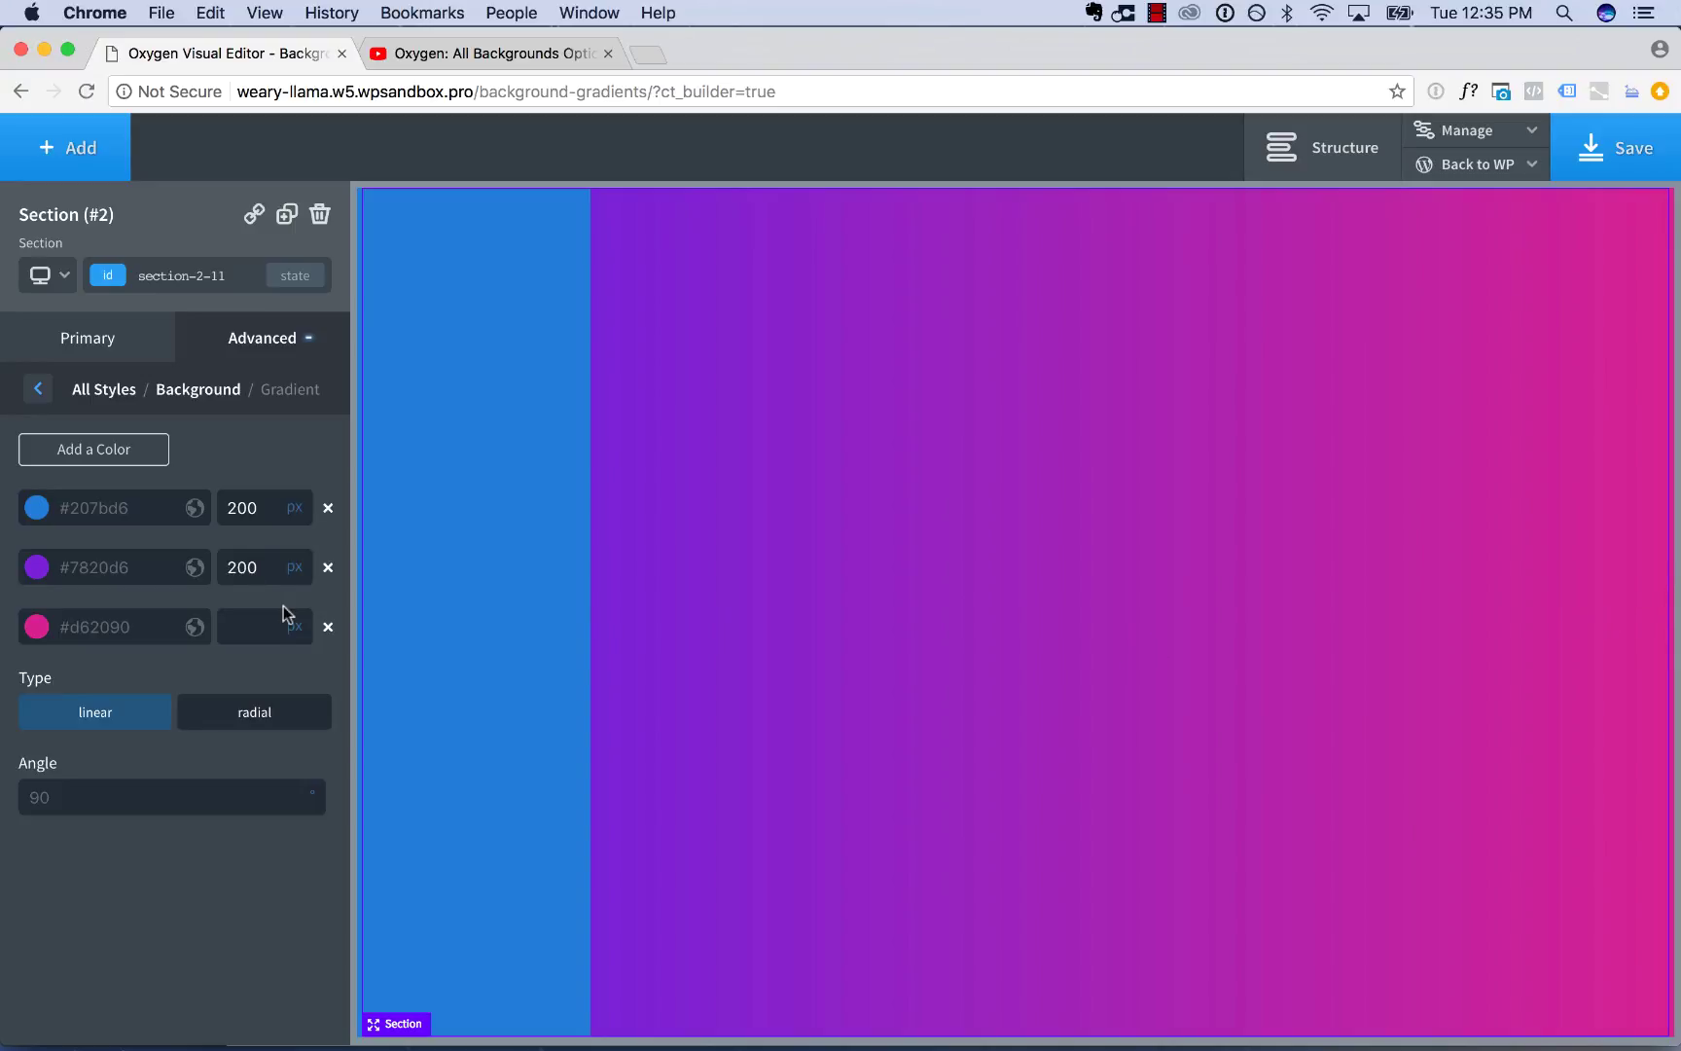
Step: Switch both stop units to percent, placing blue at 50% and purple at 75%
double_click(254, 572)
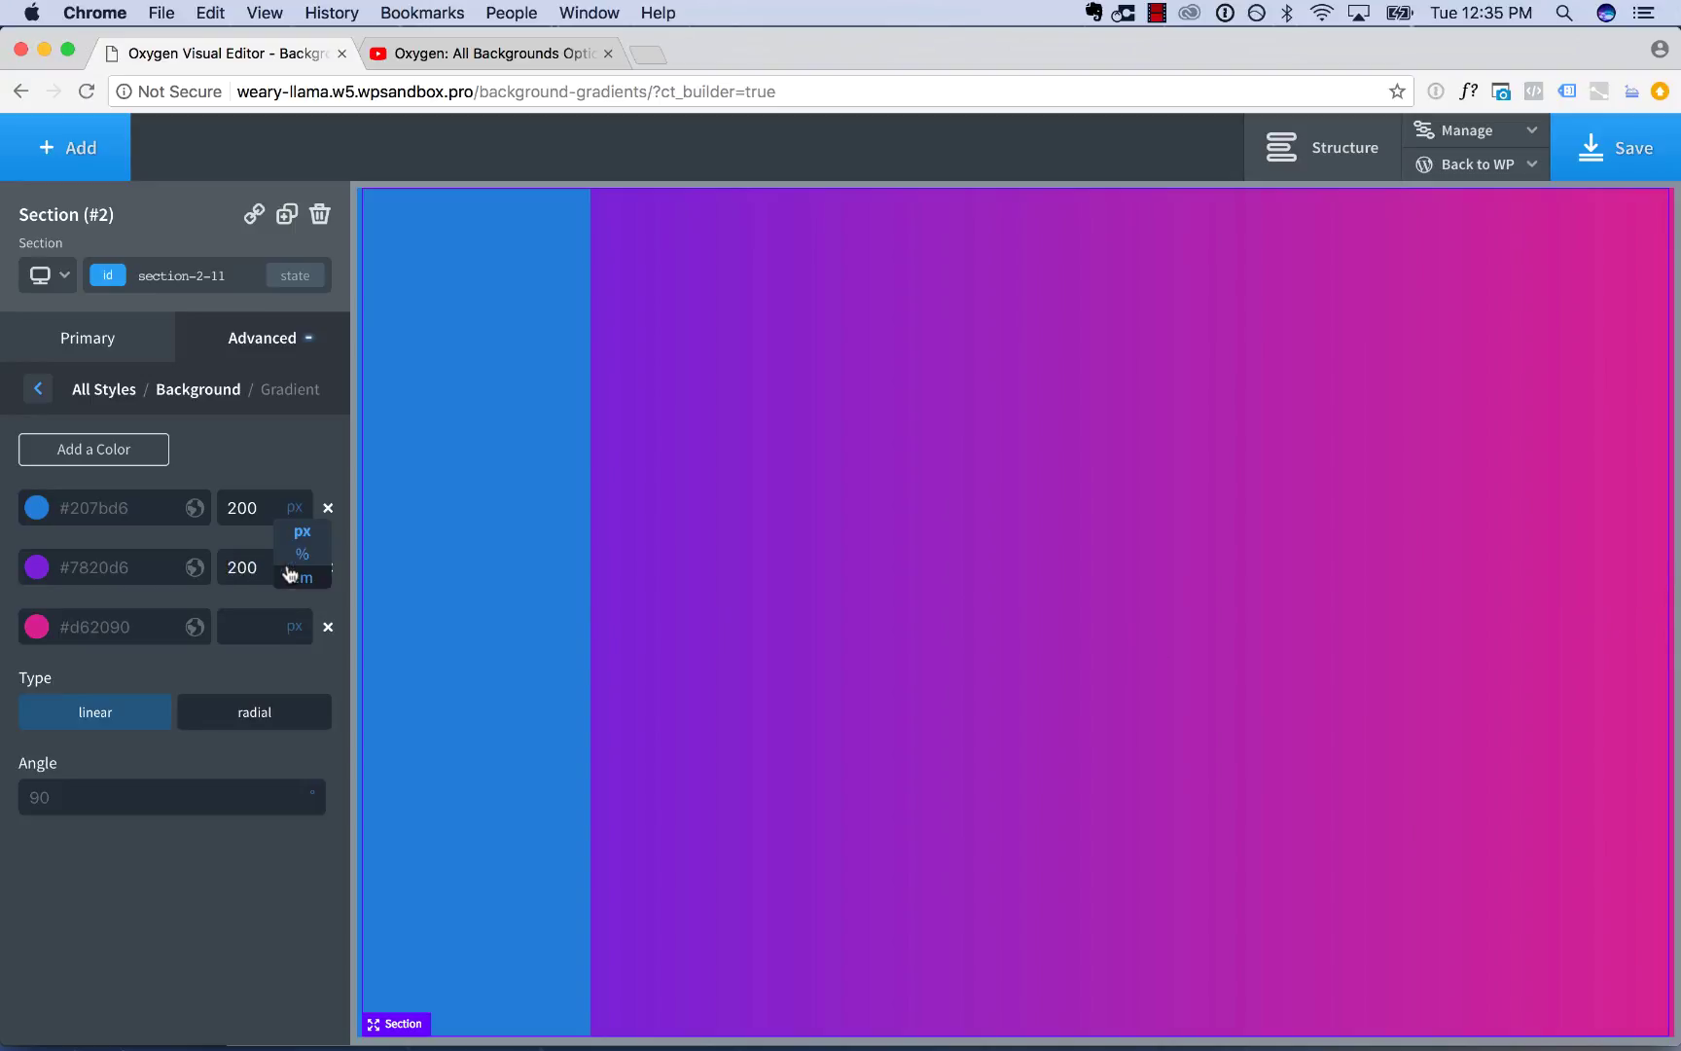
left_click(298, 502)
double_click(255, 506)
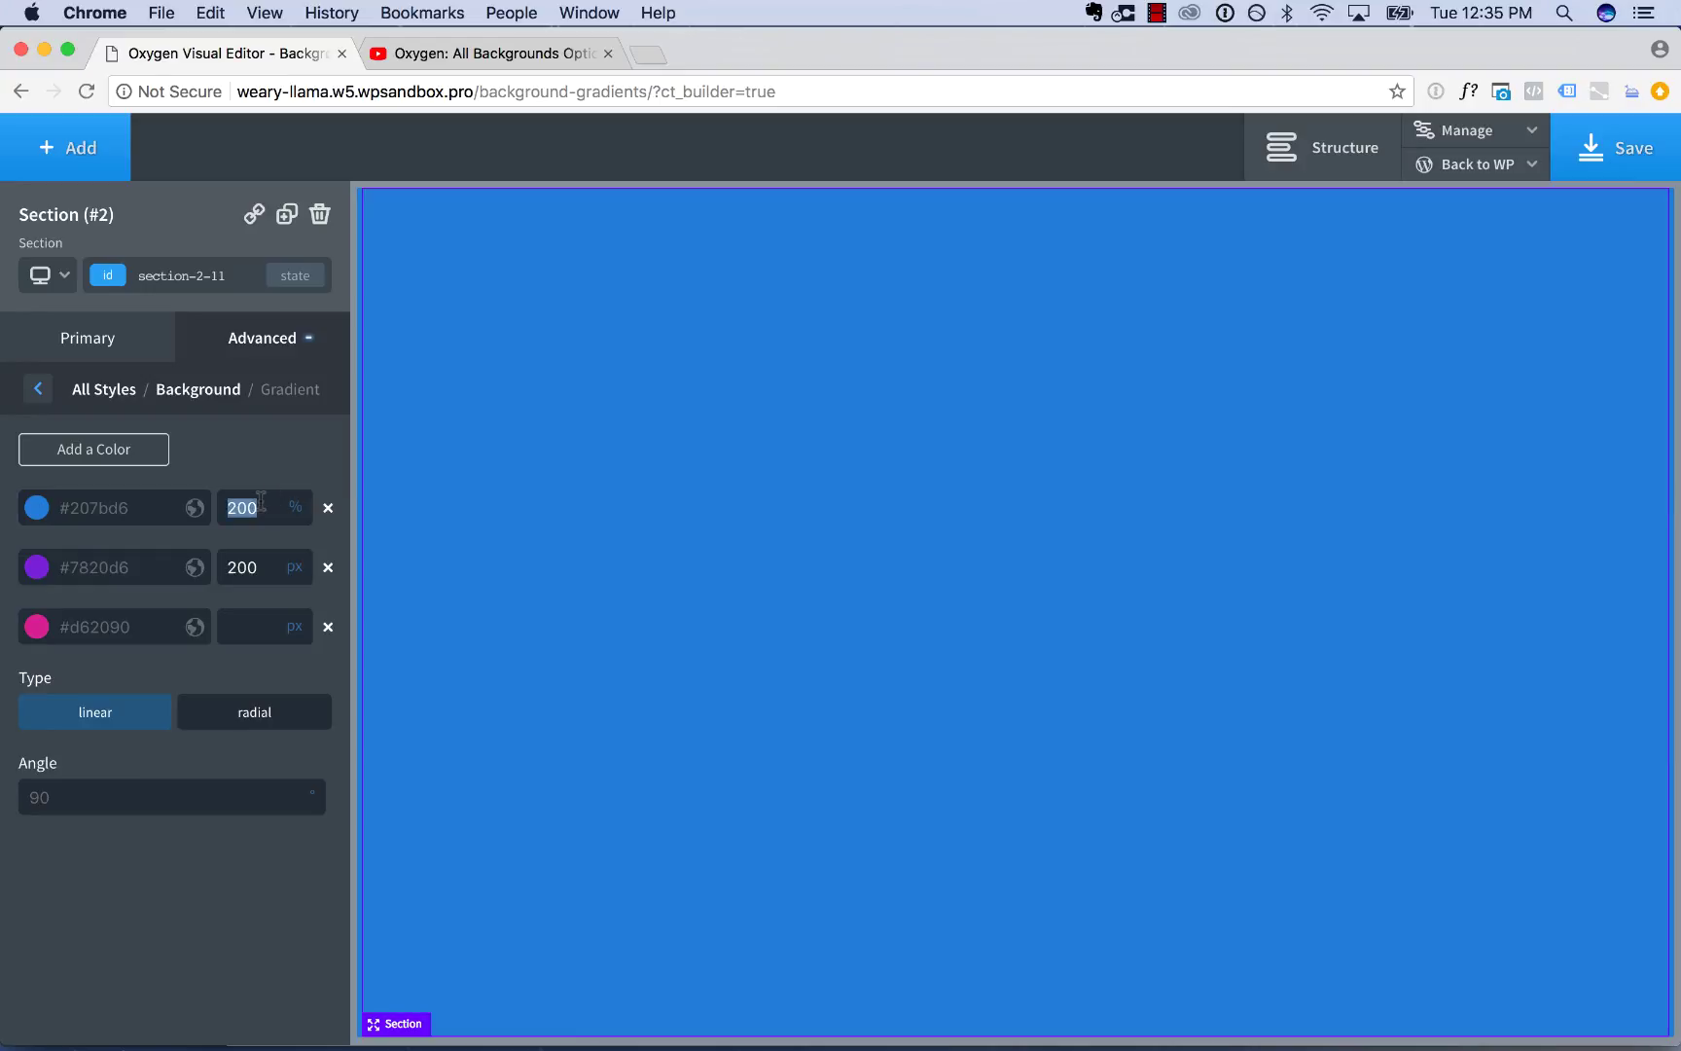
type("5")
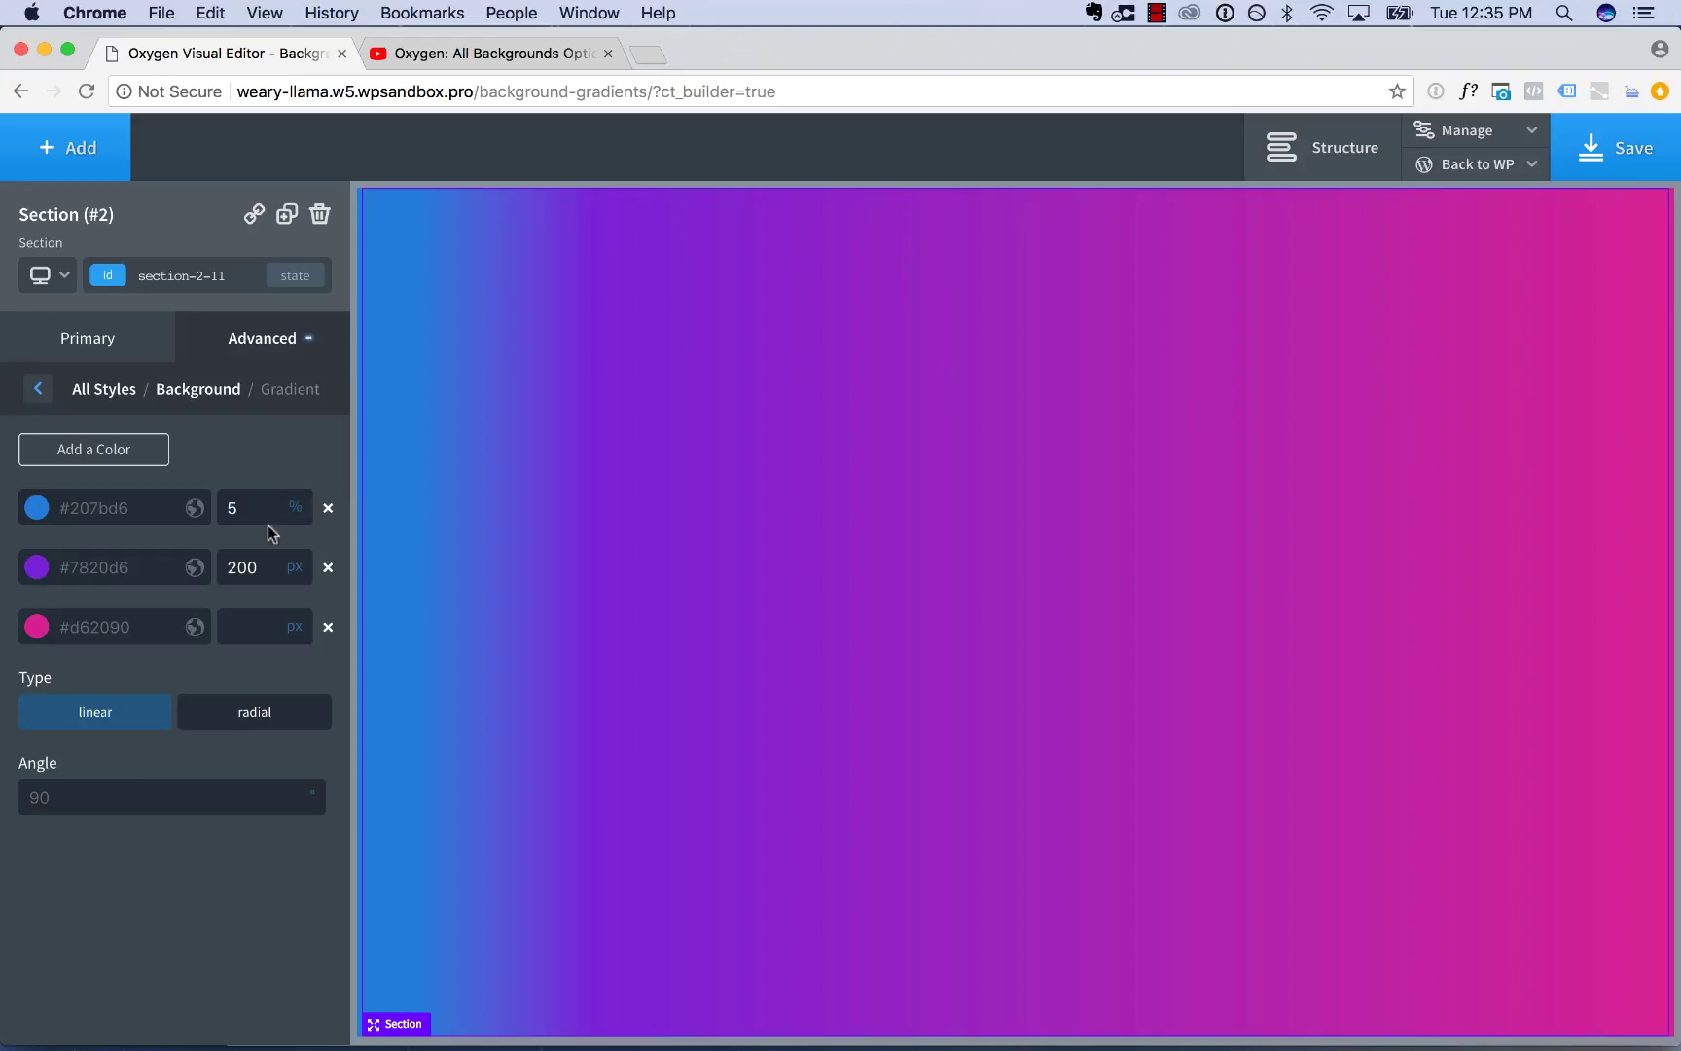
type("0")
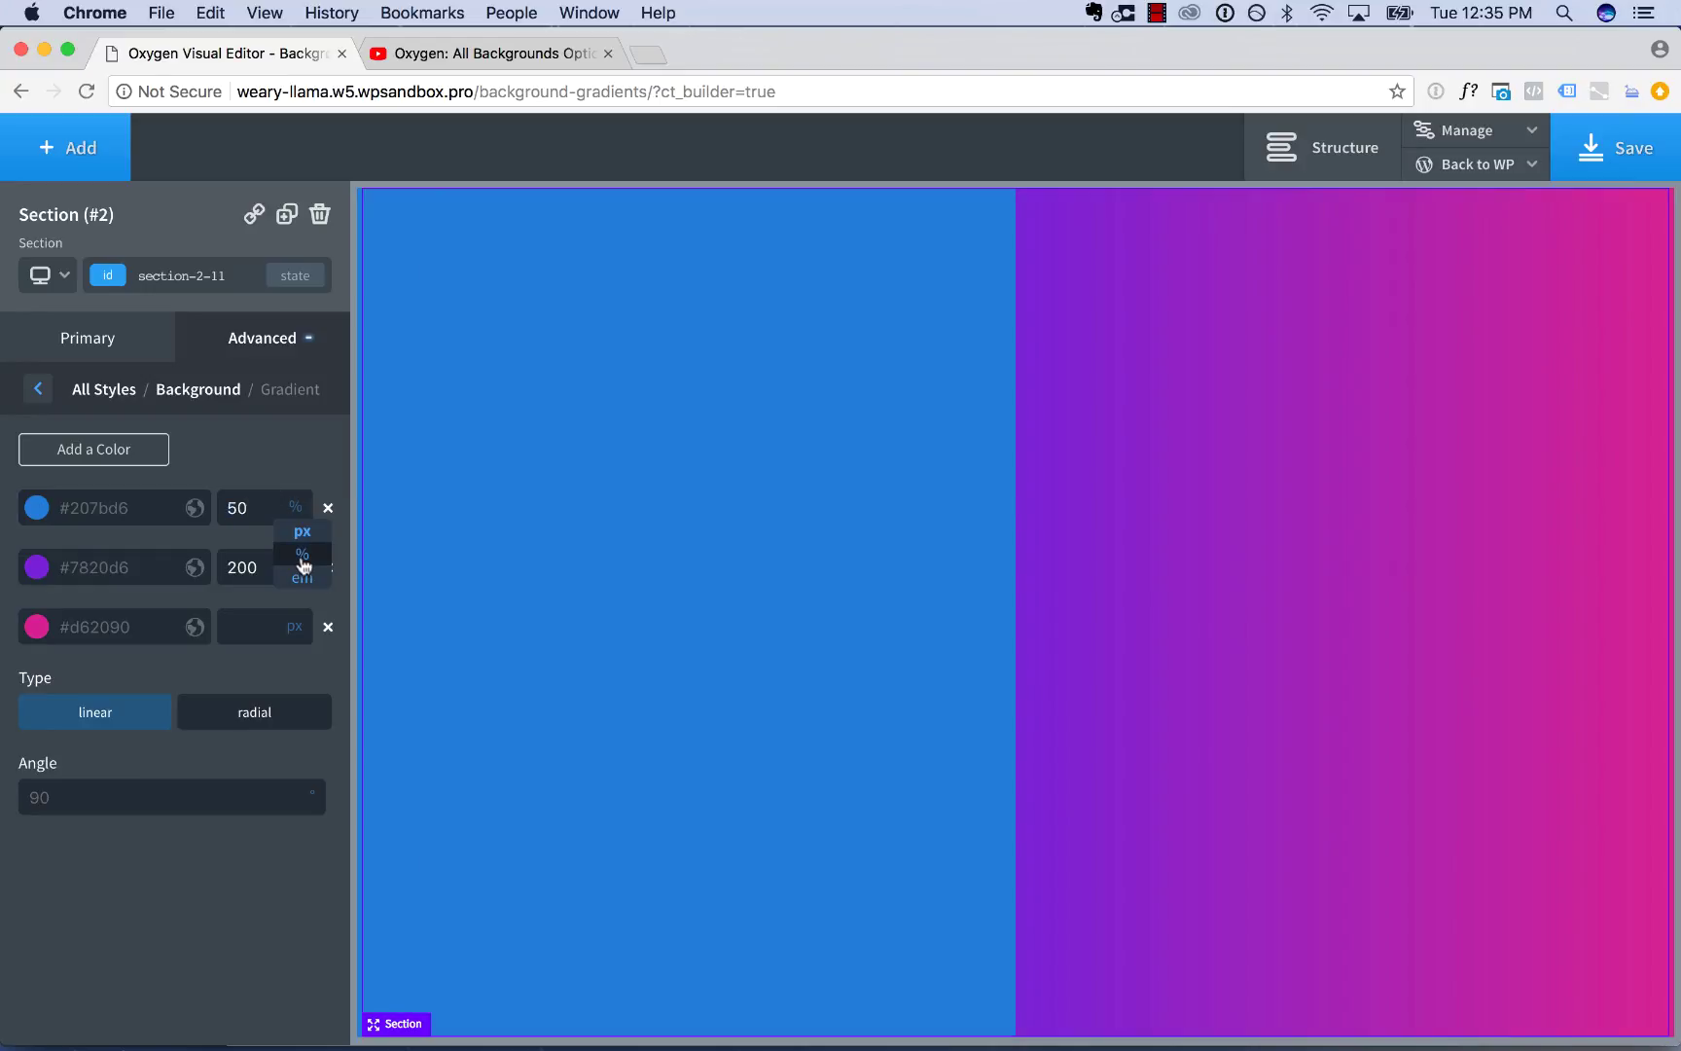
left_click(302, 555)
double_click(259, 566)
type("75")
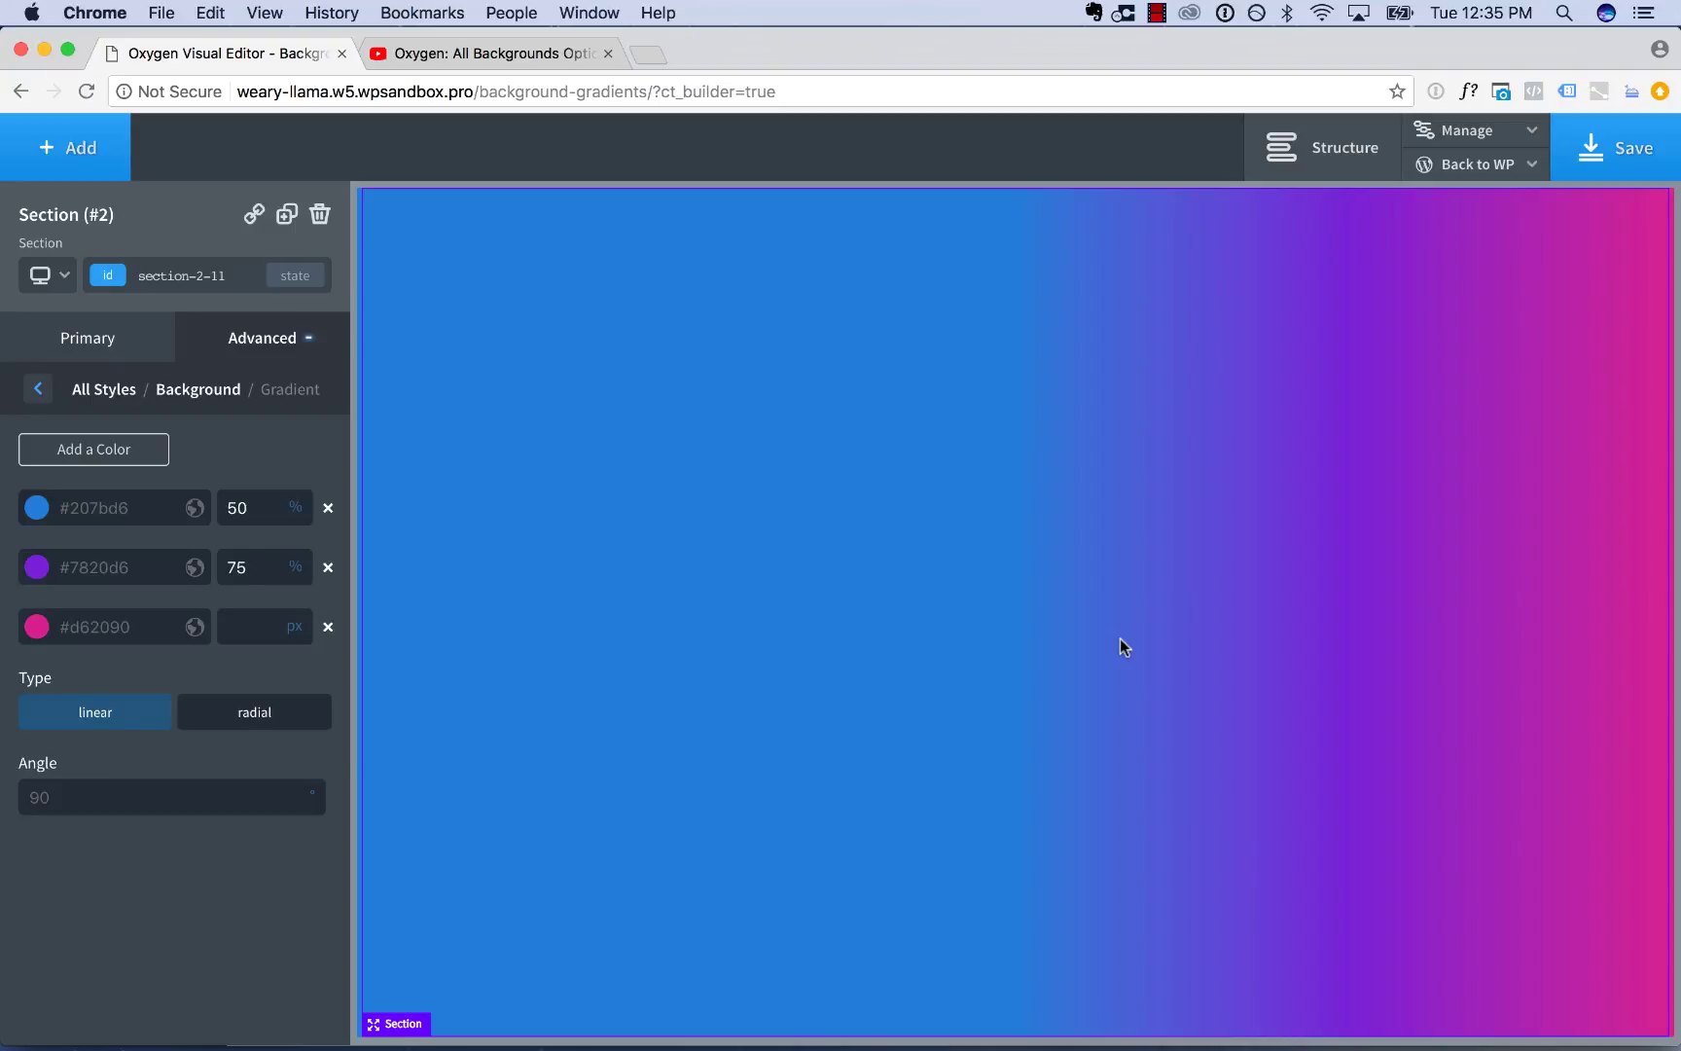
Step: Delete all three gradient colour stops
left_click(329, 506)
left_click(329, 506)
left_click(329, 505)
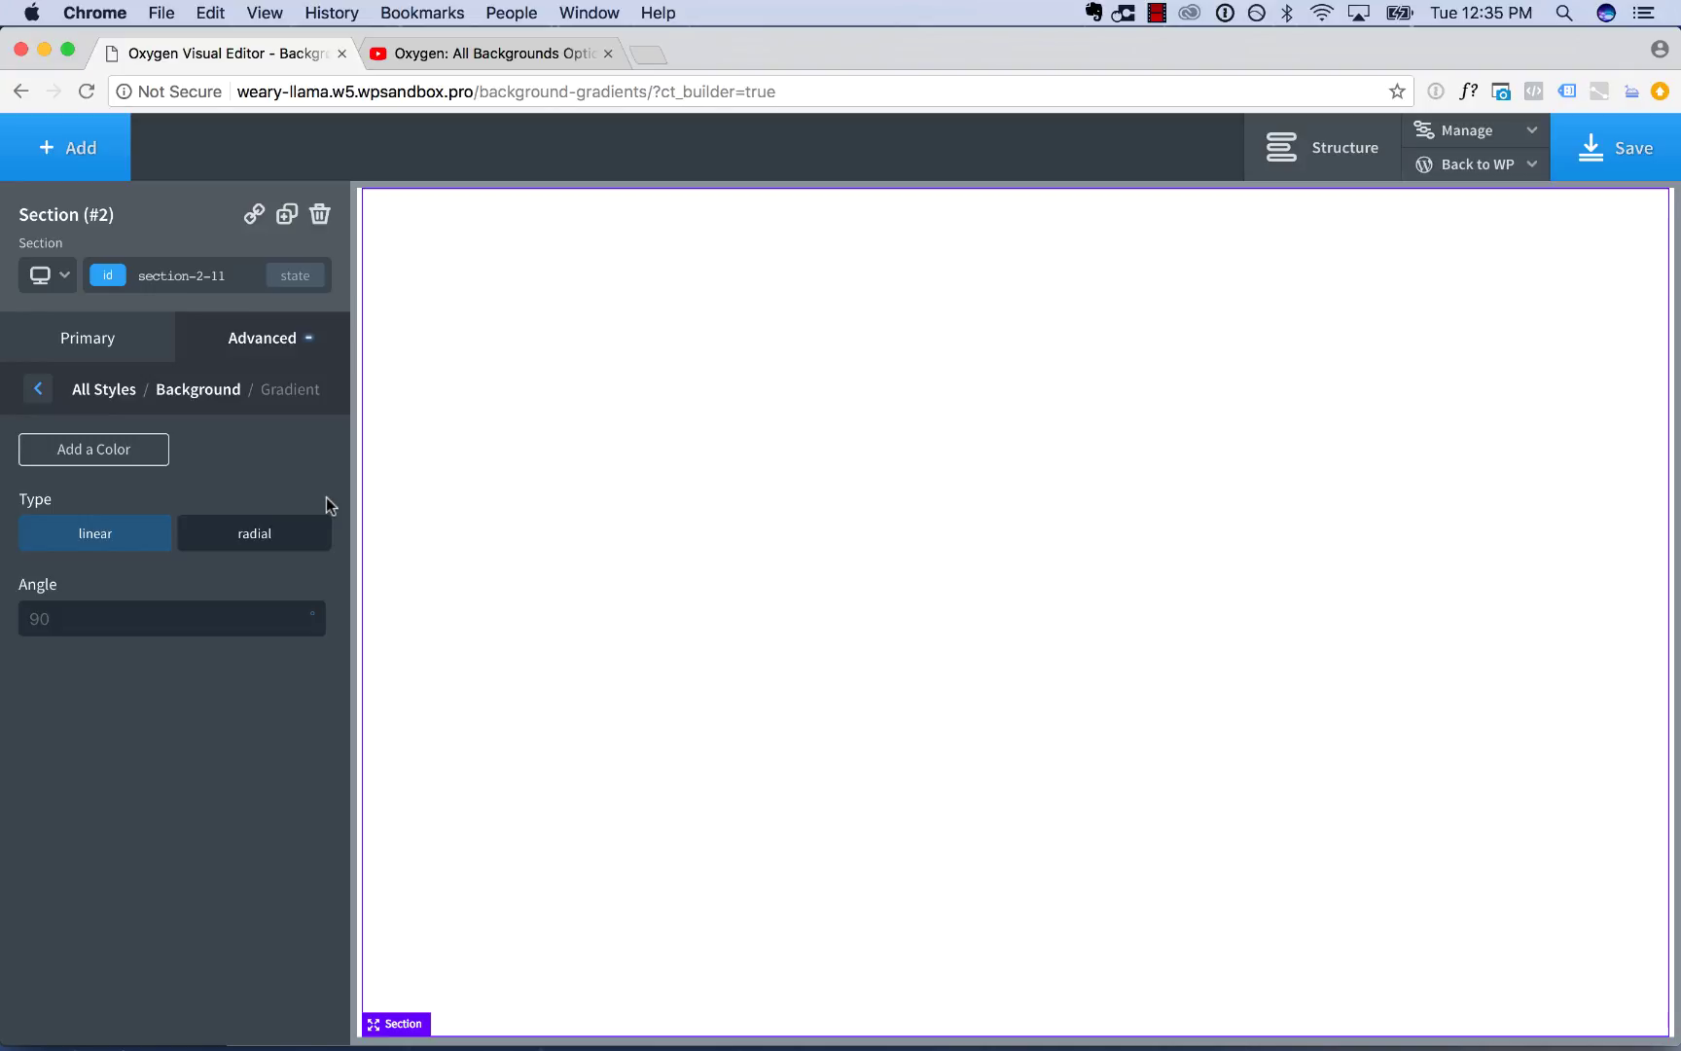
Step: Set the starry canyon photo 166624unsplash.jpg as the section's background image
left_click(226, 389)
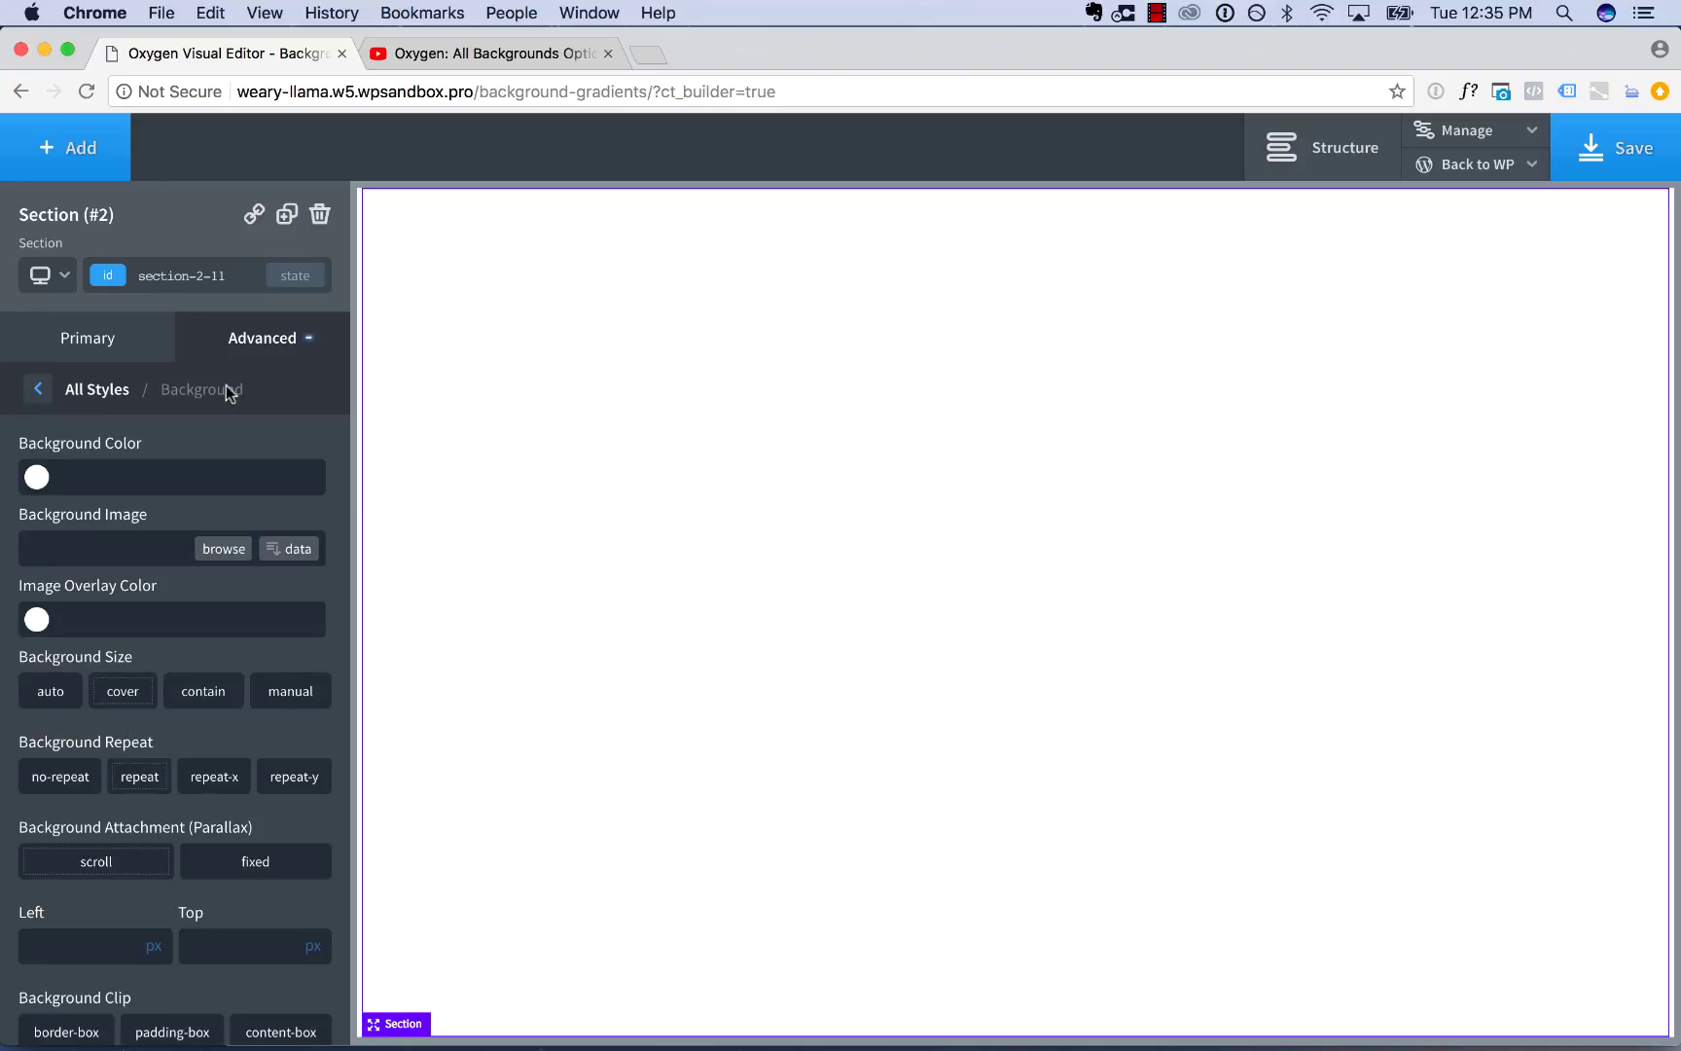
left_click(216, 550)
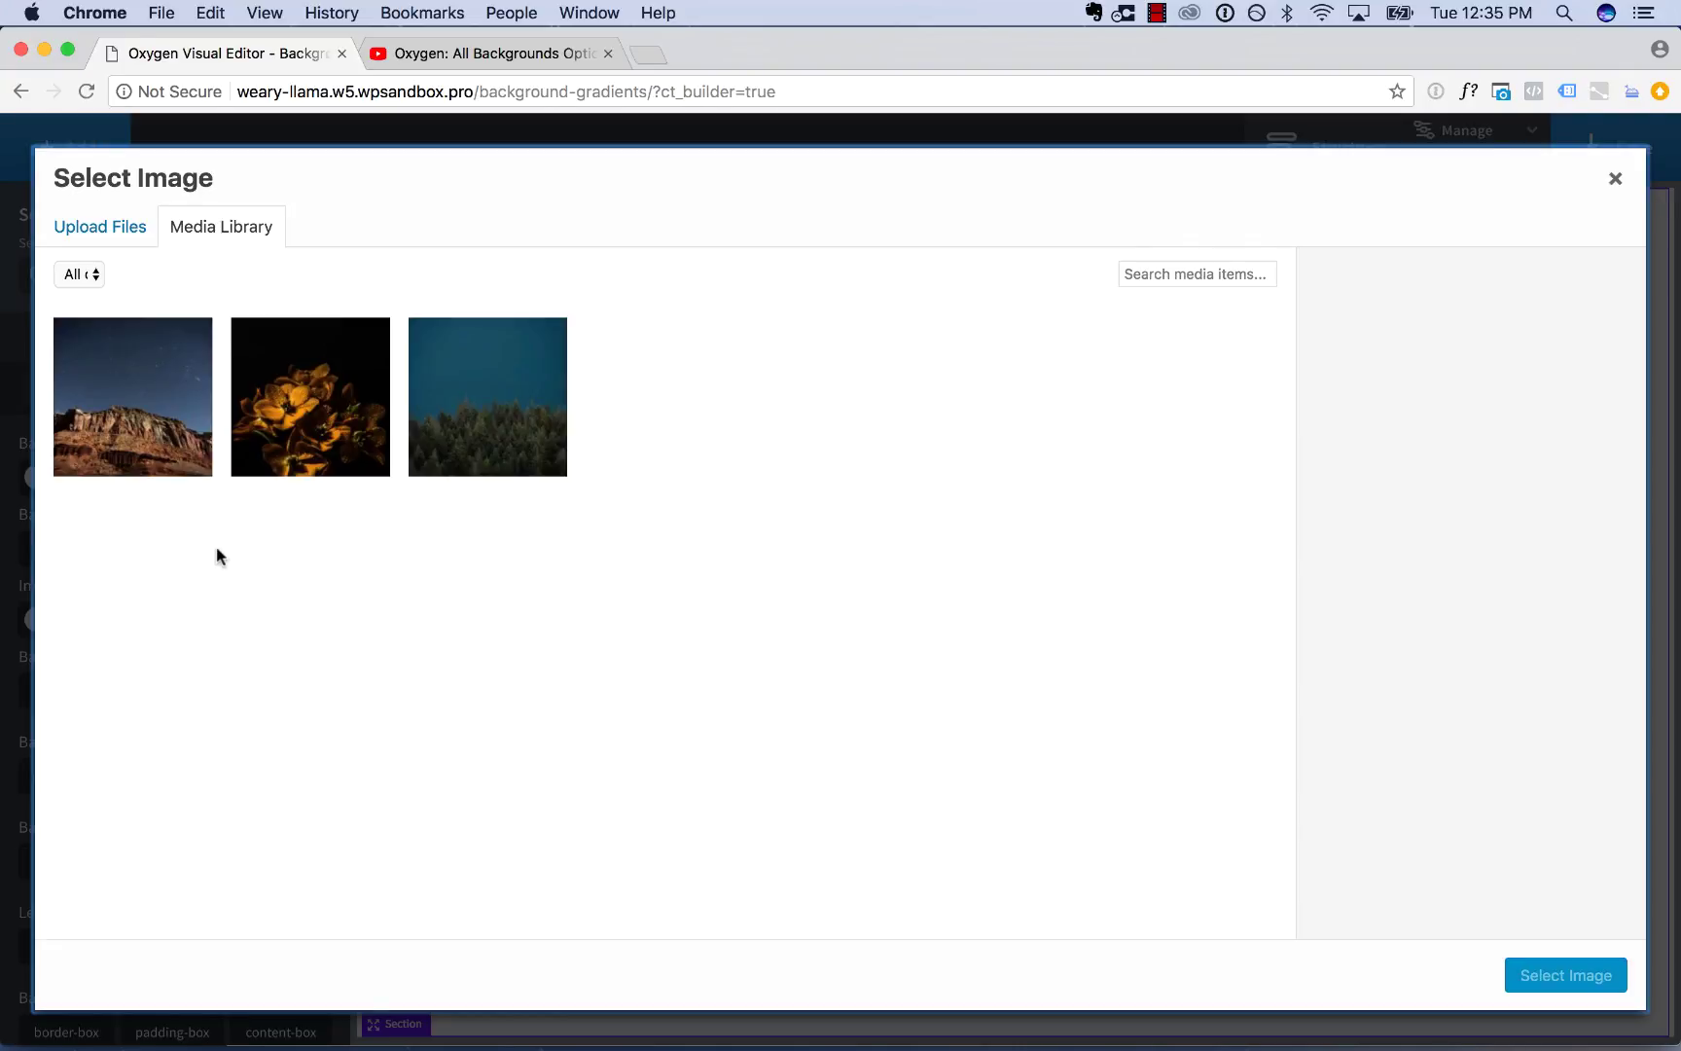
left_click(166, 440)
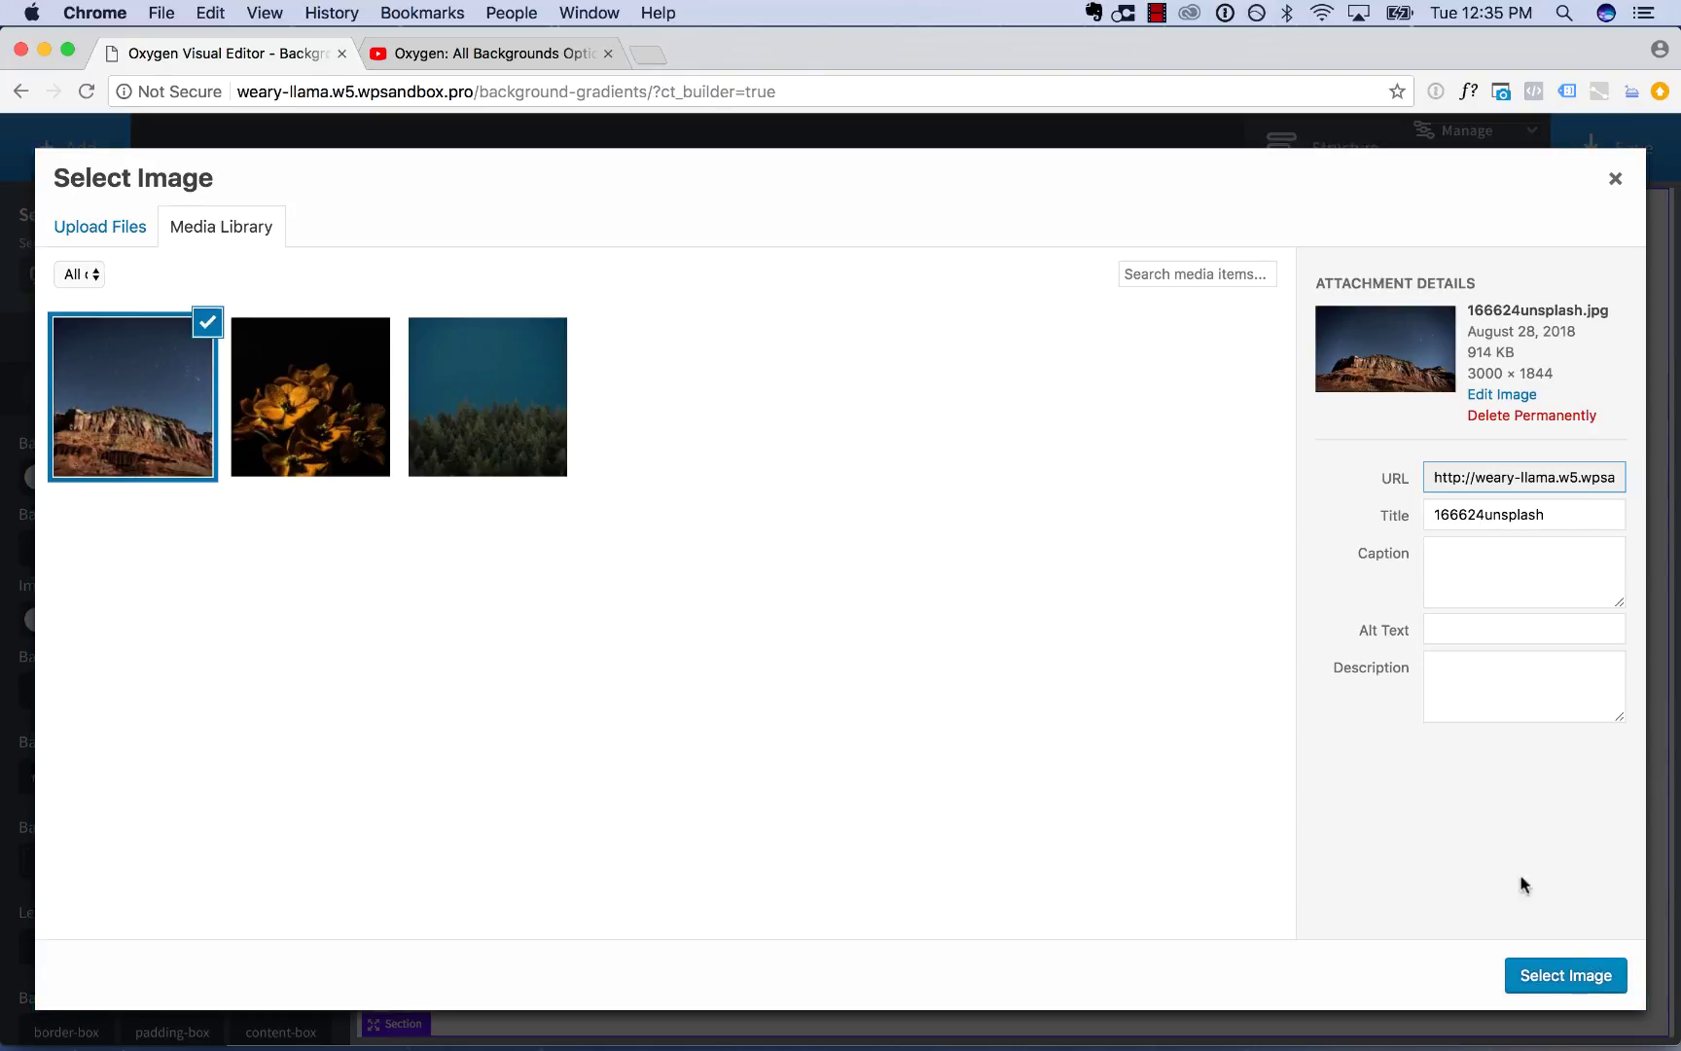
left_click(1591, 980)
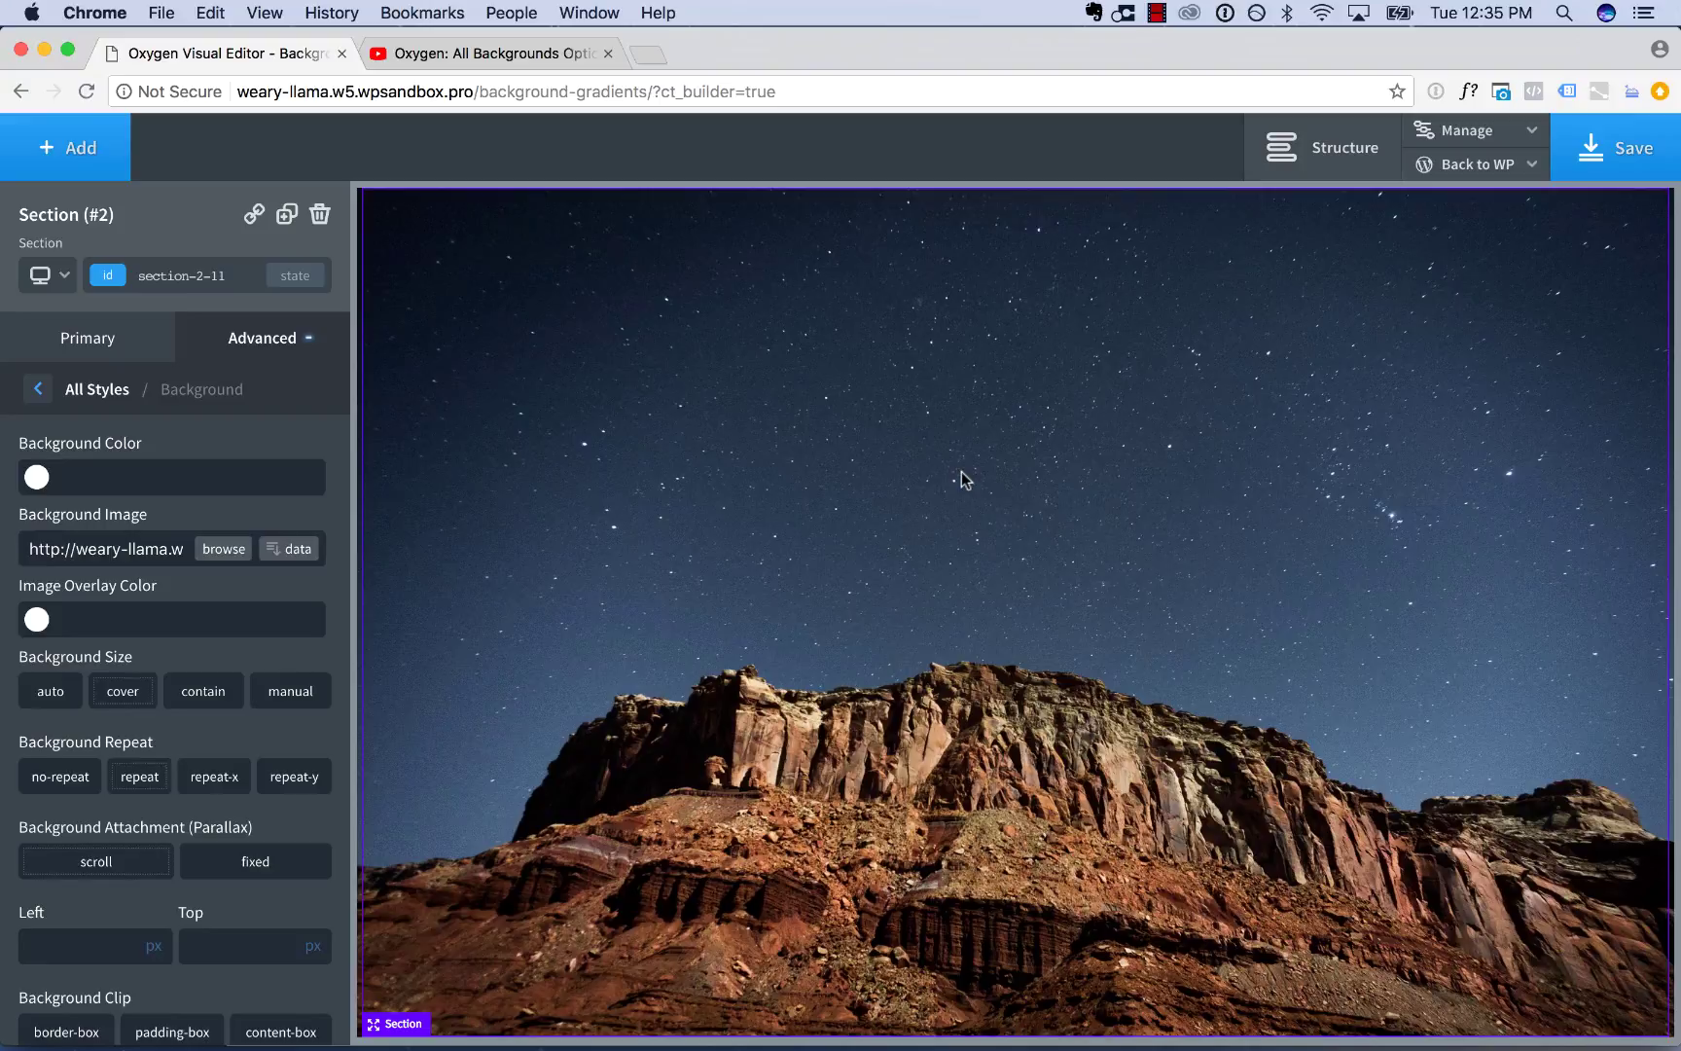
Step: Add a new section and give it a black #000000 background colour
left_click(87, 161)
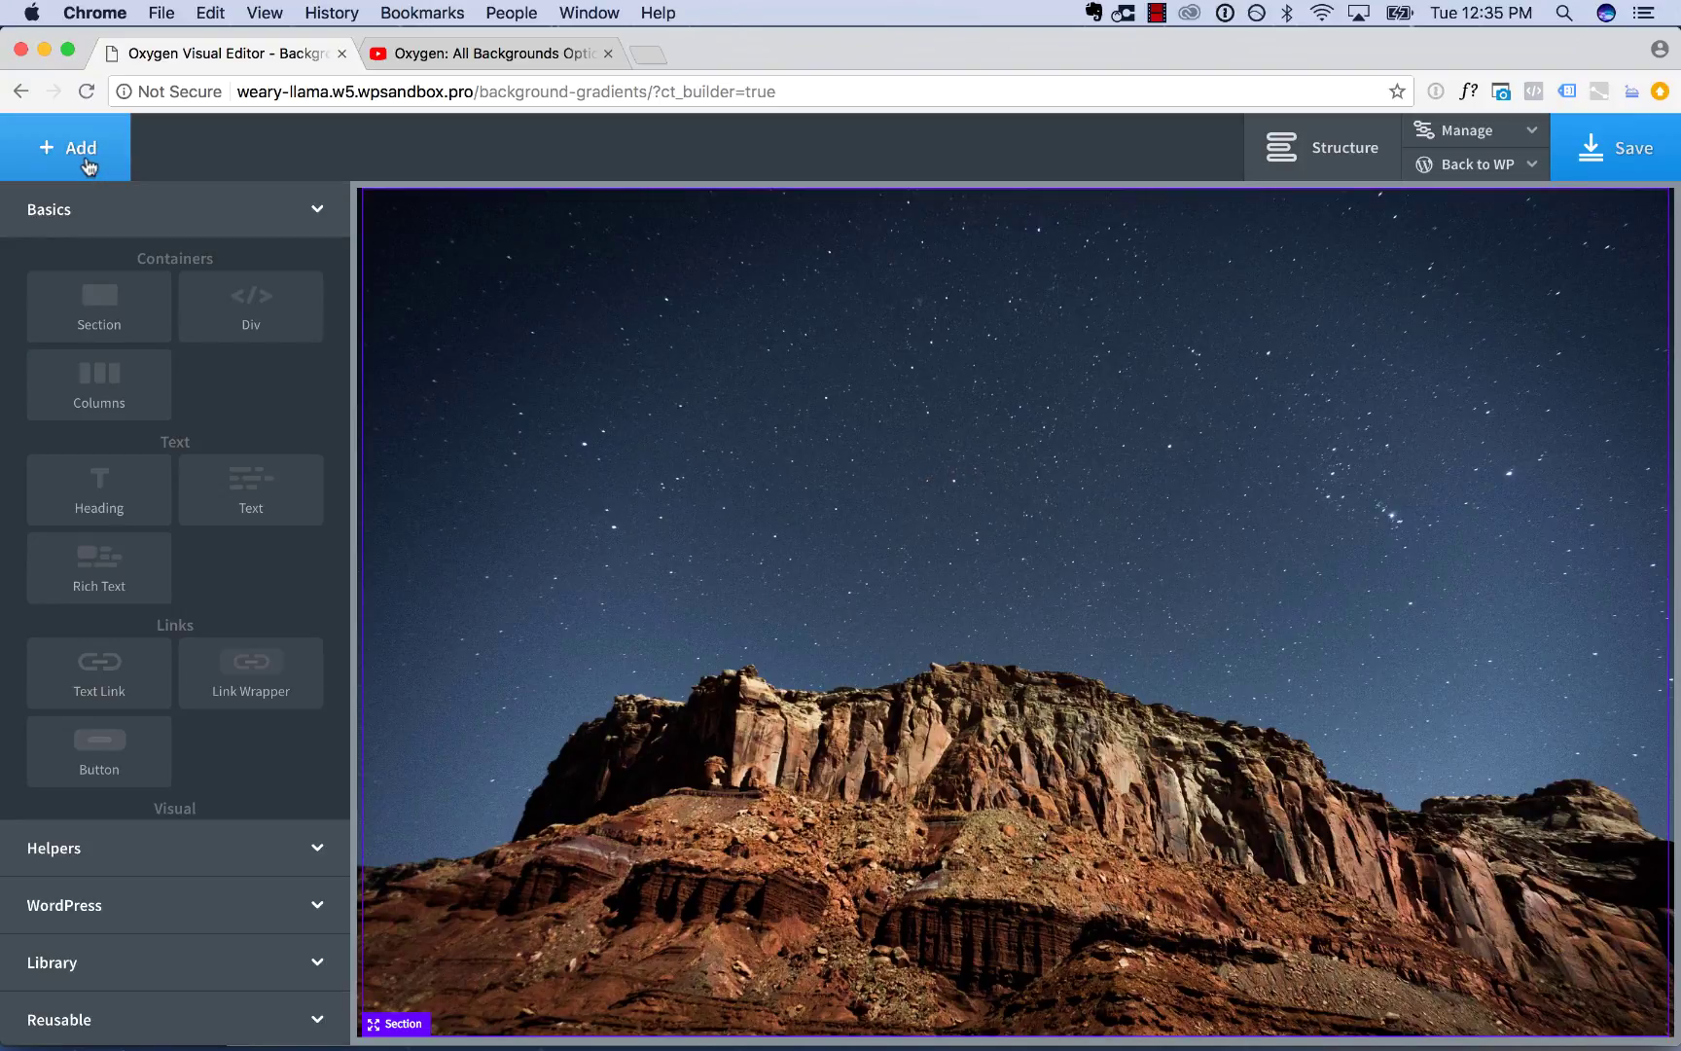
left_click(101, 292)
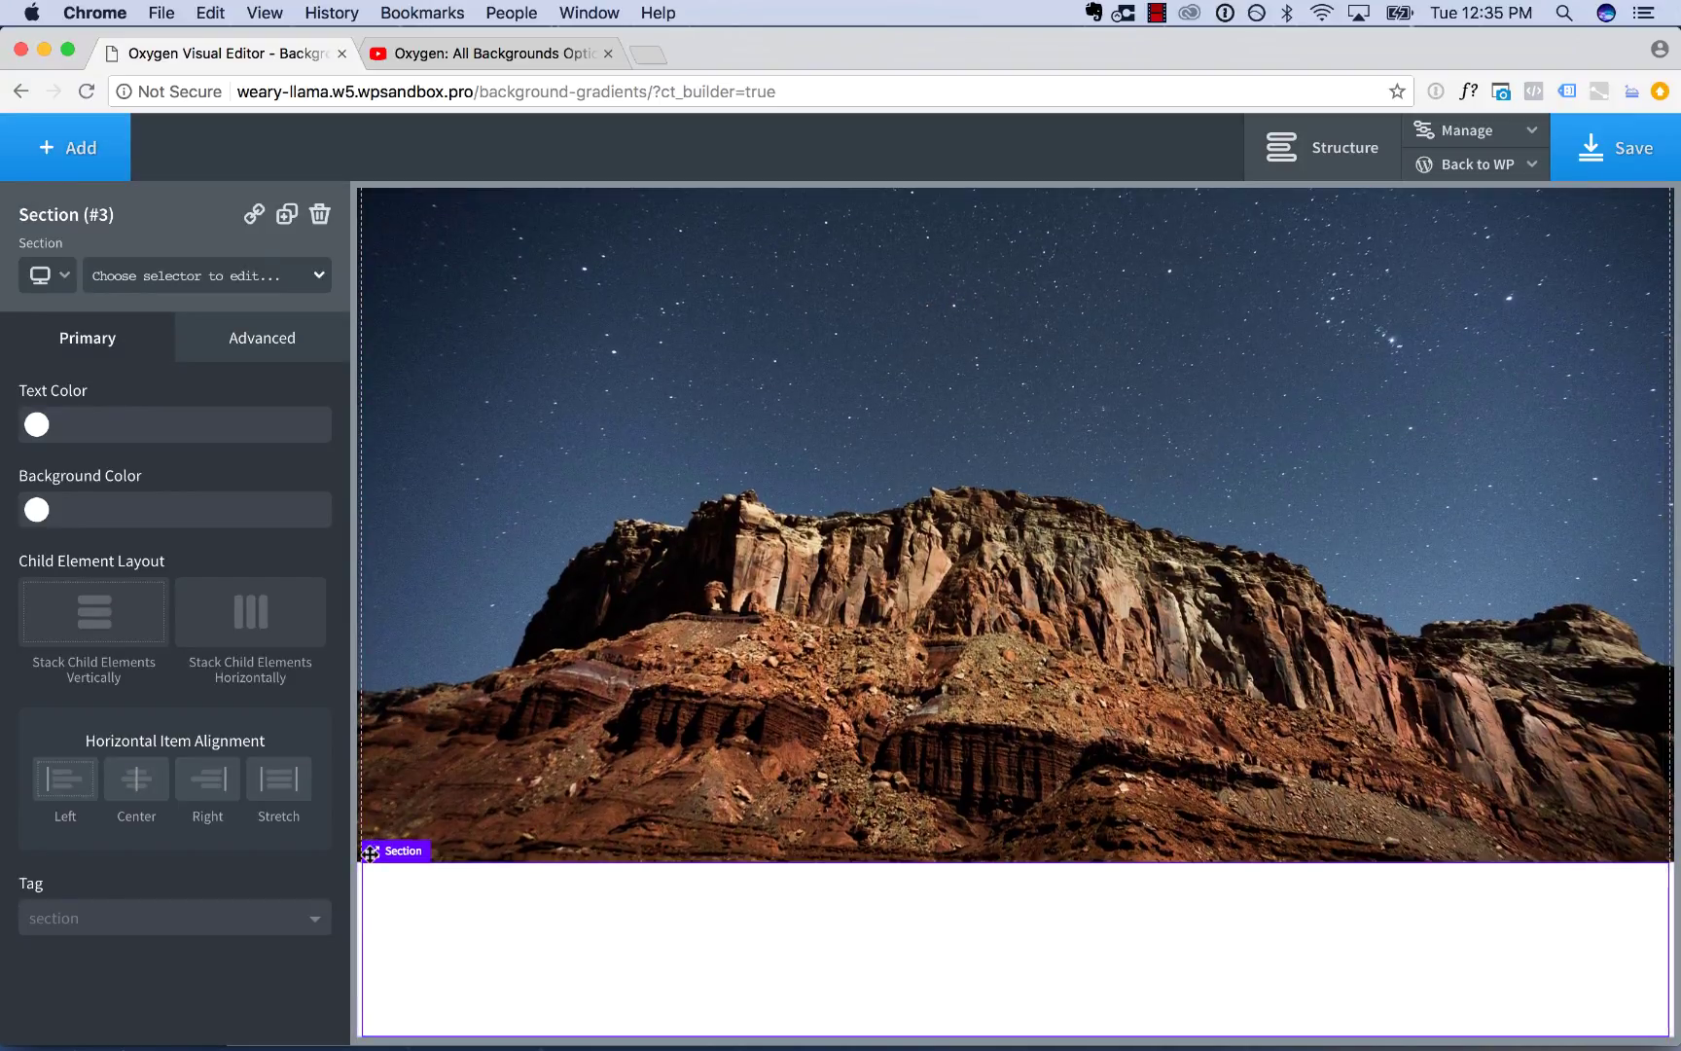
scroll(412, 587, "up", 4)
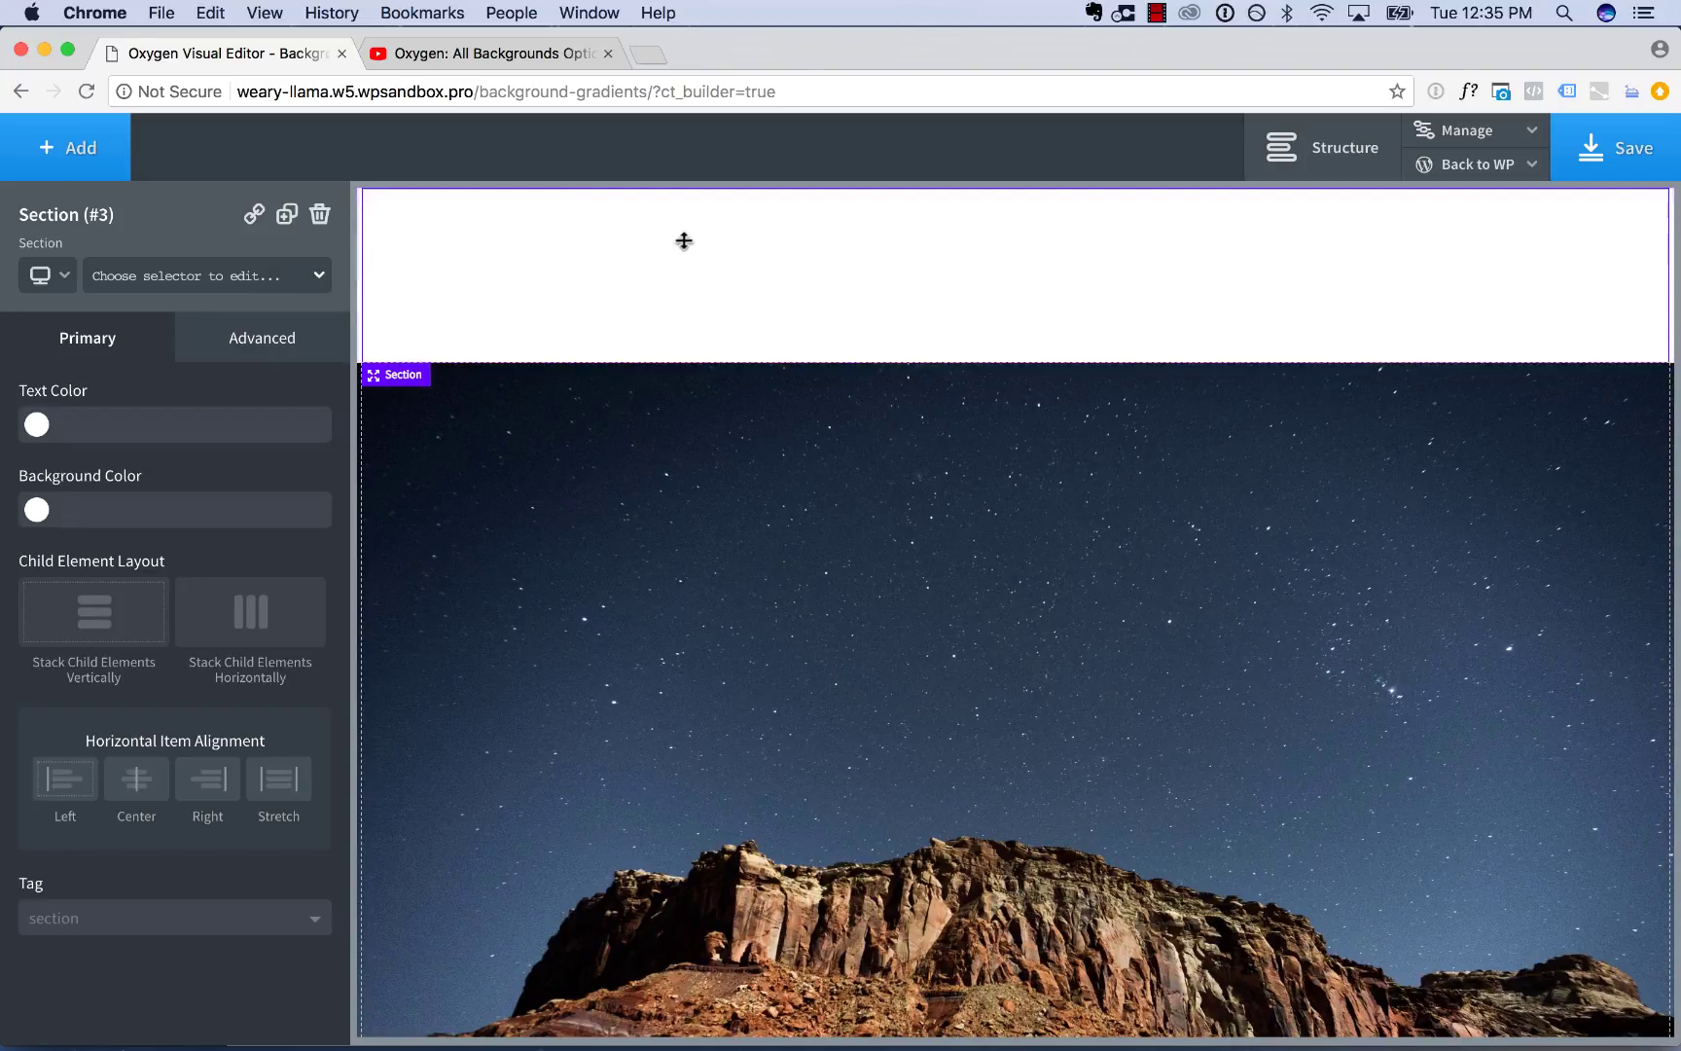
left_click(36, 510)
left_click_drag(122, 593, 248, 725)
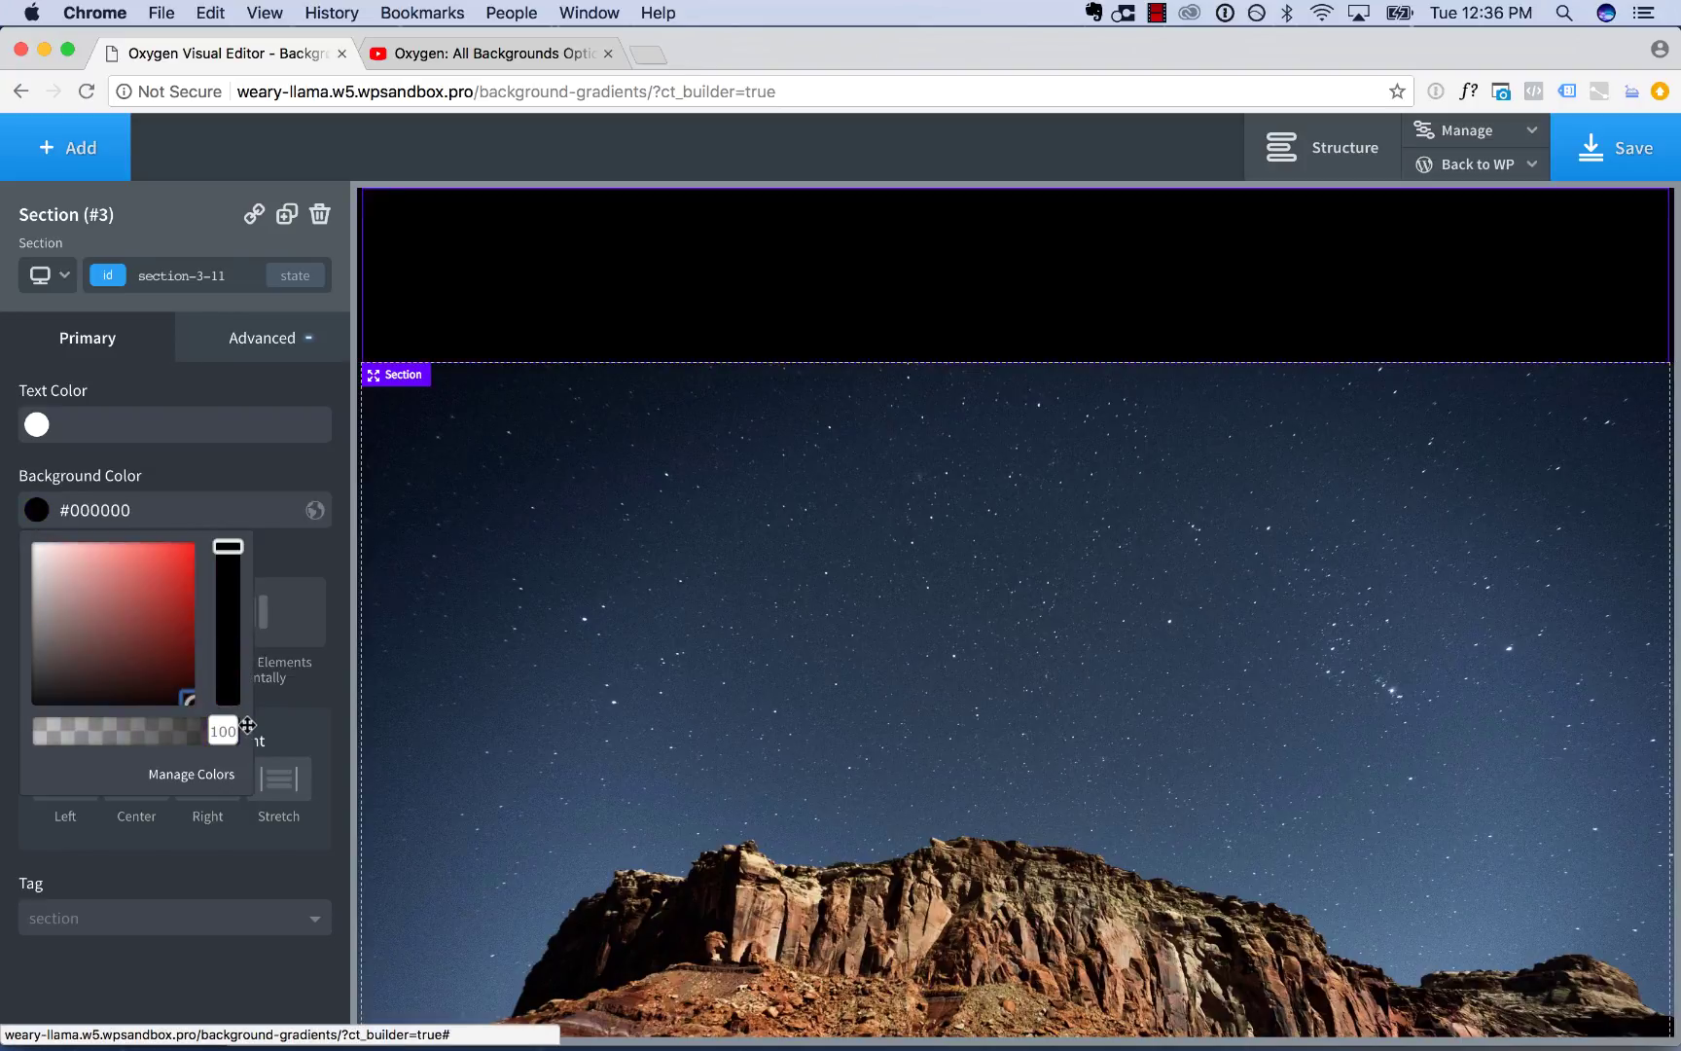
left_click(331, 254)
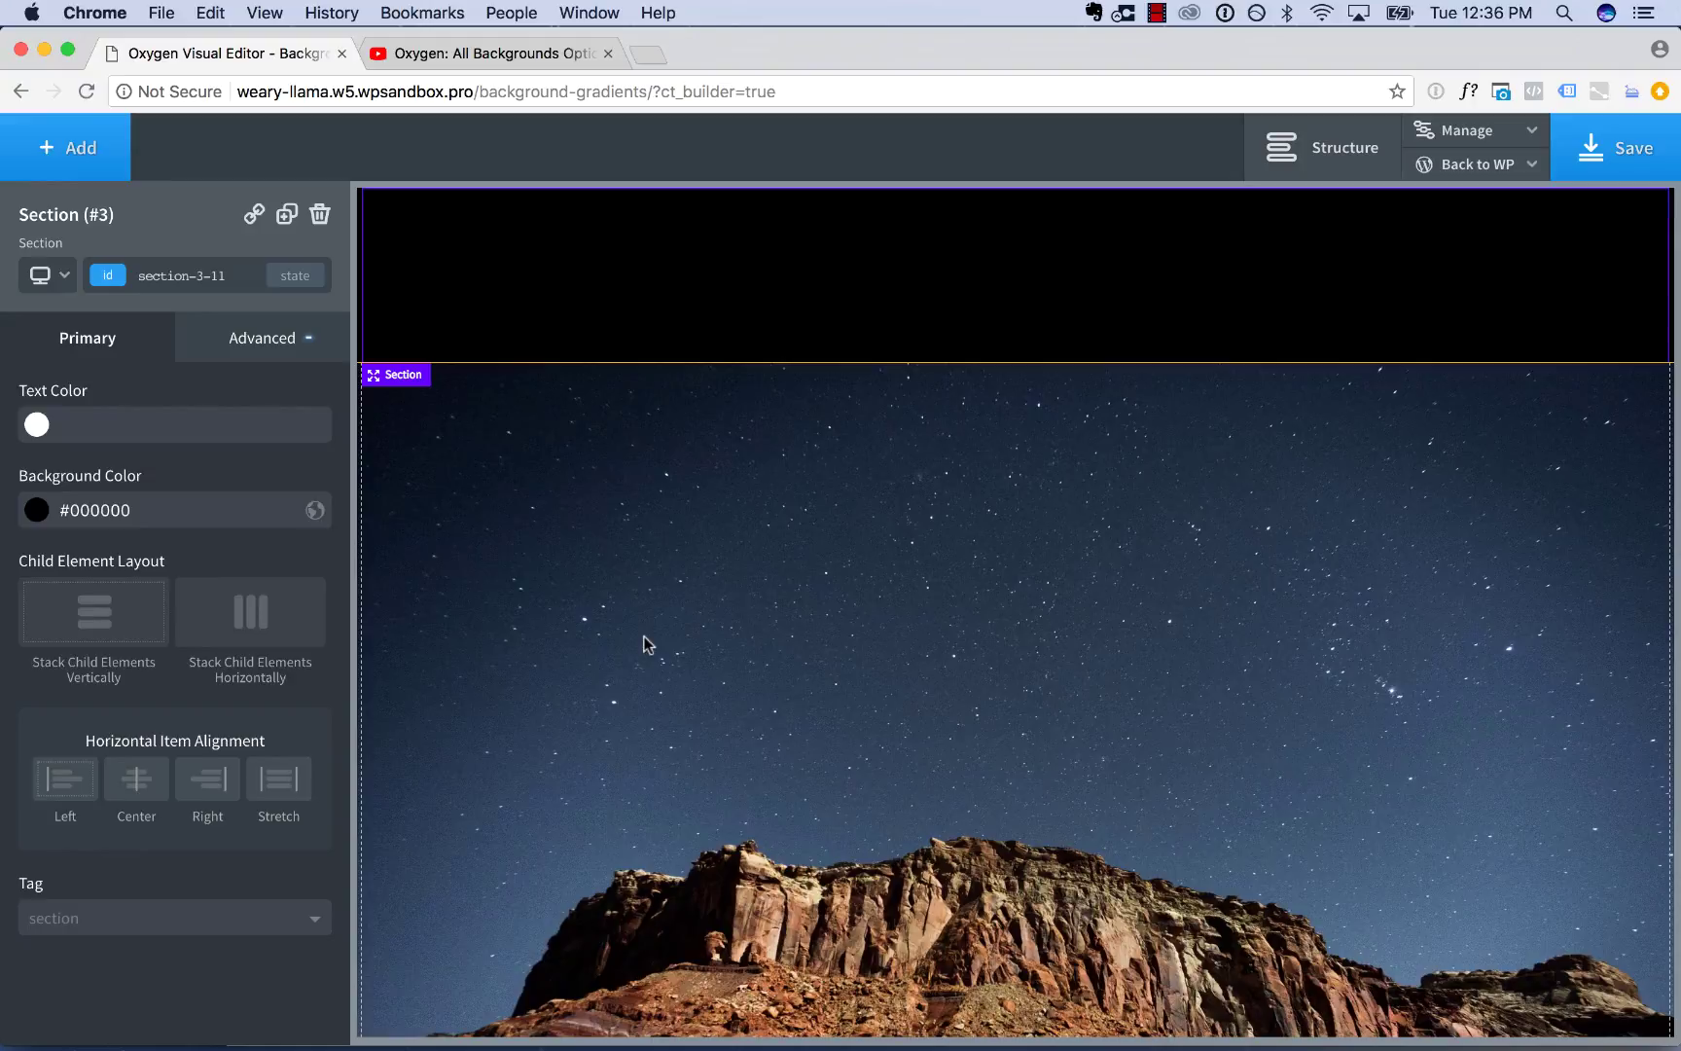
key("super+z")
key("super+z")
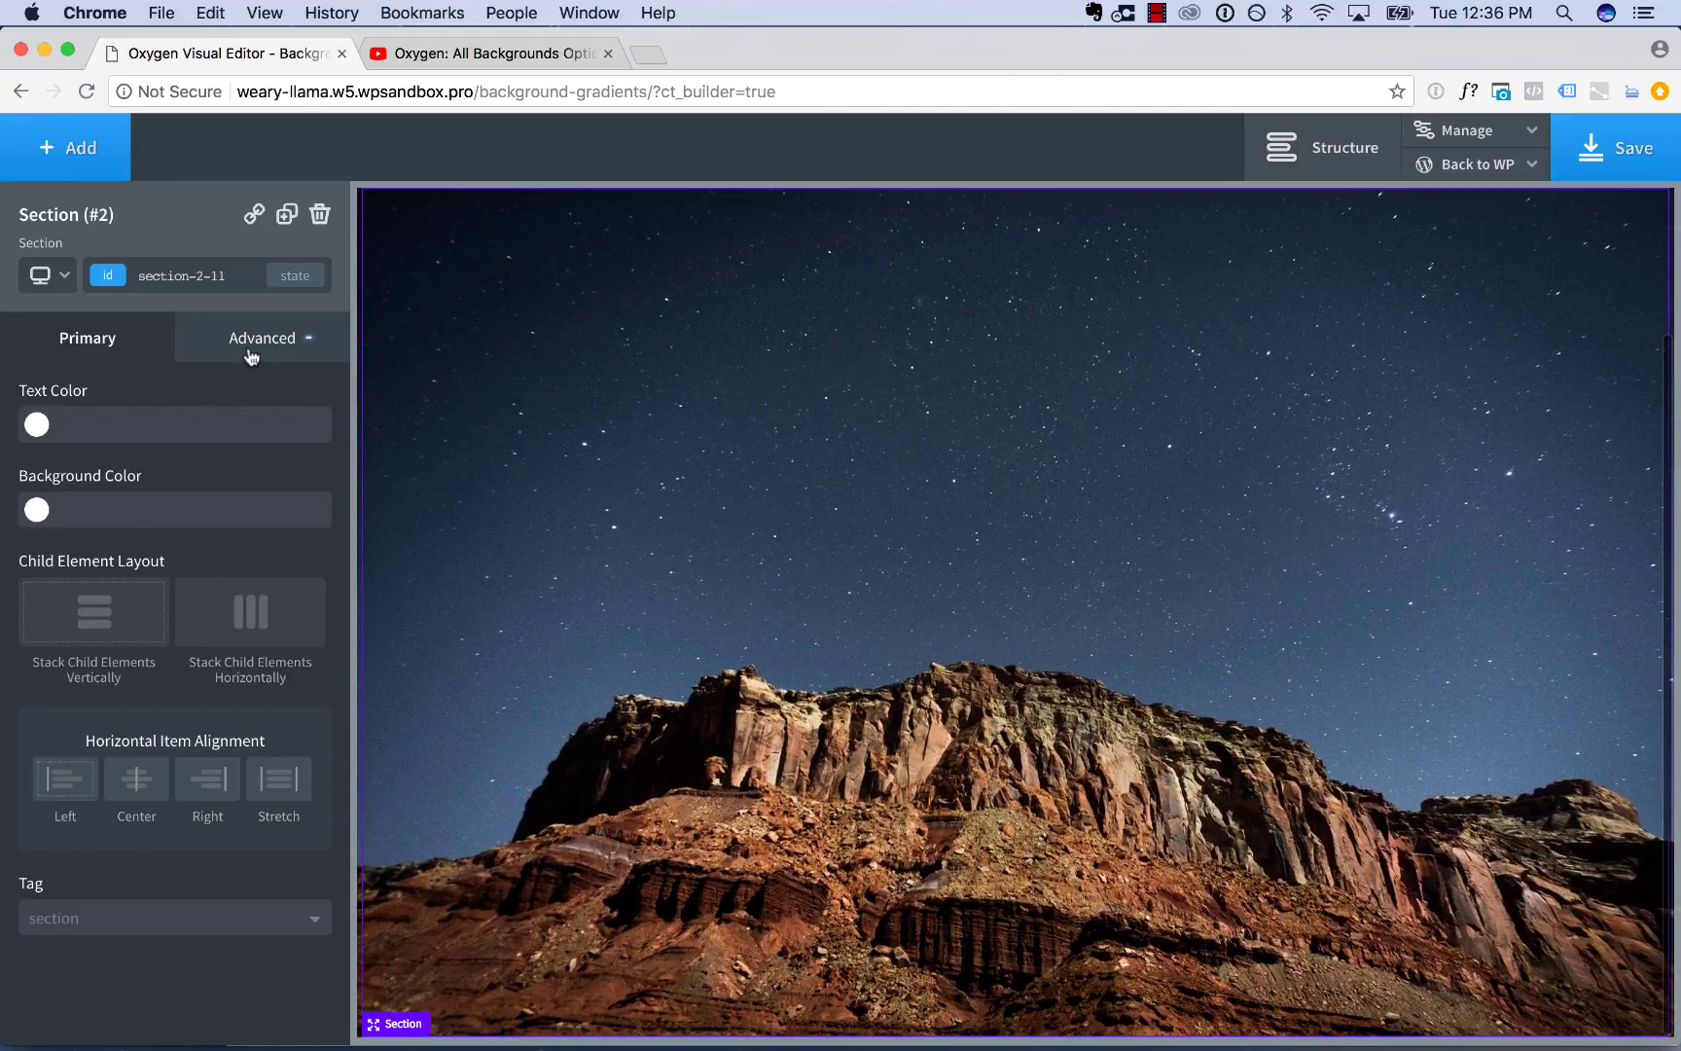
Step: Open the starry section's Gradient settings under Advanced > Background
left_click(251, 357)
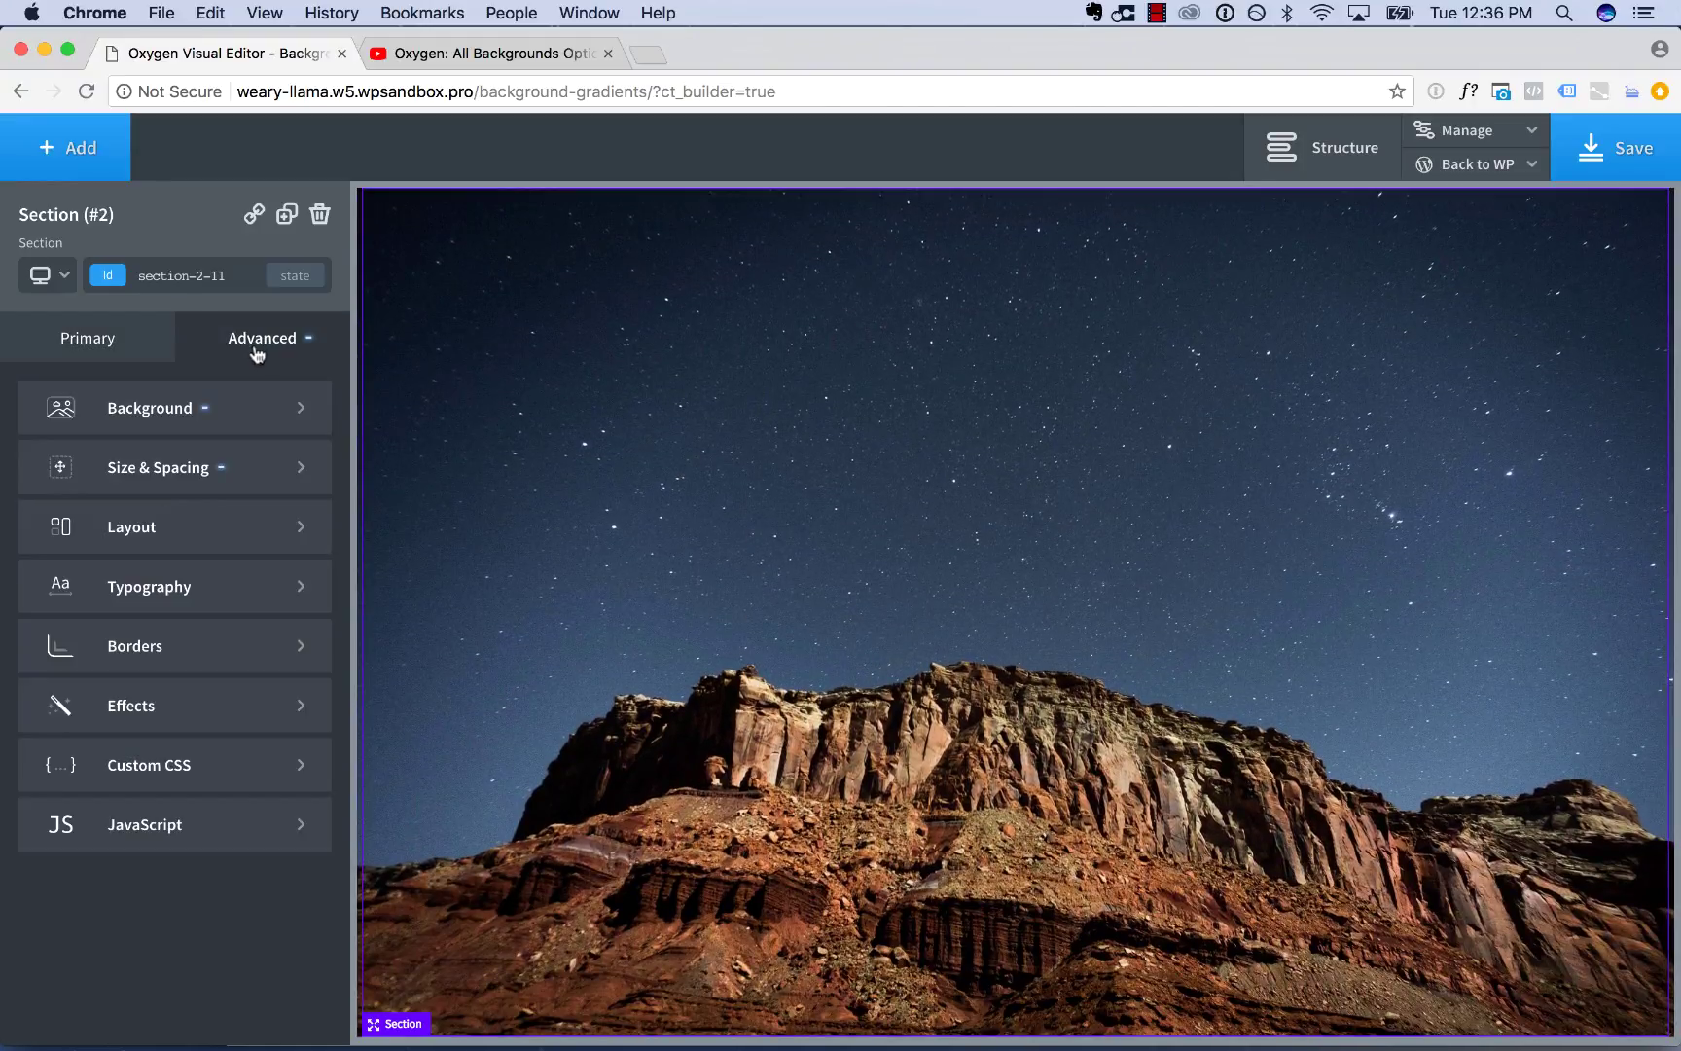
left_click(237, 411)
scroll(195, 681, "down", 5)
left_click(172, 1005)
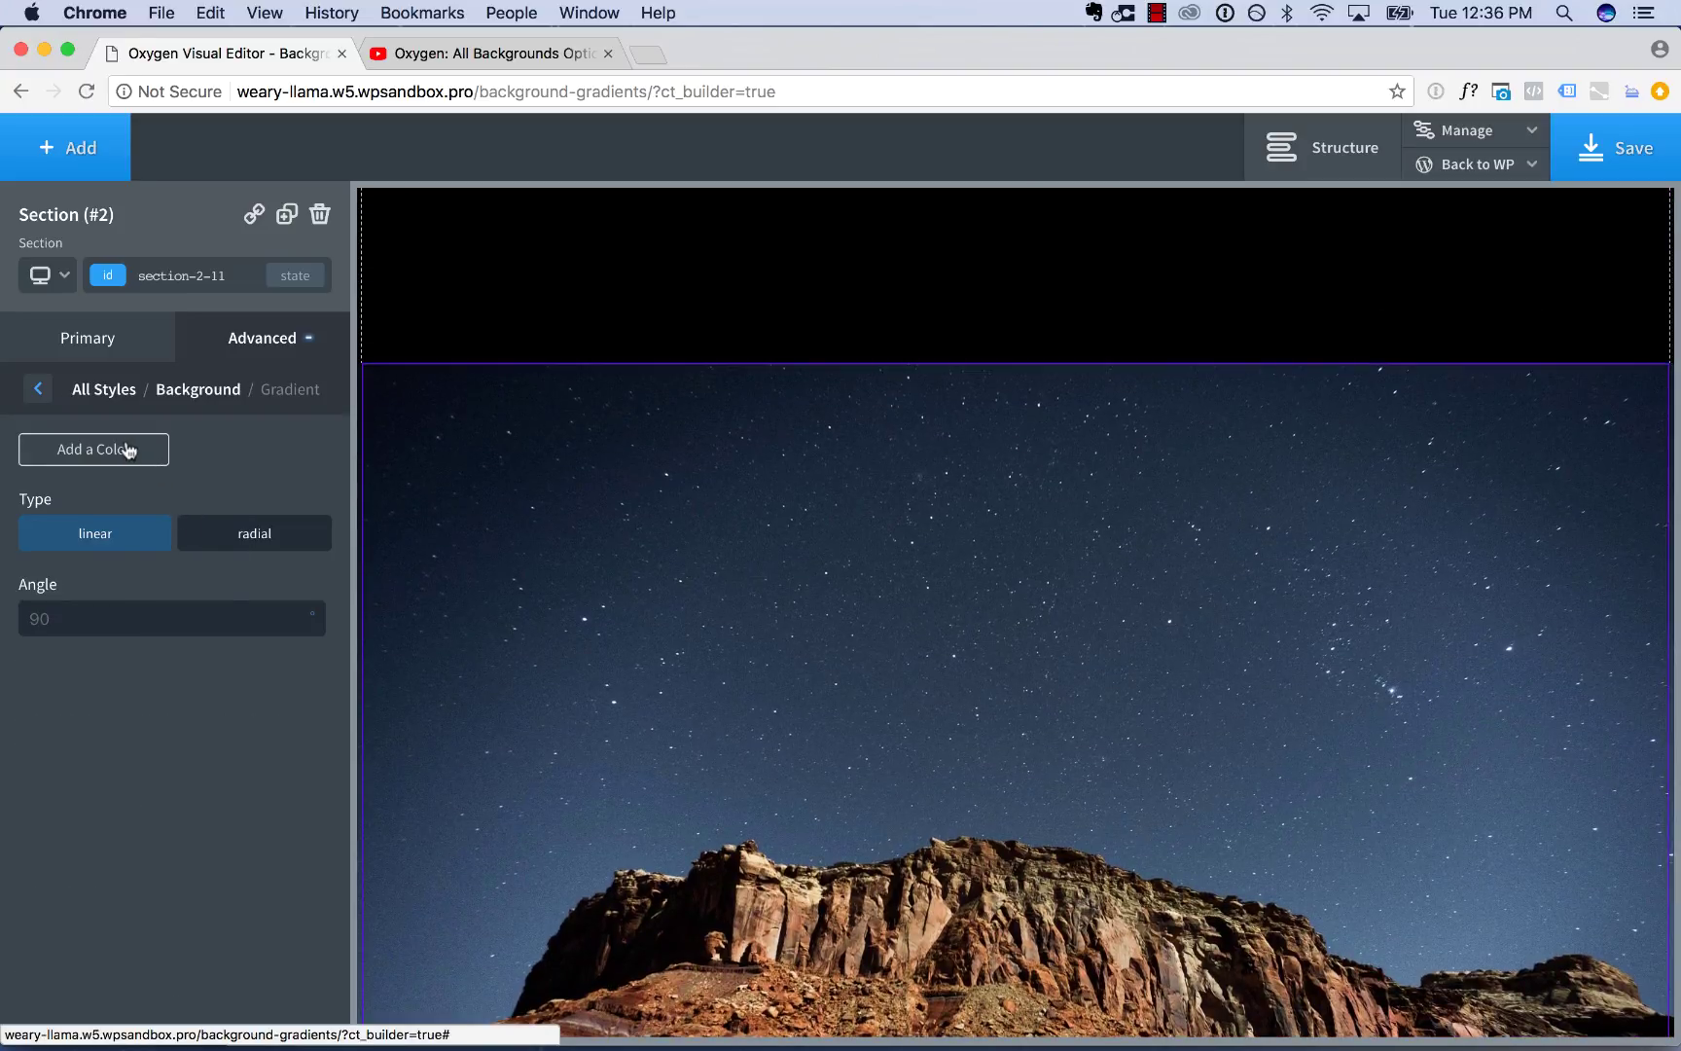
Step: Add a first gradient stop set to black #000000
left_click(127, 450)
left_click(36, 508)
left_click(100, 599)
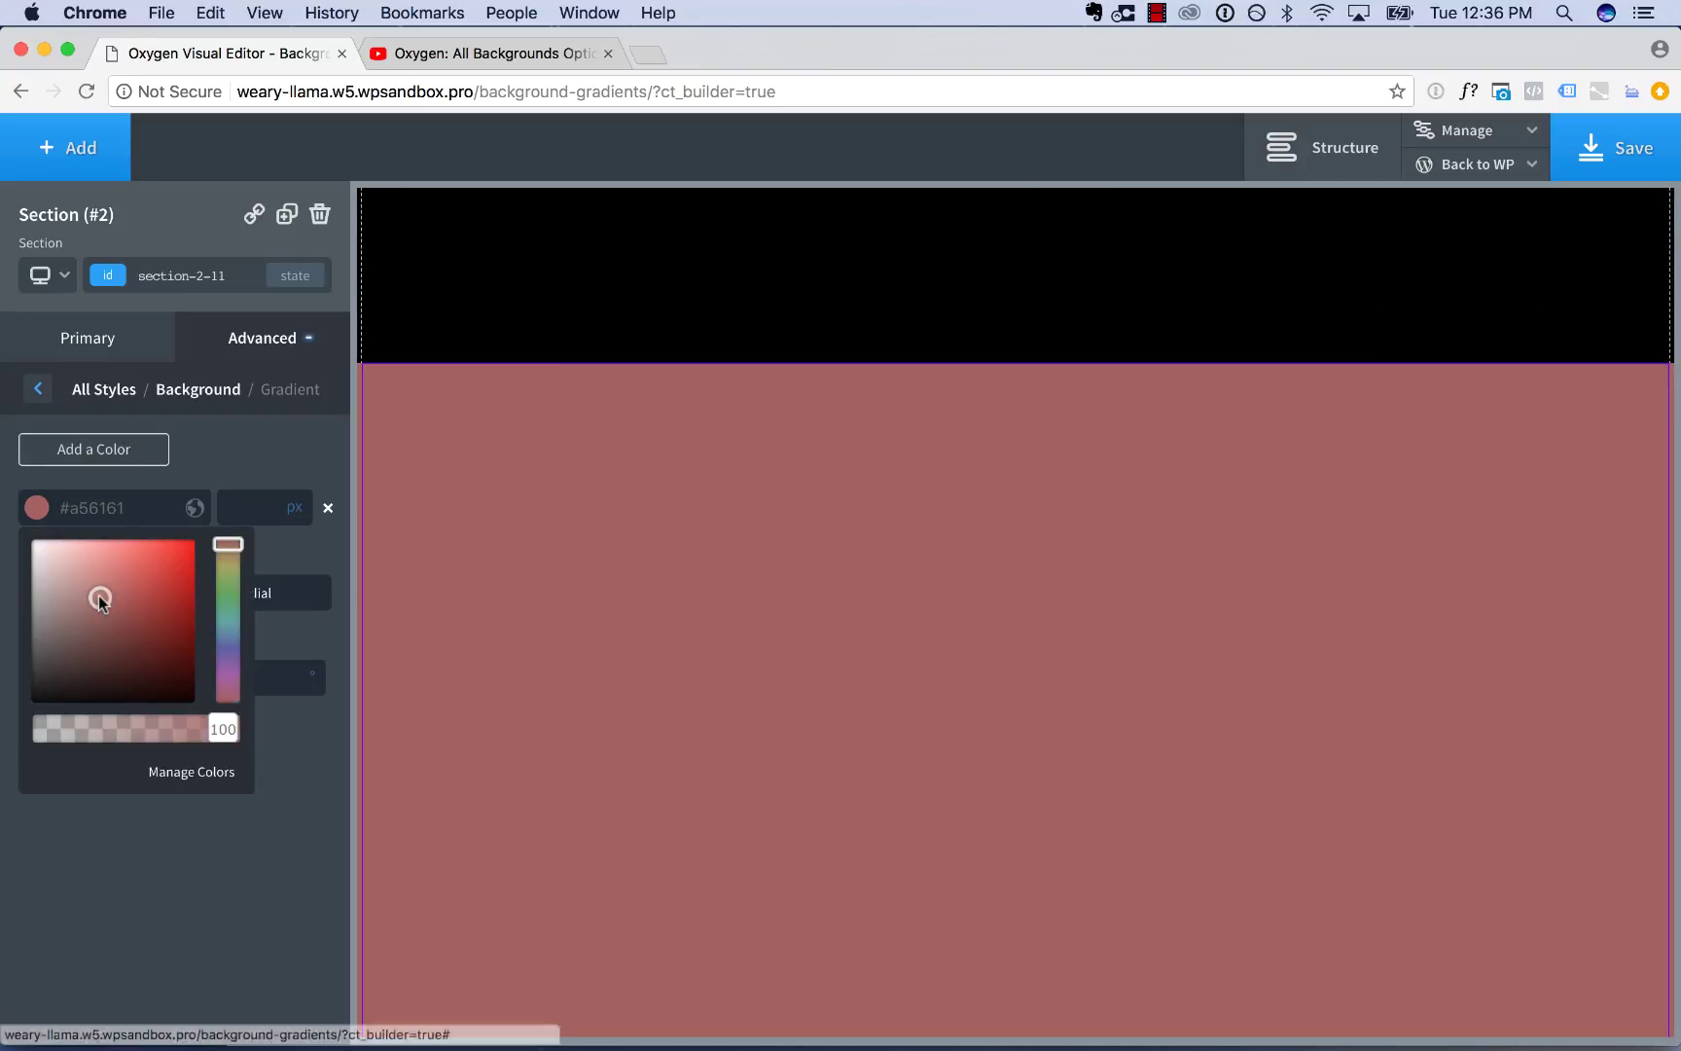
left_click_drag(100, 599, 256, 739)
left_click(293, 768)
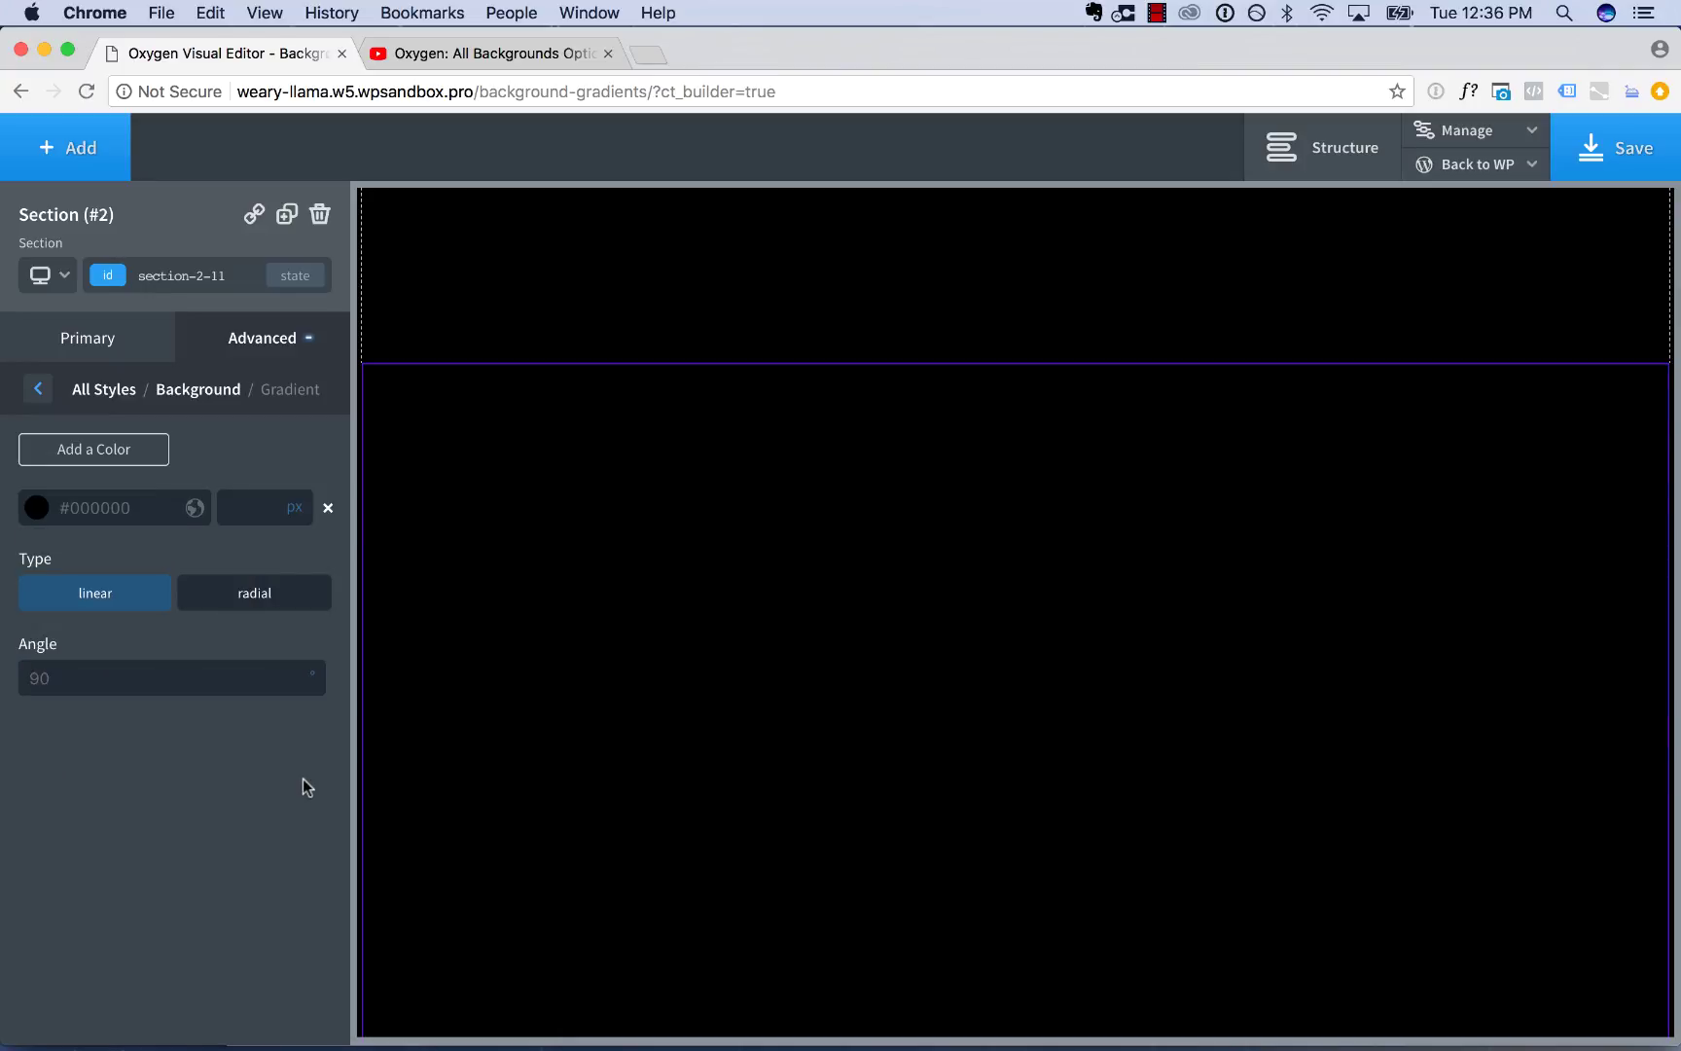
Step: Add a second stop in purple #6500ff at 70% alpha
left_click(125, 458)
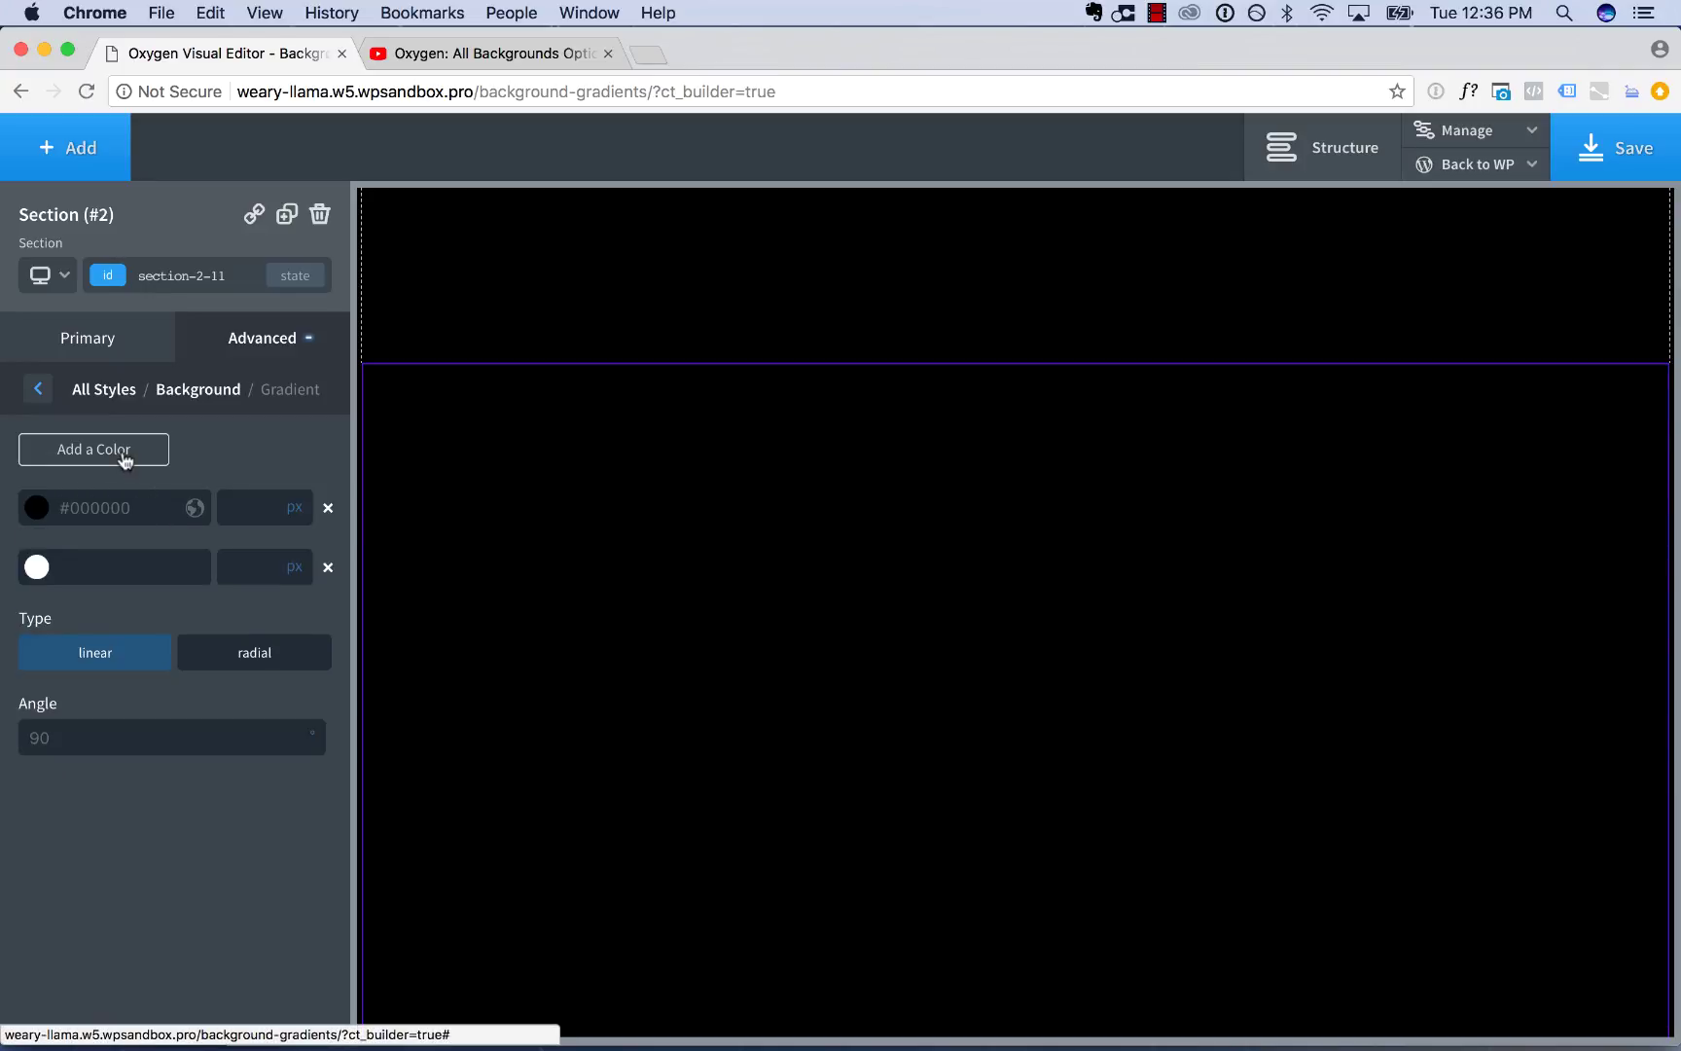
left_click(38, 568)
left_click(161, 668)
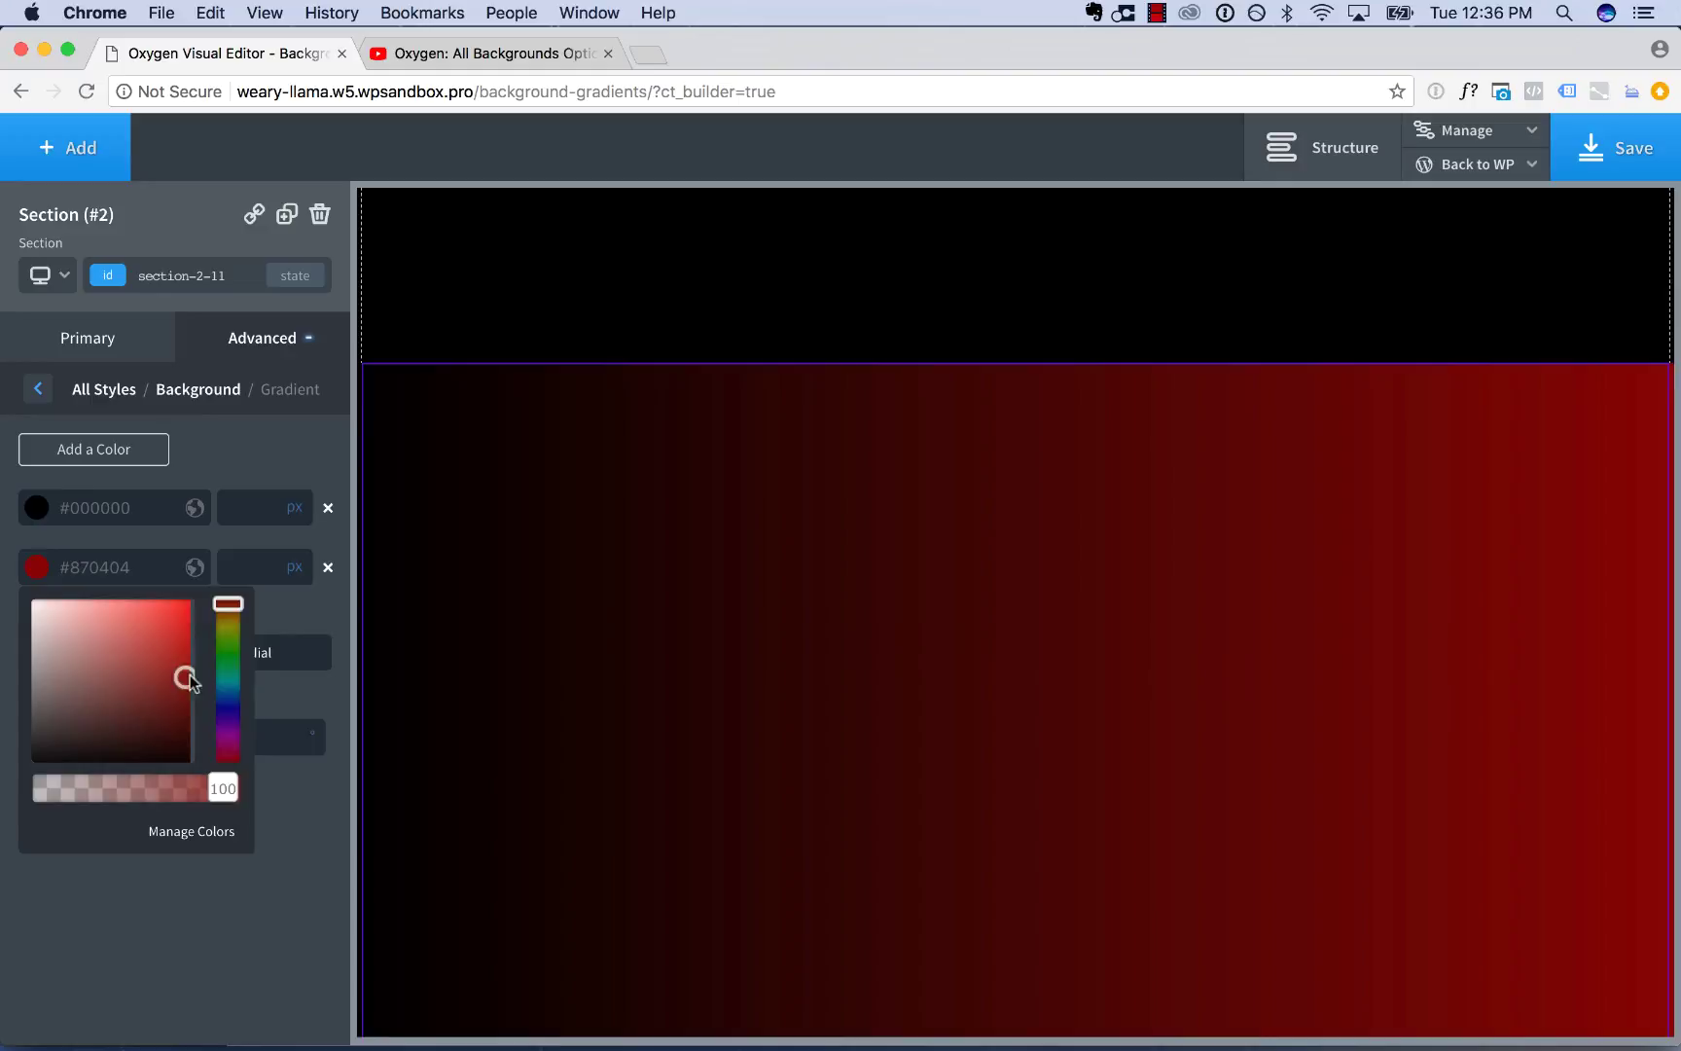
left_click_drag(180, 675, 193, 599)
left_click(38, 574)
left_click(228, 668)
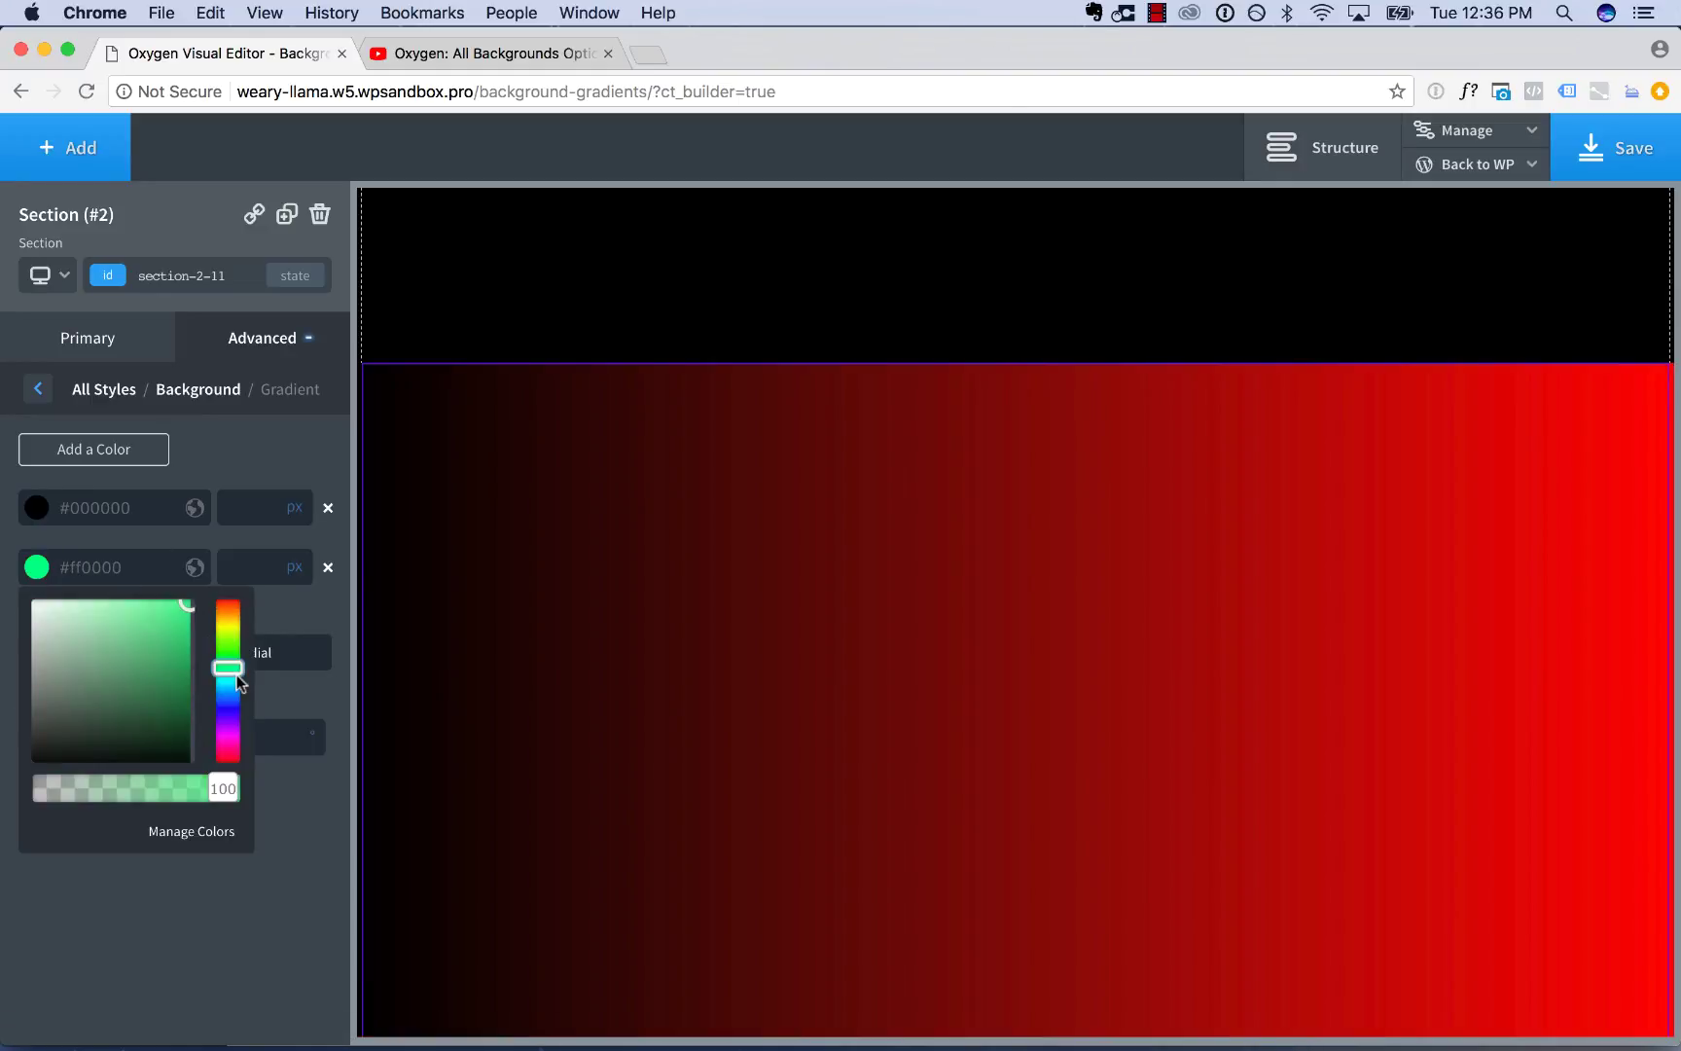
left_click(233, 722)
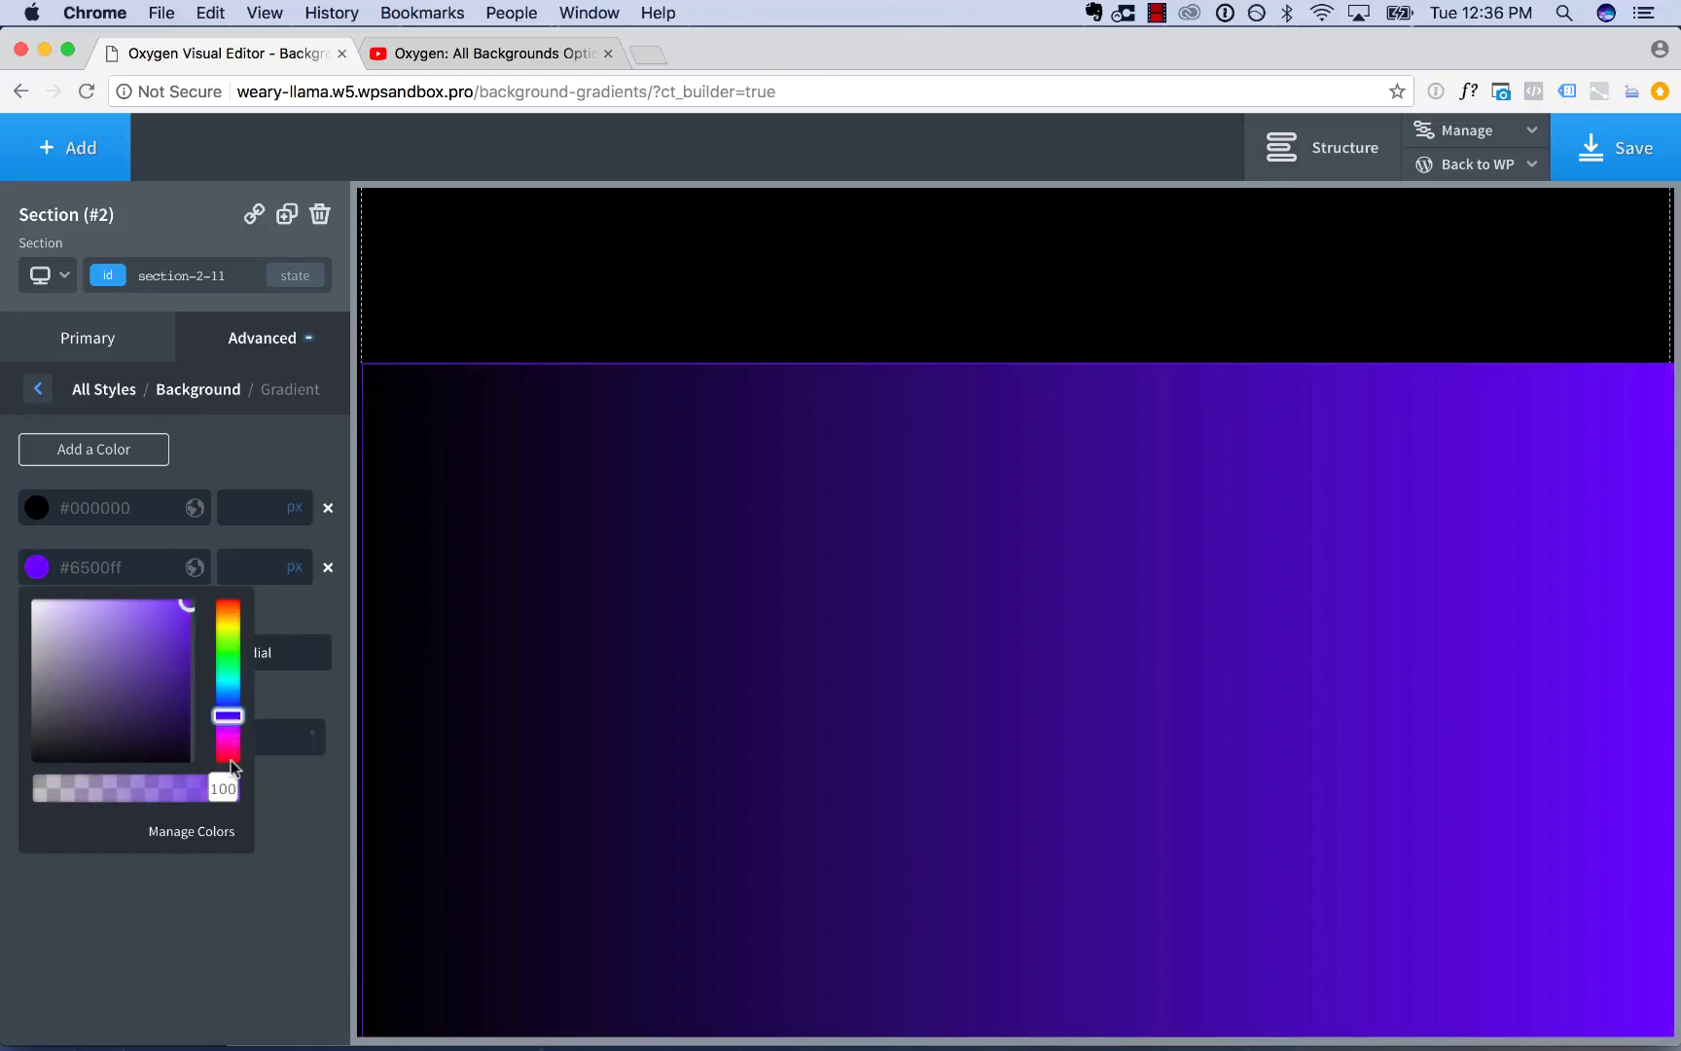
left_click_drag(222, 789, 151, 790)
left_click(128, 882)
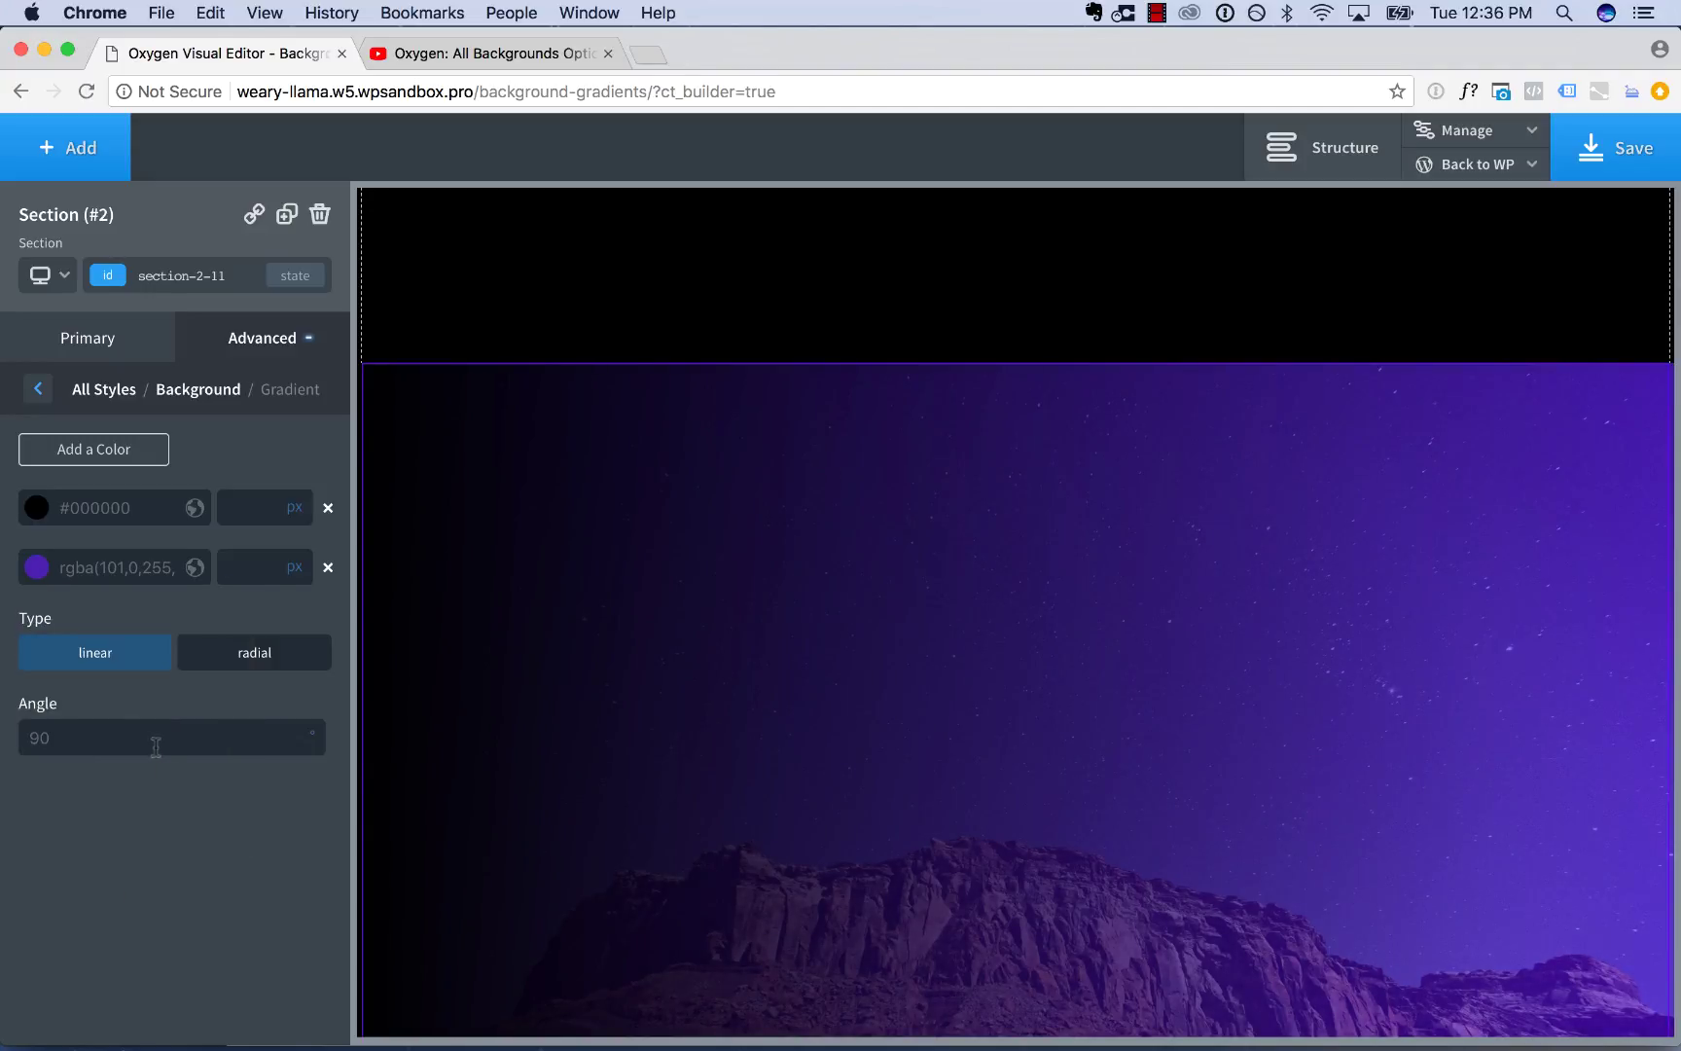
Step: Set the gradient angle to 180 and check its blend with the black section above
left_click(149, 740)
type("180")
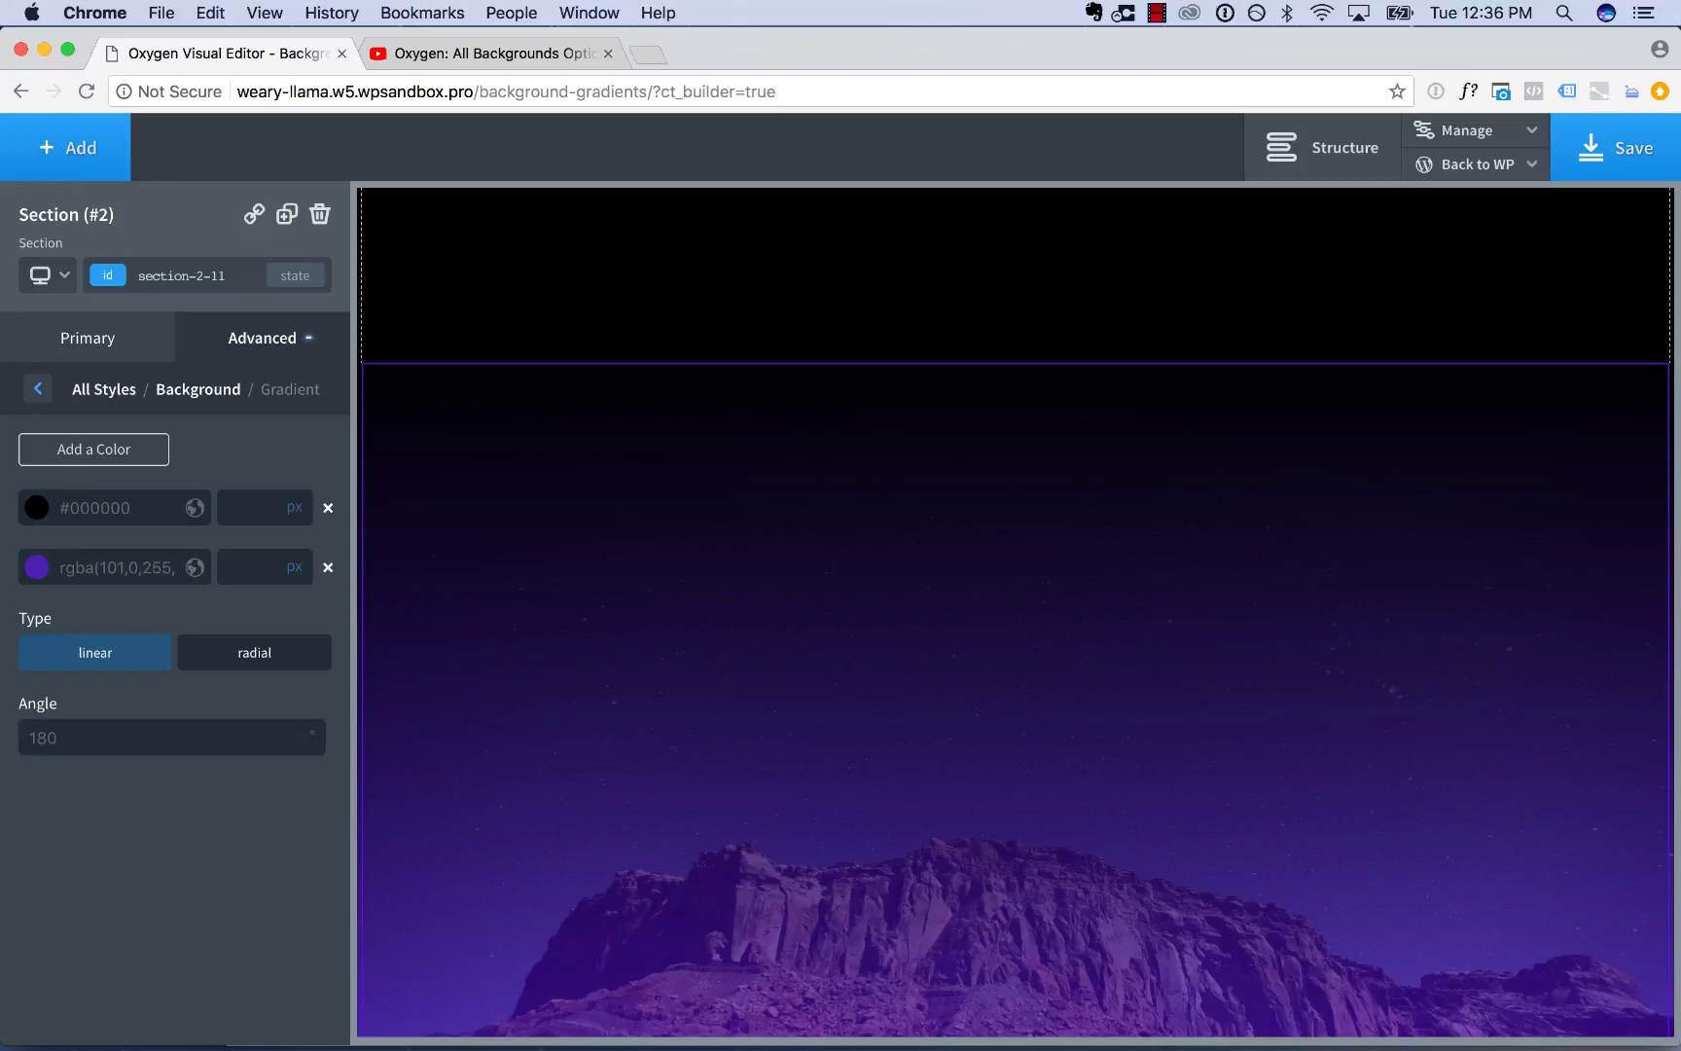
left_click(668, 350)
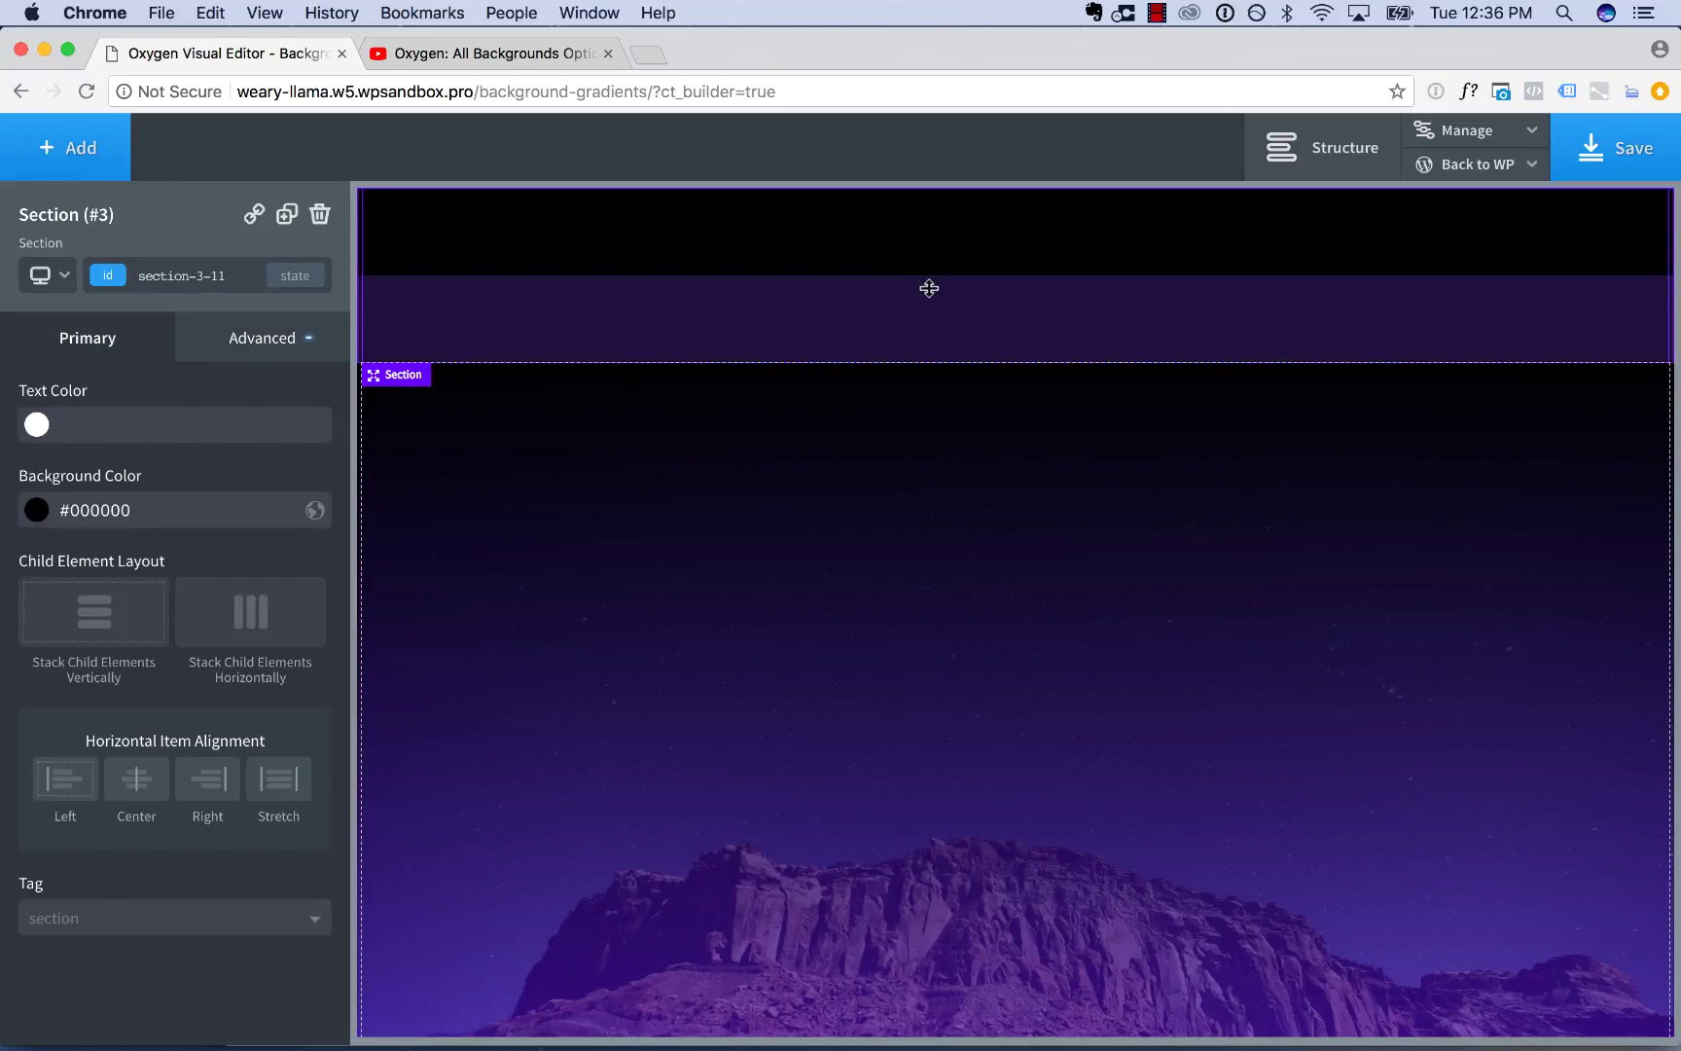
scroll(932, 446, "down", 2)
scroll(932, 445, "up", 2)
scroll(932, 446, "down", 2)
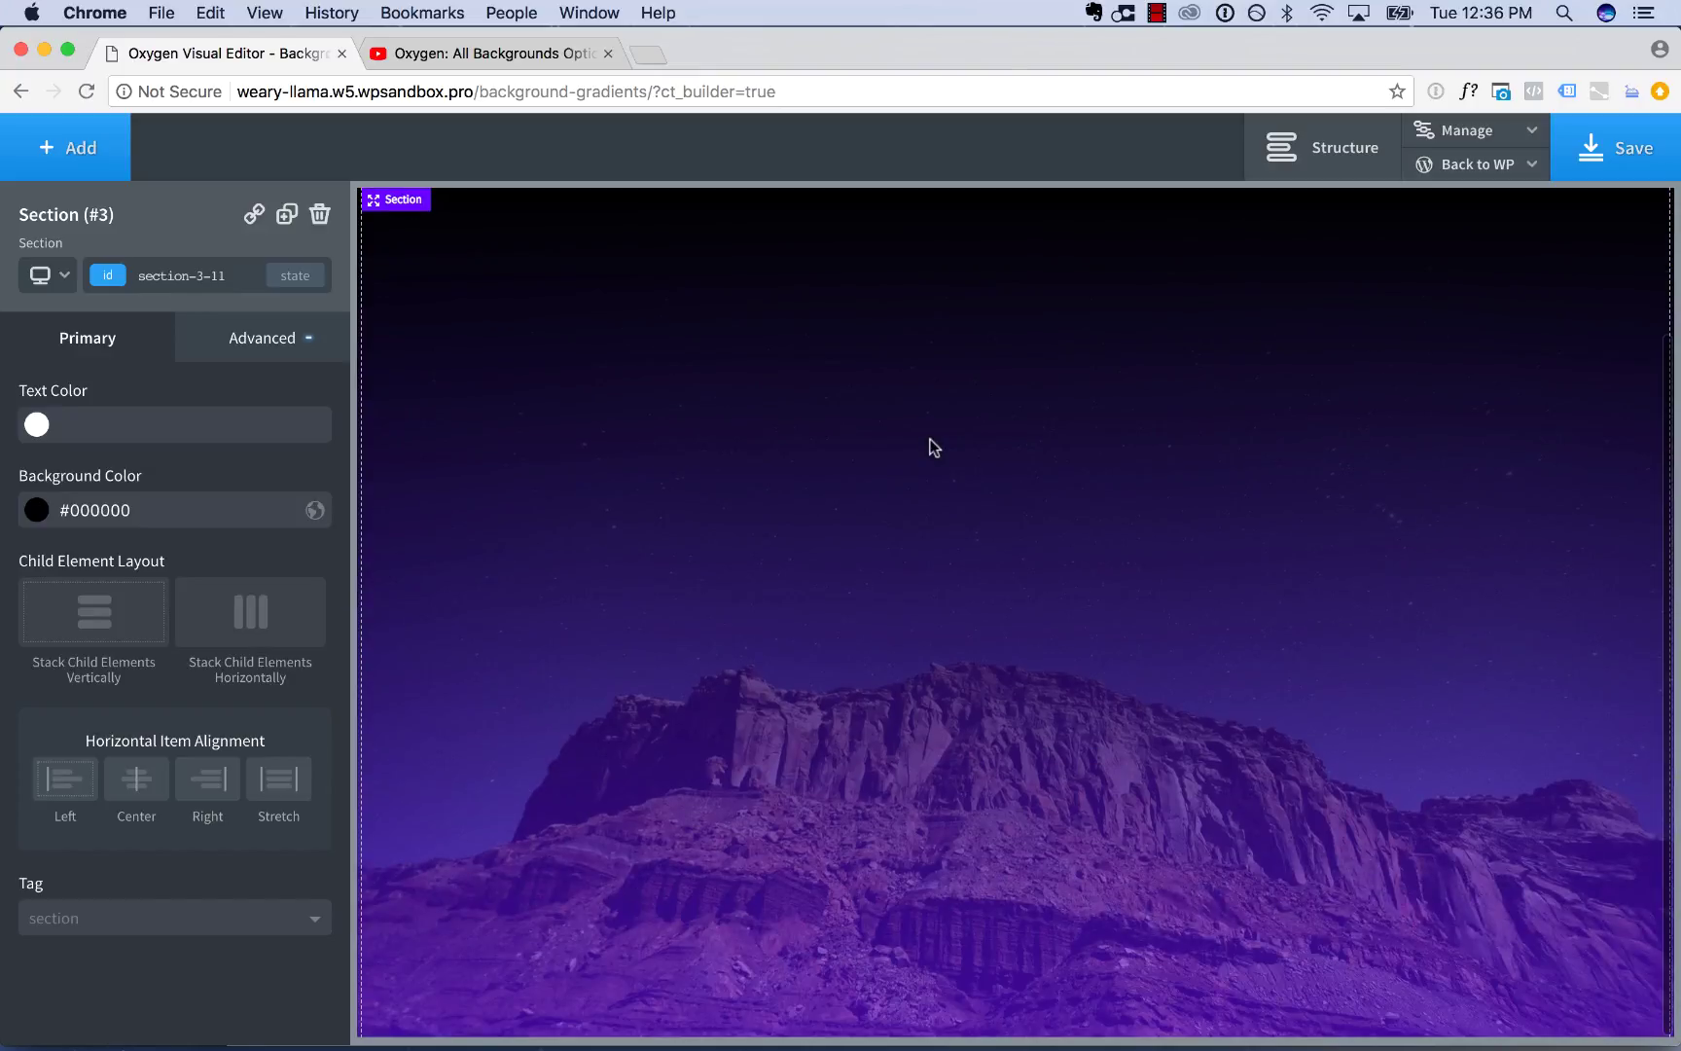
scroll(932, 445, "up", 2)
scroll(931, 447, "down", 2)
scroll(934, 533, "up", 2)
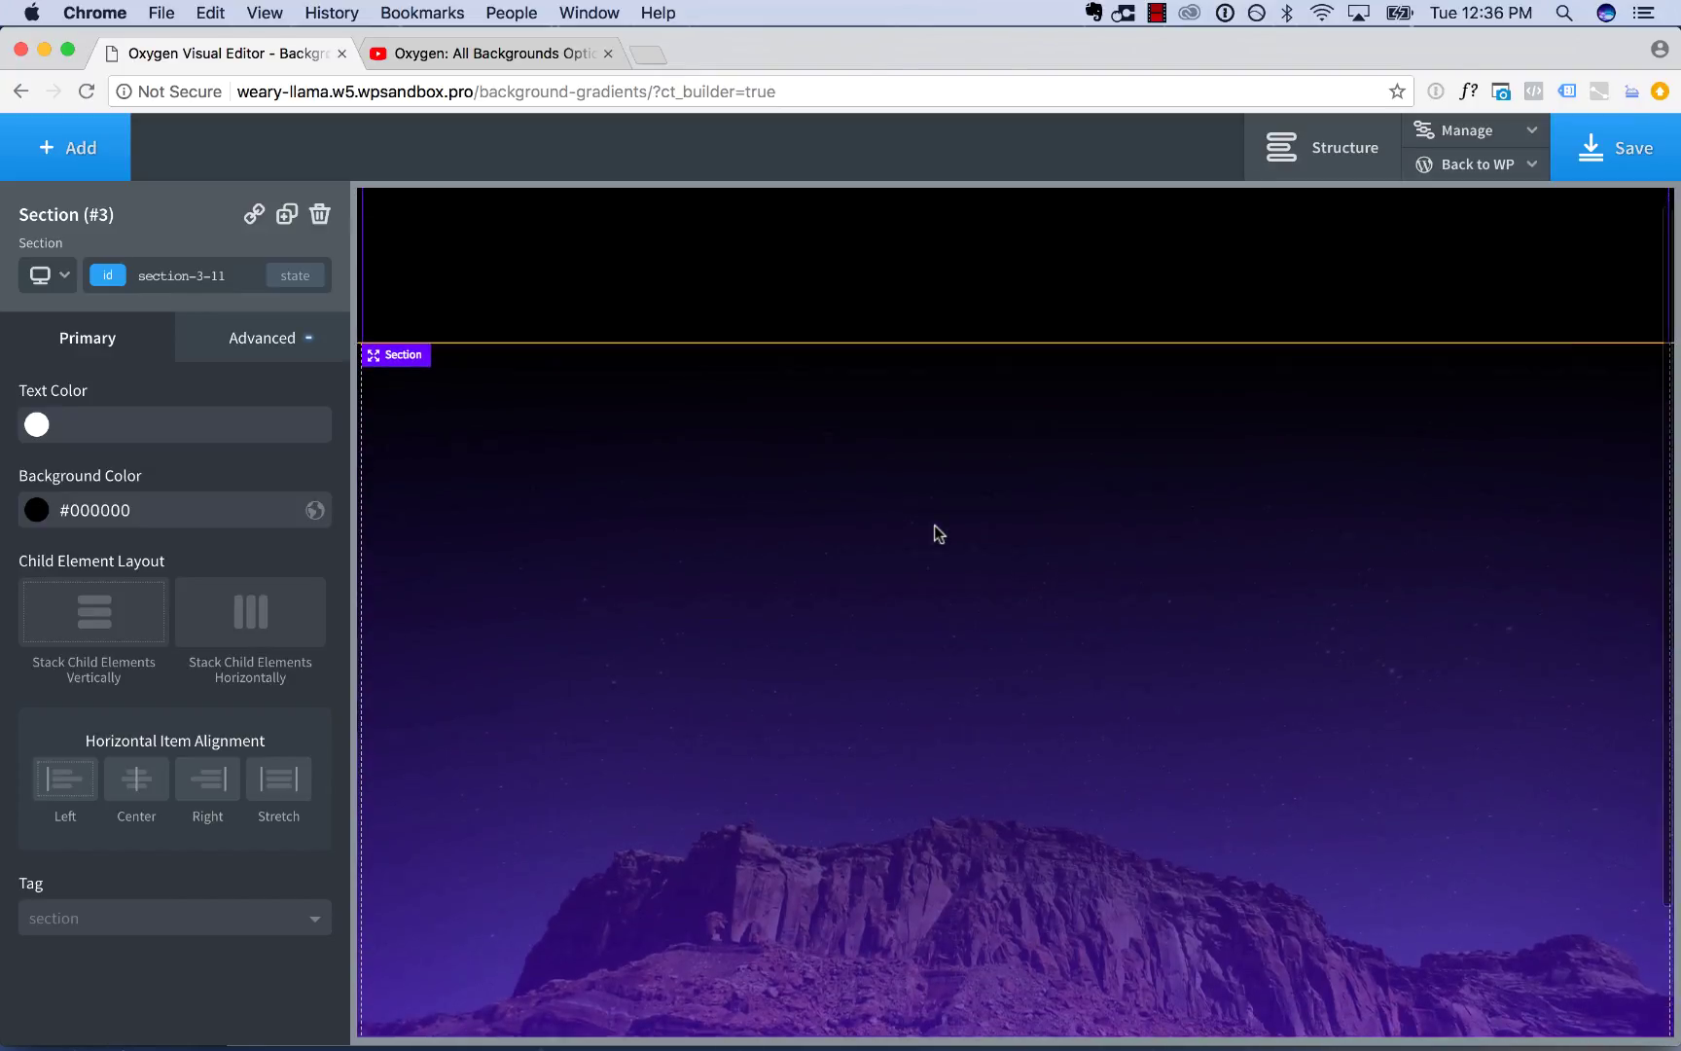
scroll(934, 533, "down", 2)
scroll(936, 532, "up", 2)
scroll(936, 532, "down", 2)
scroll(936, 532, "up", 2)
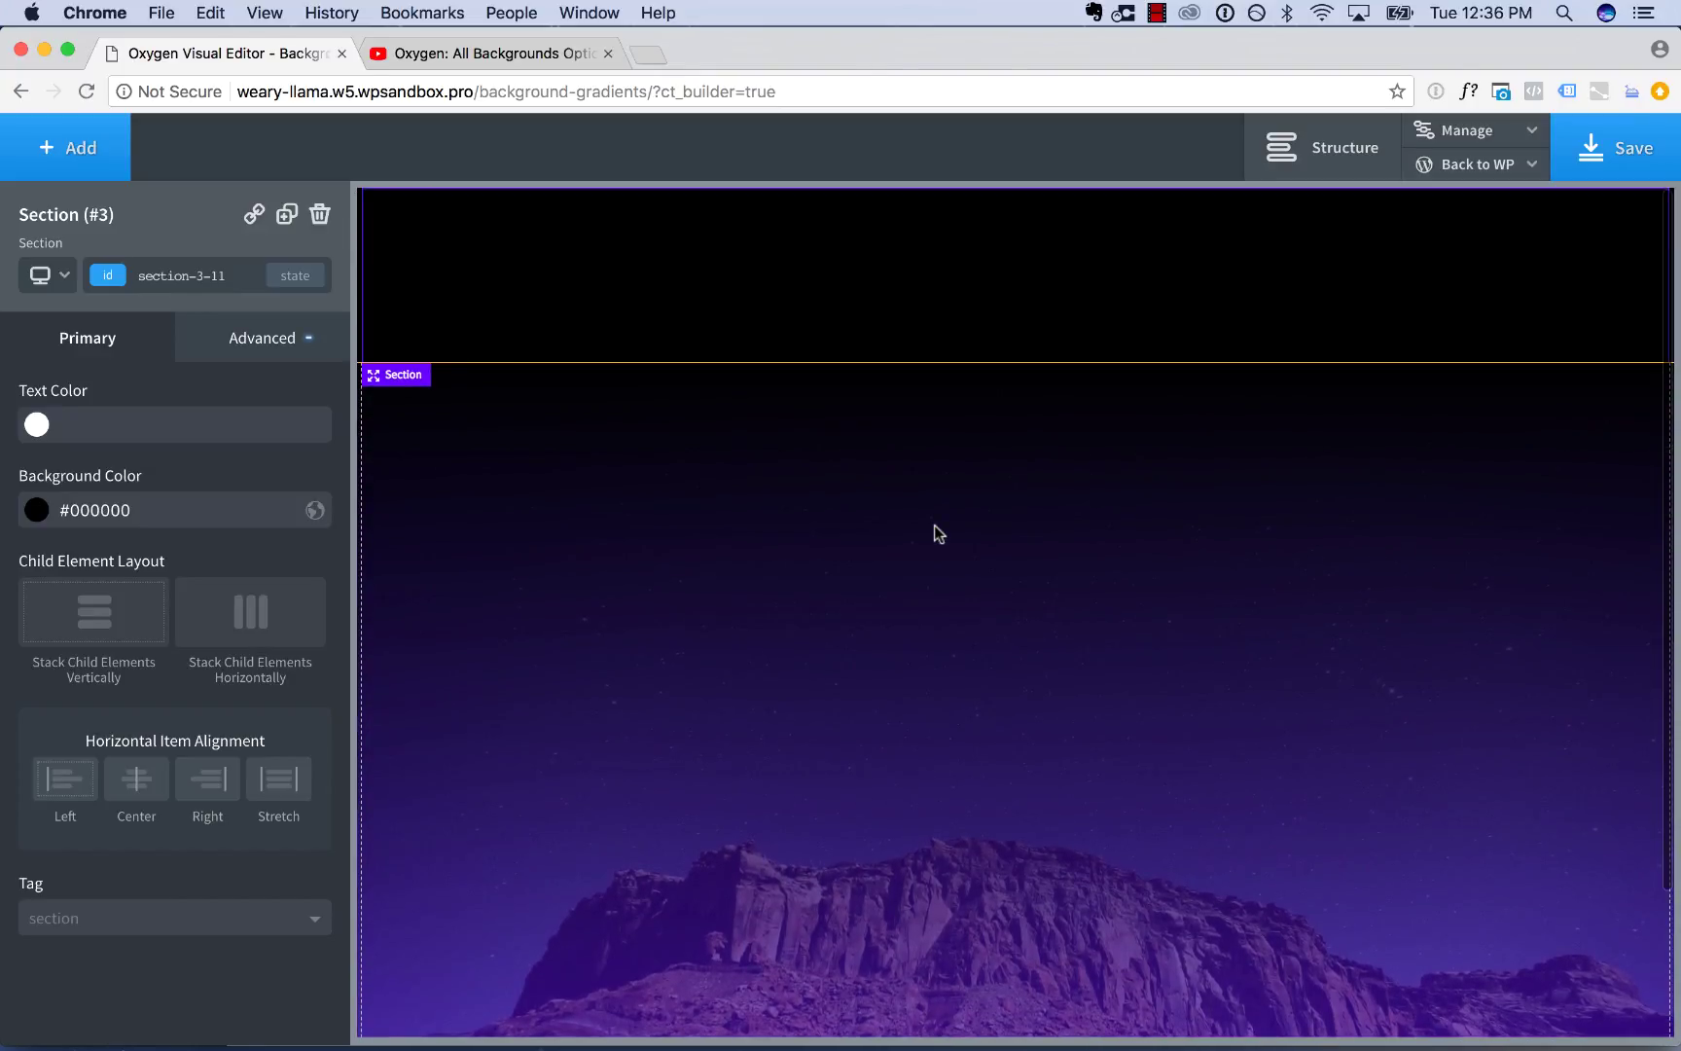
scroll(929, 603, "down", 2)
Step: Select the starry section and reopen its background Gradient settings
left_click(920, 548)
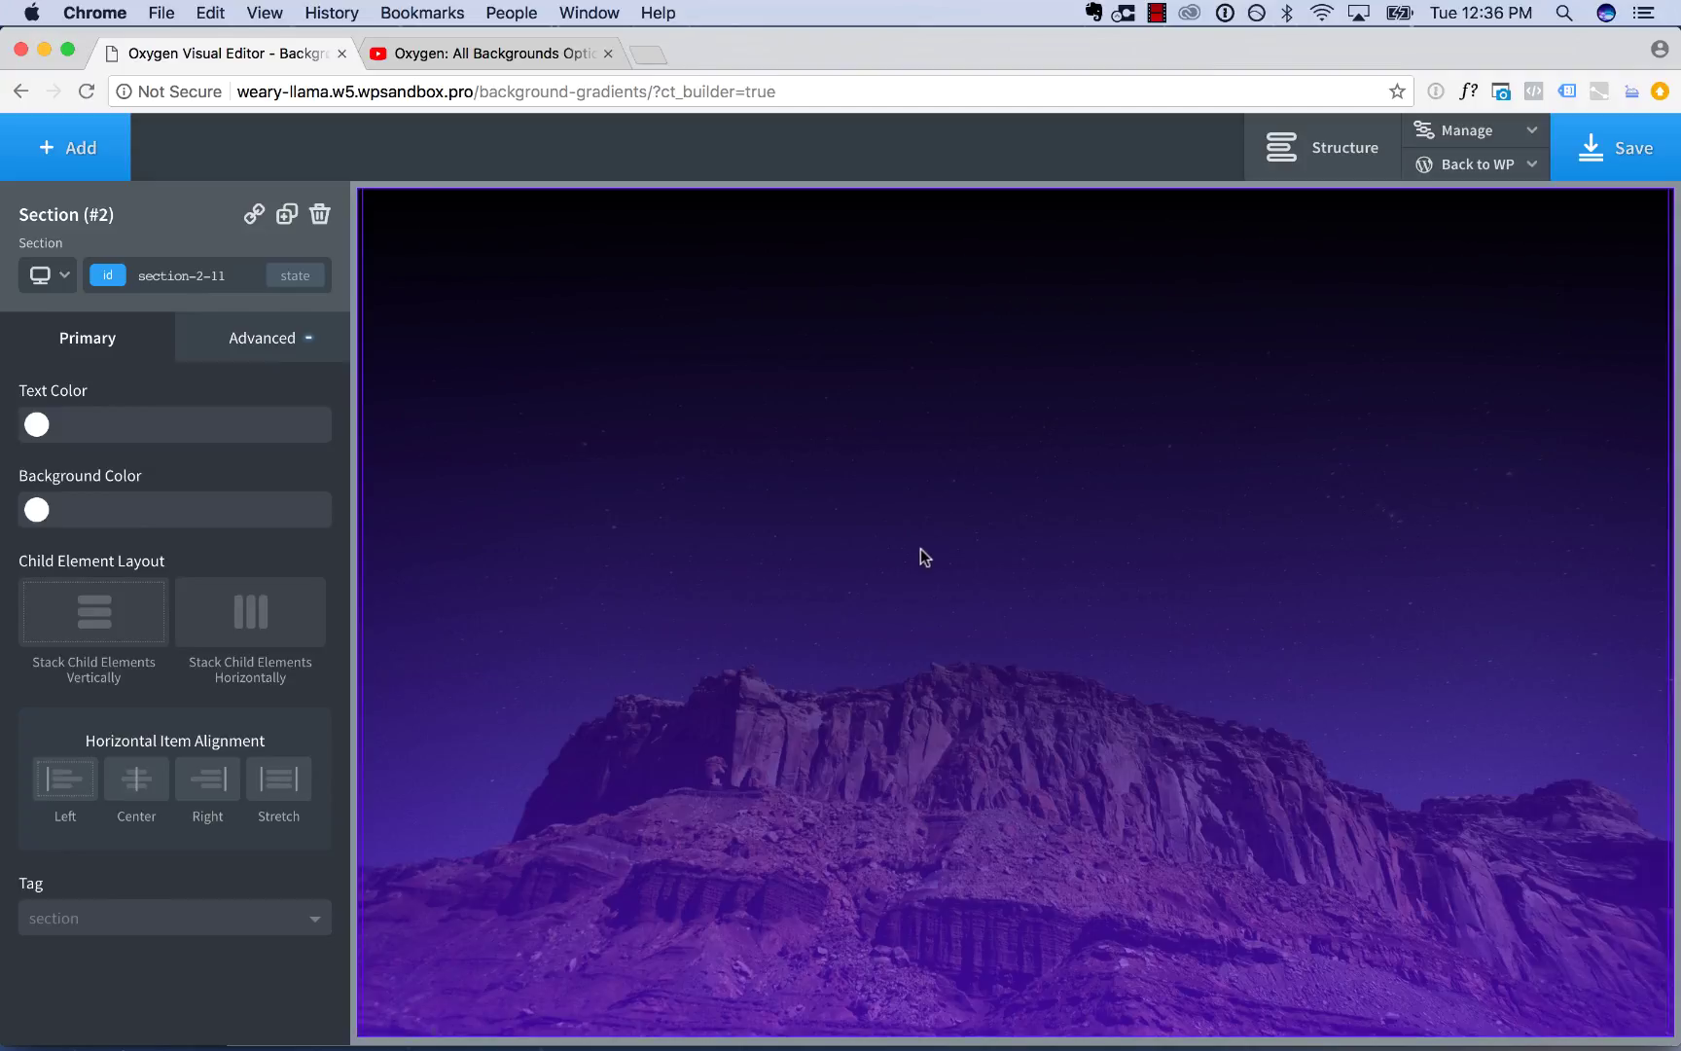
left_click(294, 360)
left_click(251, 401)
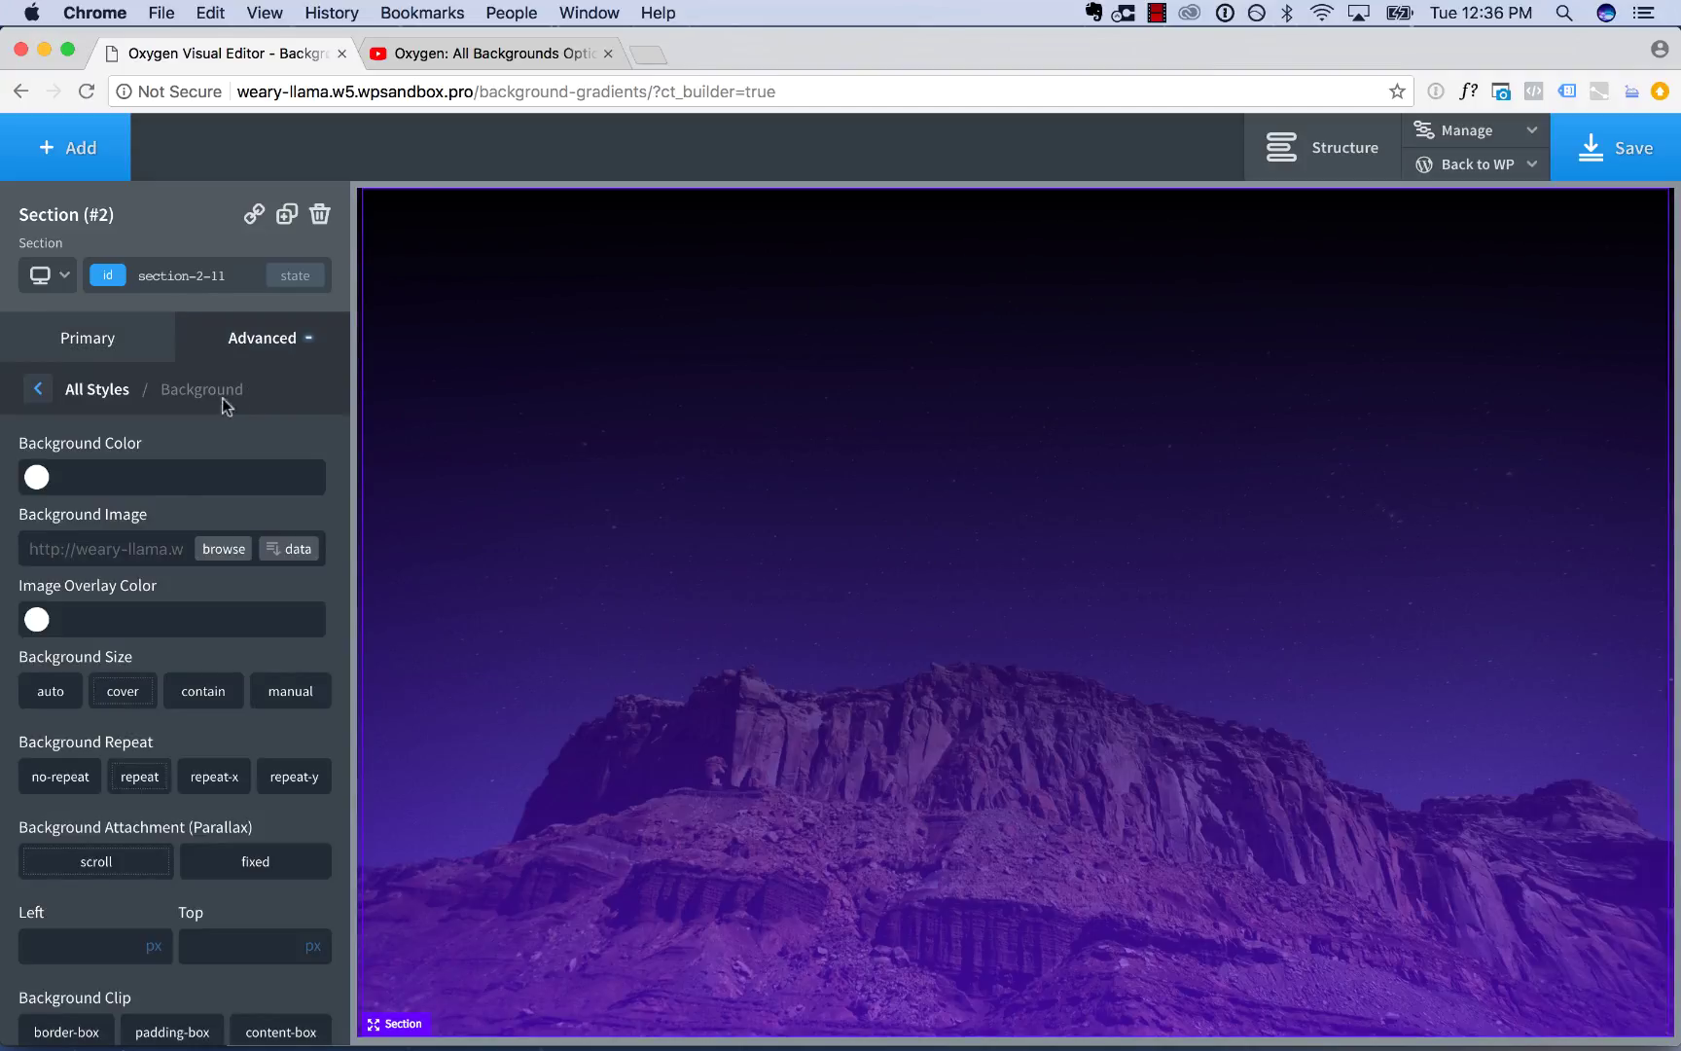
scroll(192, 678, "down", 4)
left_click(180, 1006)
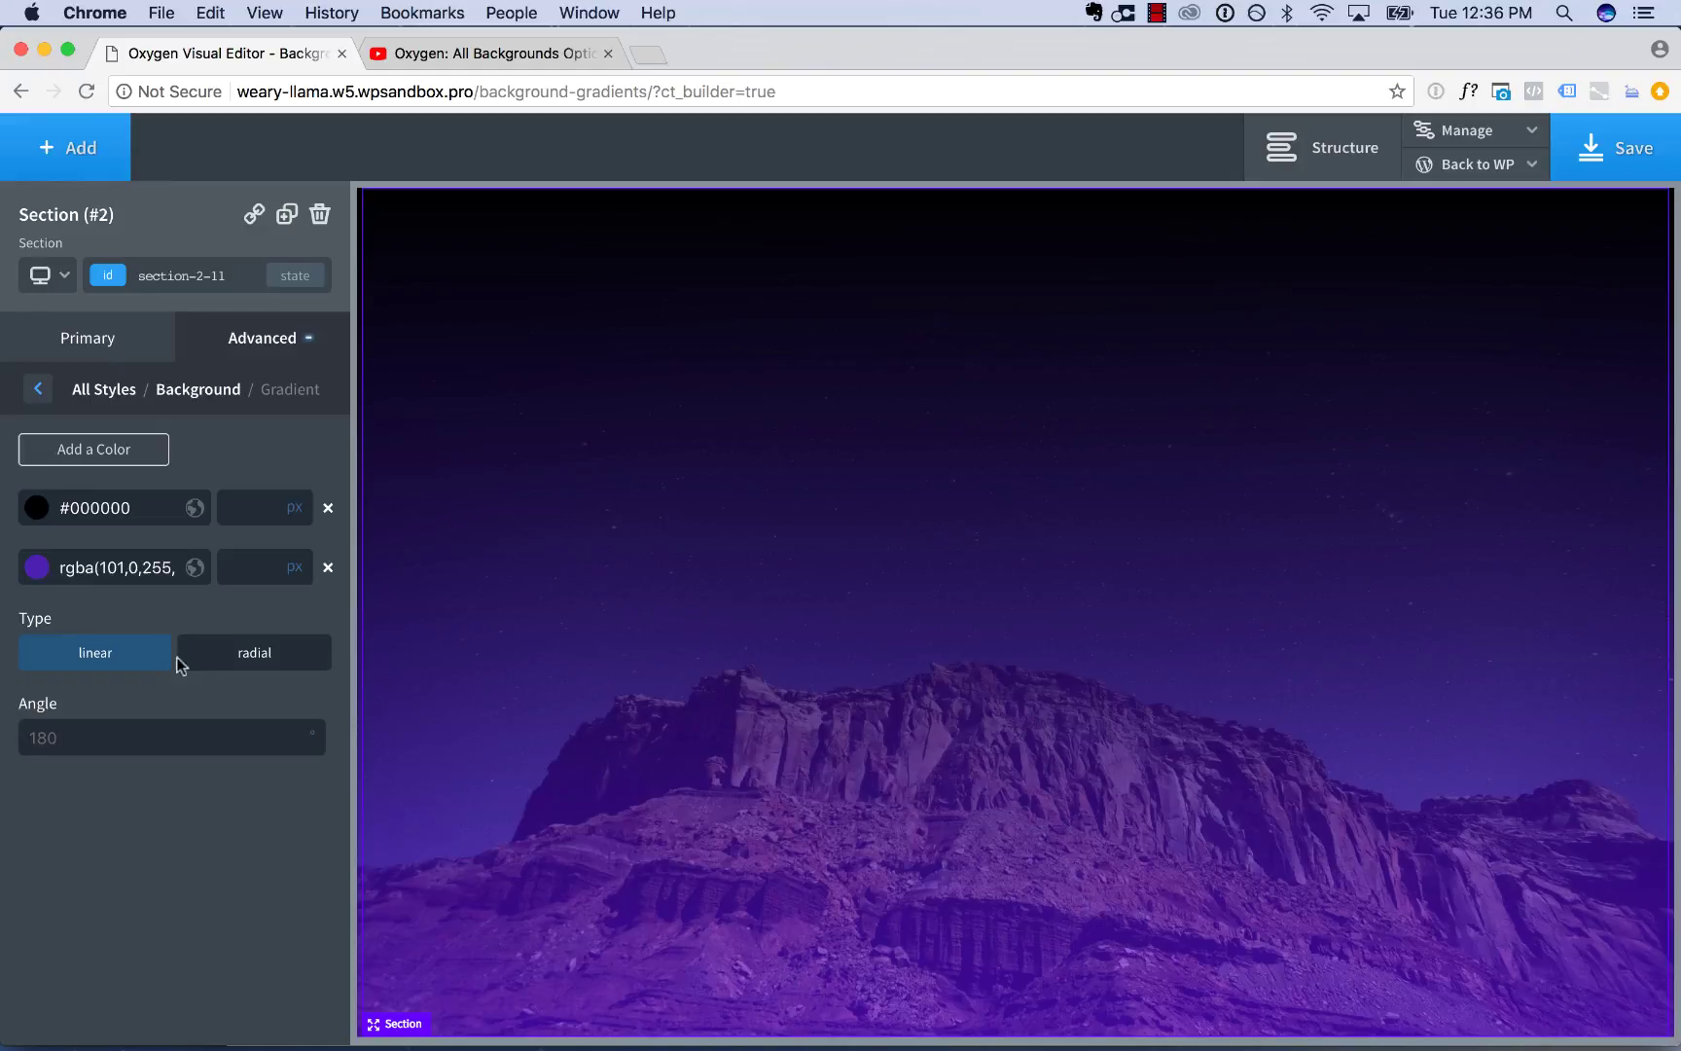
Step: Add a third stop from the copied rgba value, made fully opaque #6500ff
triple_click(105, 569)
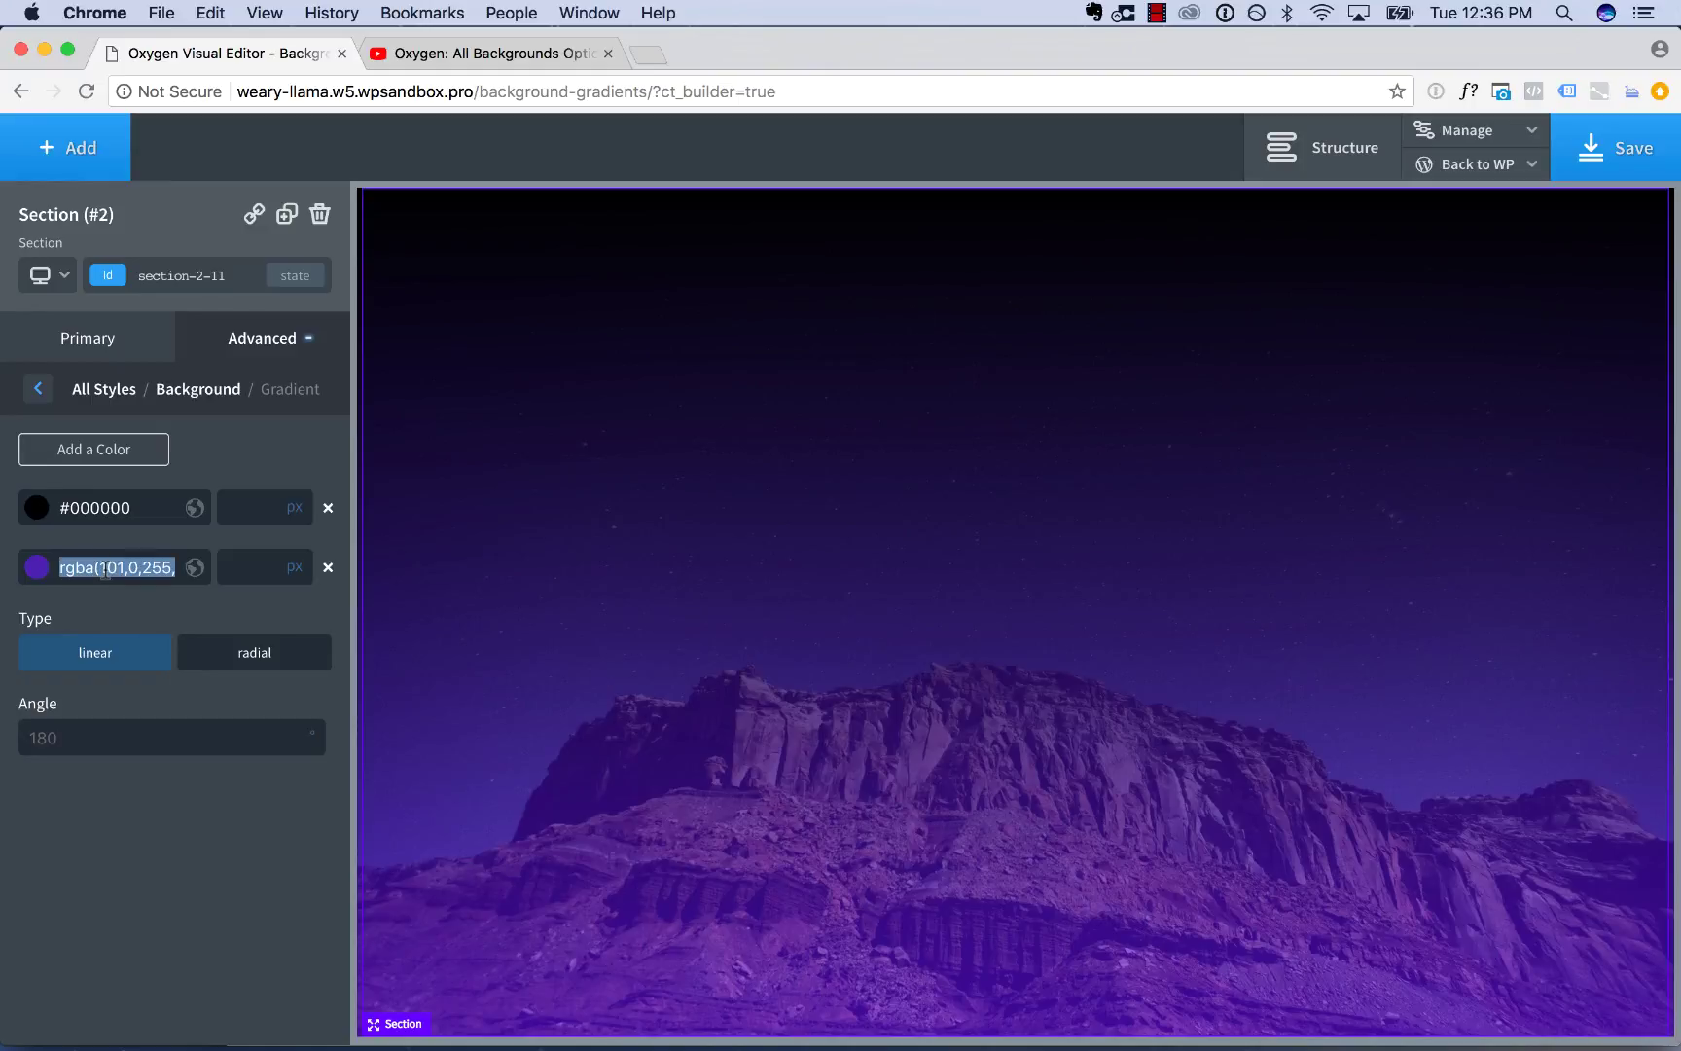
left_click(131, 450)
left_click(114, 624)
type("rgba(101,0,255,0.61)")
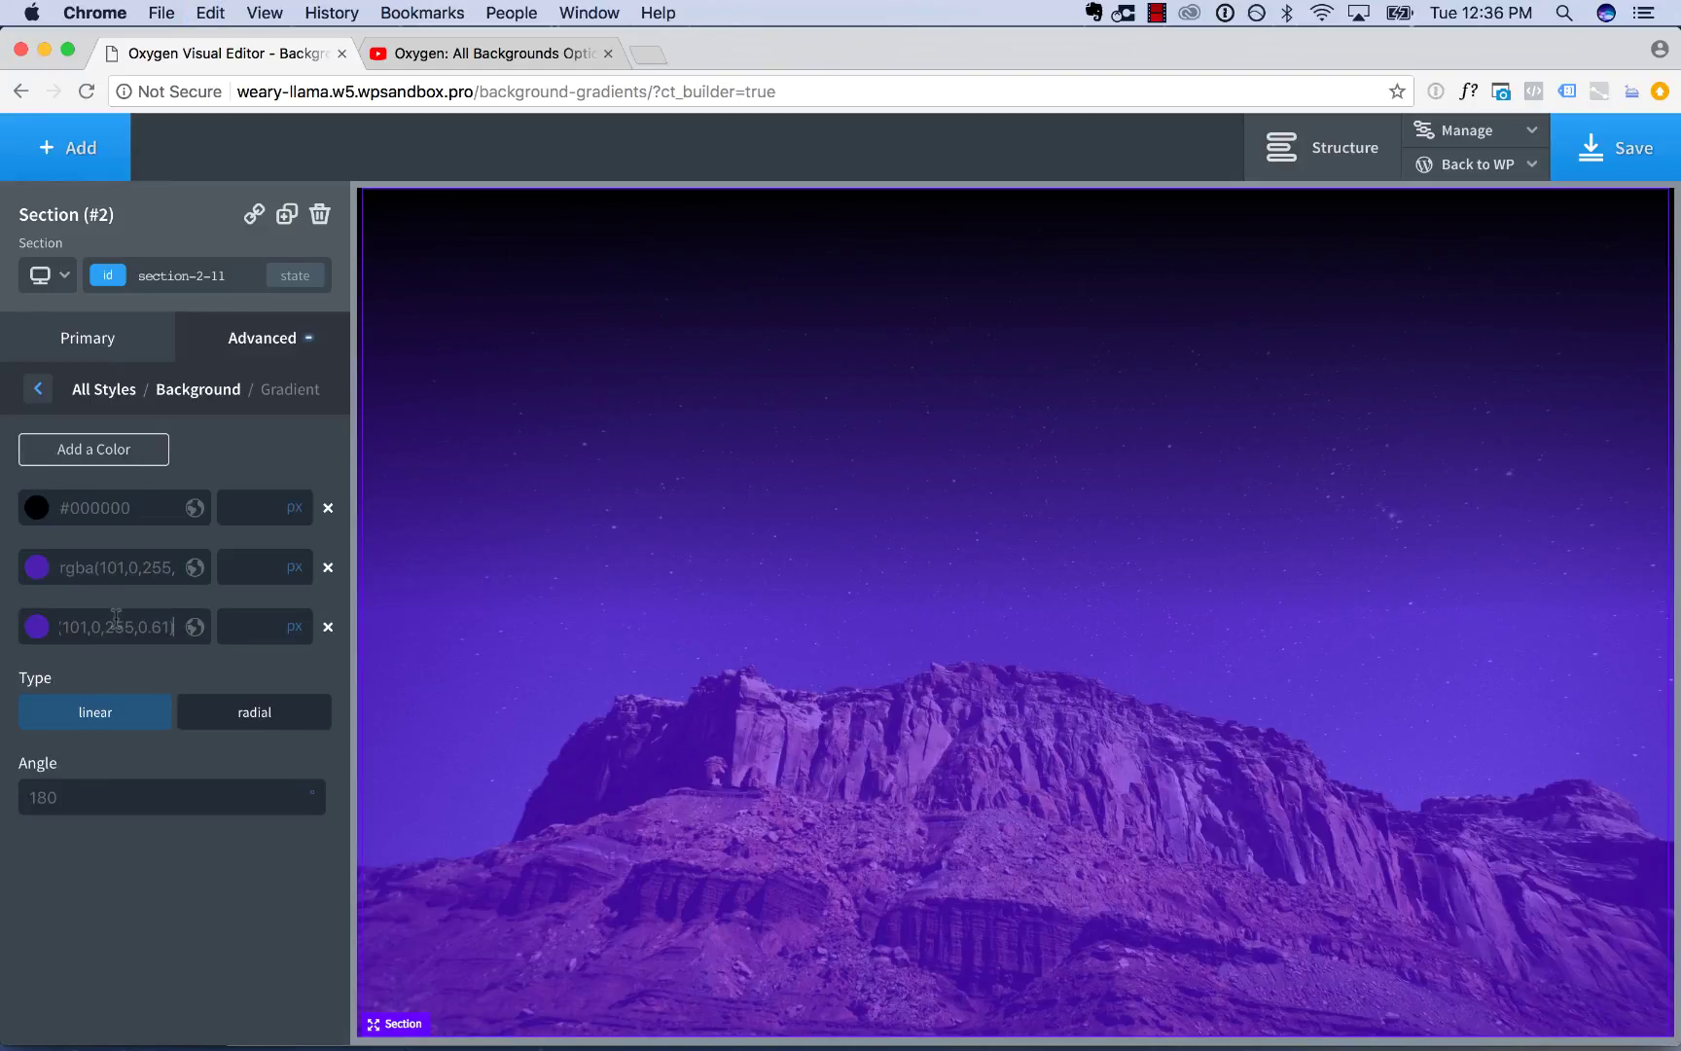
left_click(36, 628)
left_click_drag(220, 848, 280, 848)
left_click(303, 845)
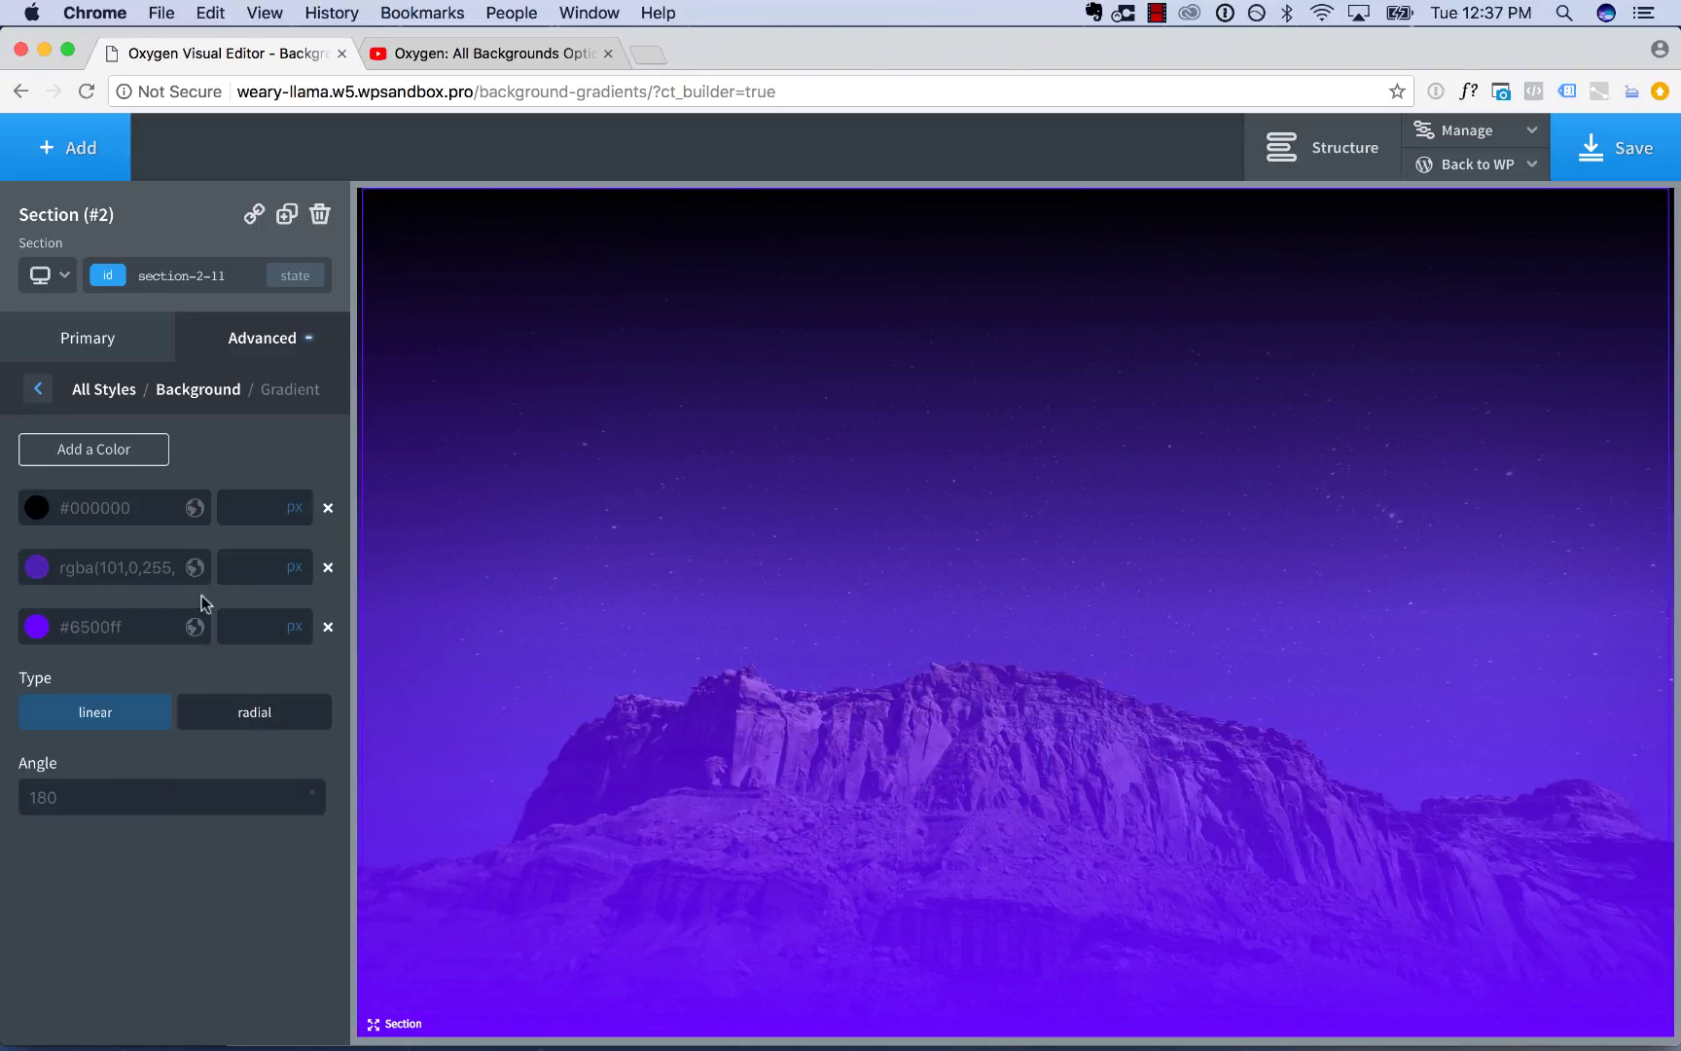
double_click(139, 623)
Step: Add a new section below with background colour #6500ff
left_click(68, 146)
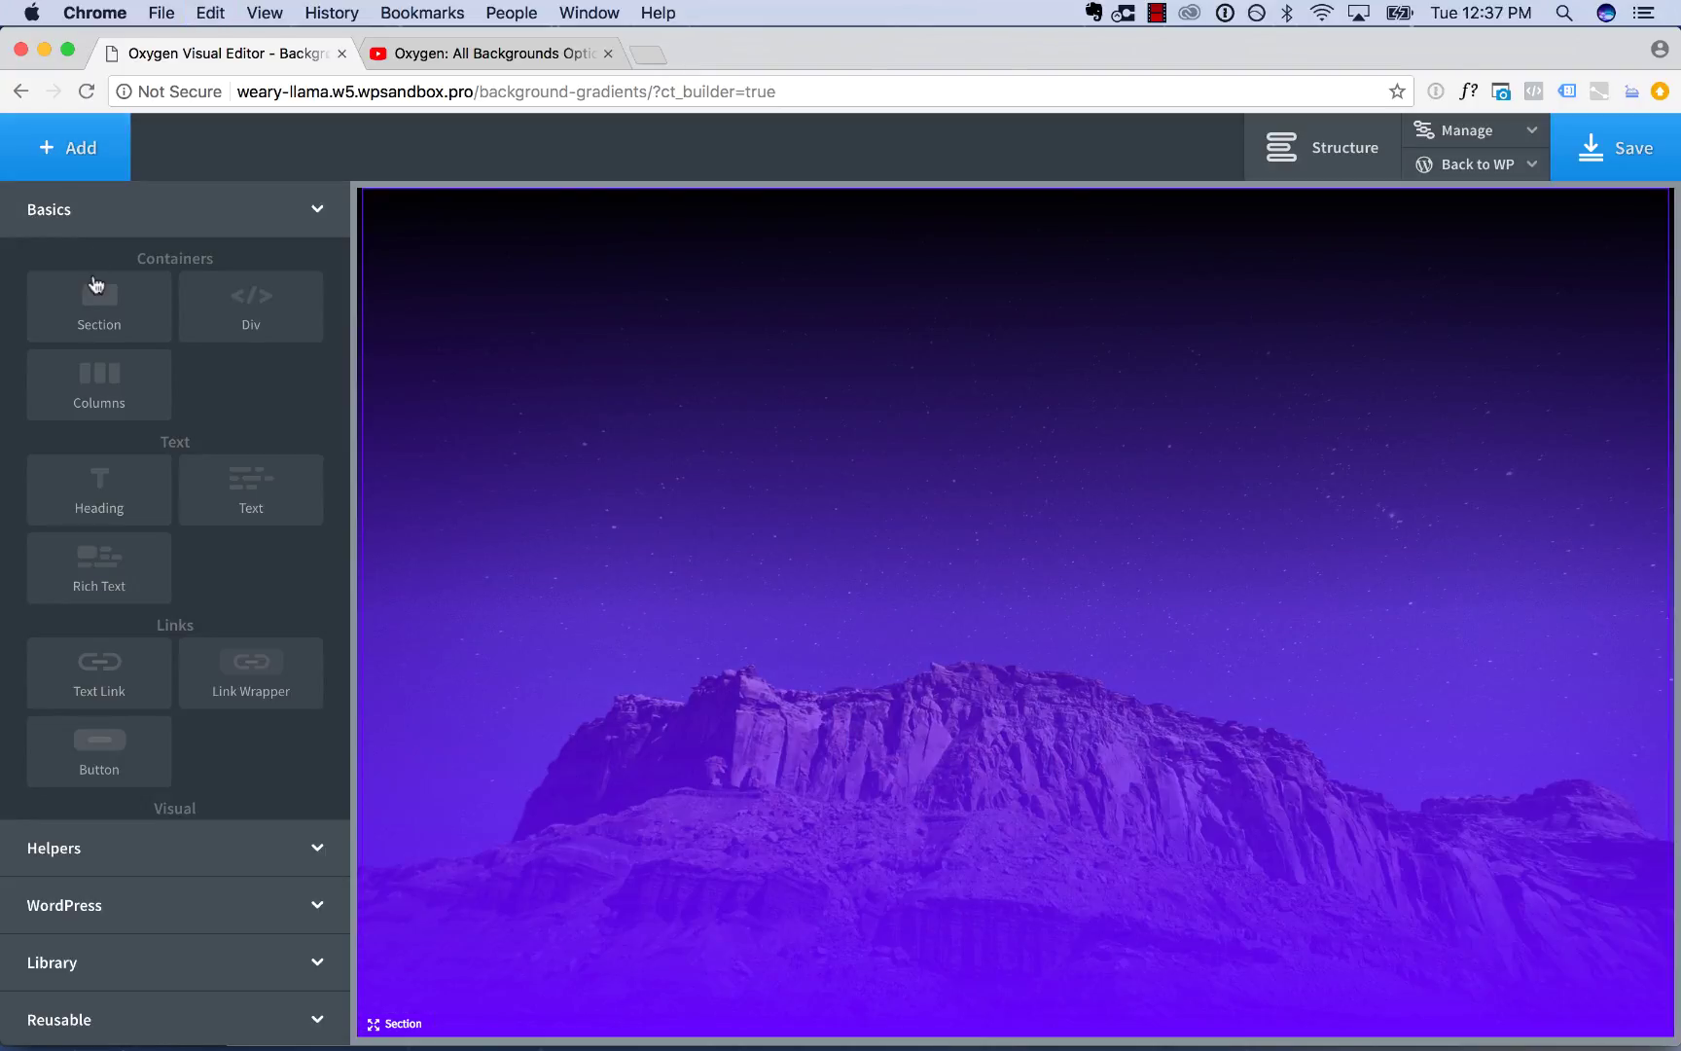
left_click(97, 301)
left_click(115, 509)
type("#6500ff")
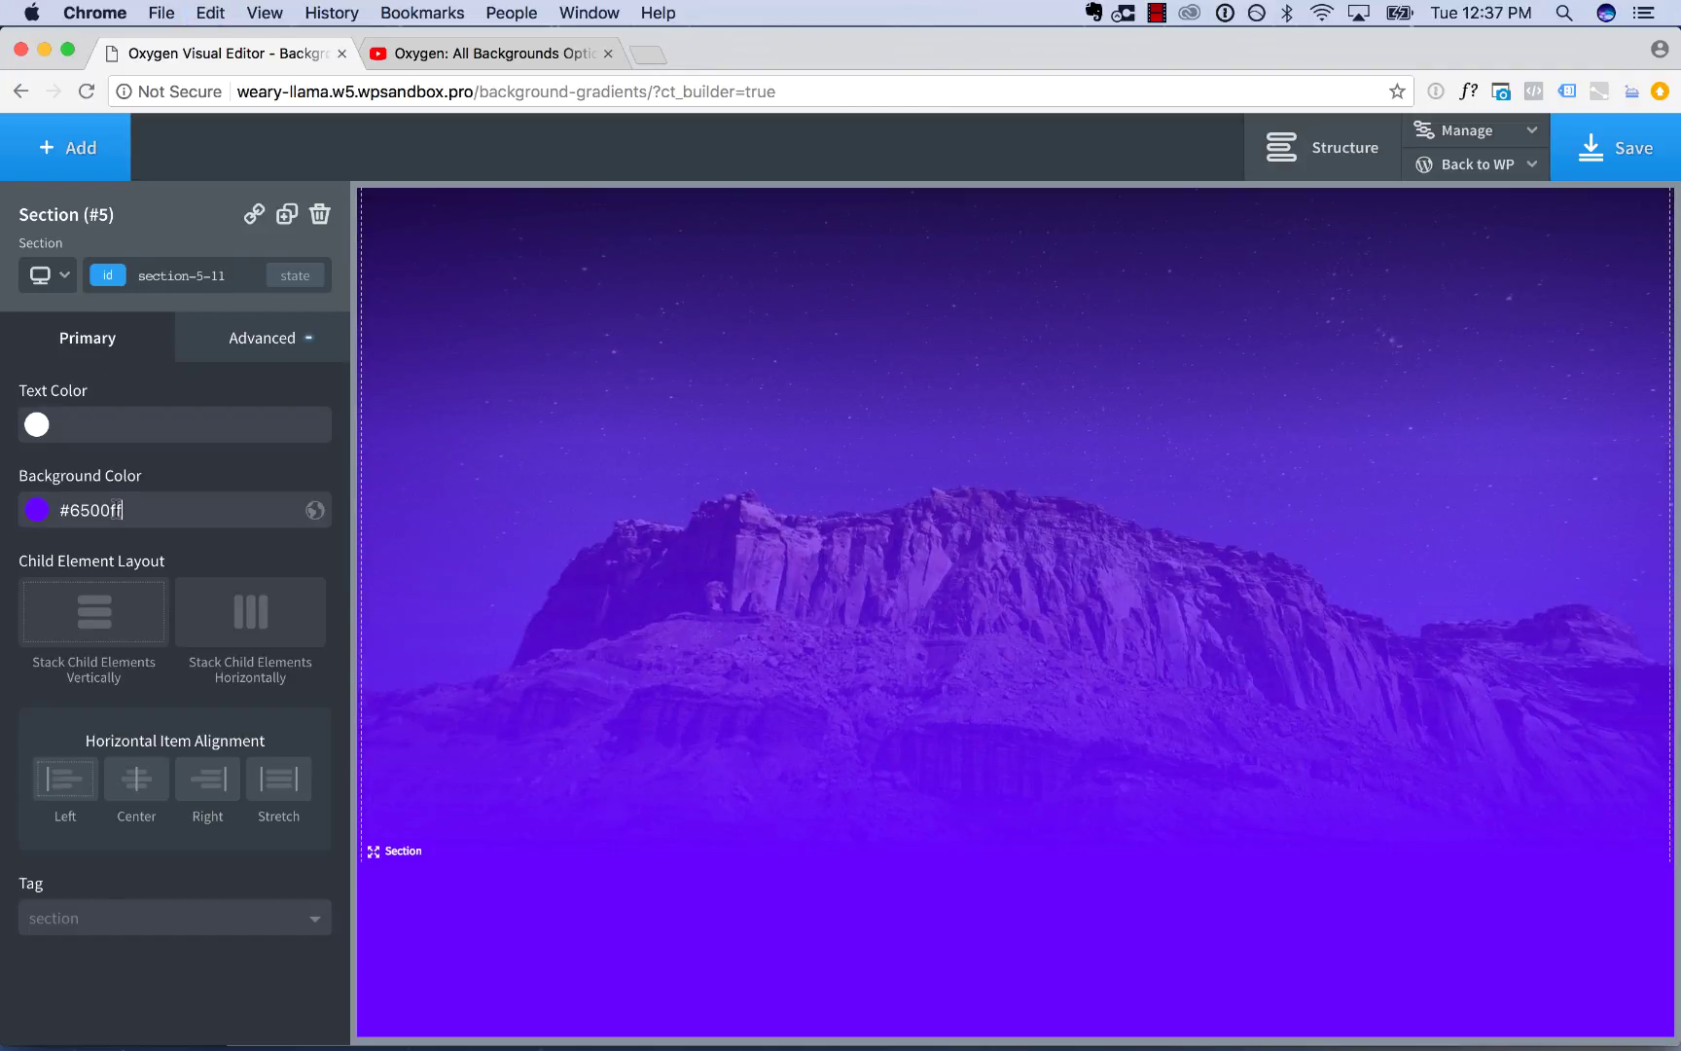
scroll(721, 579, "up", 4)
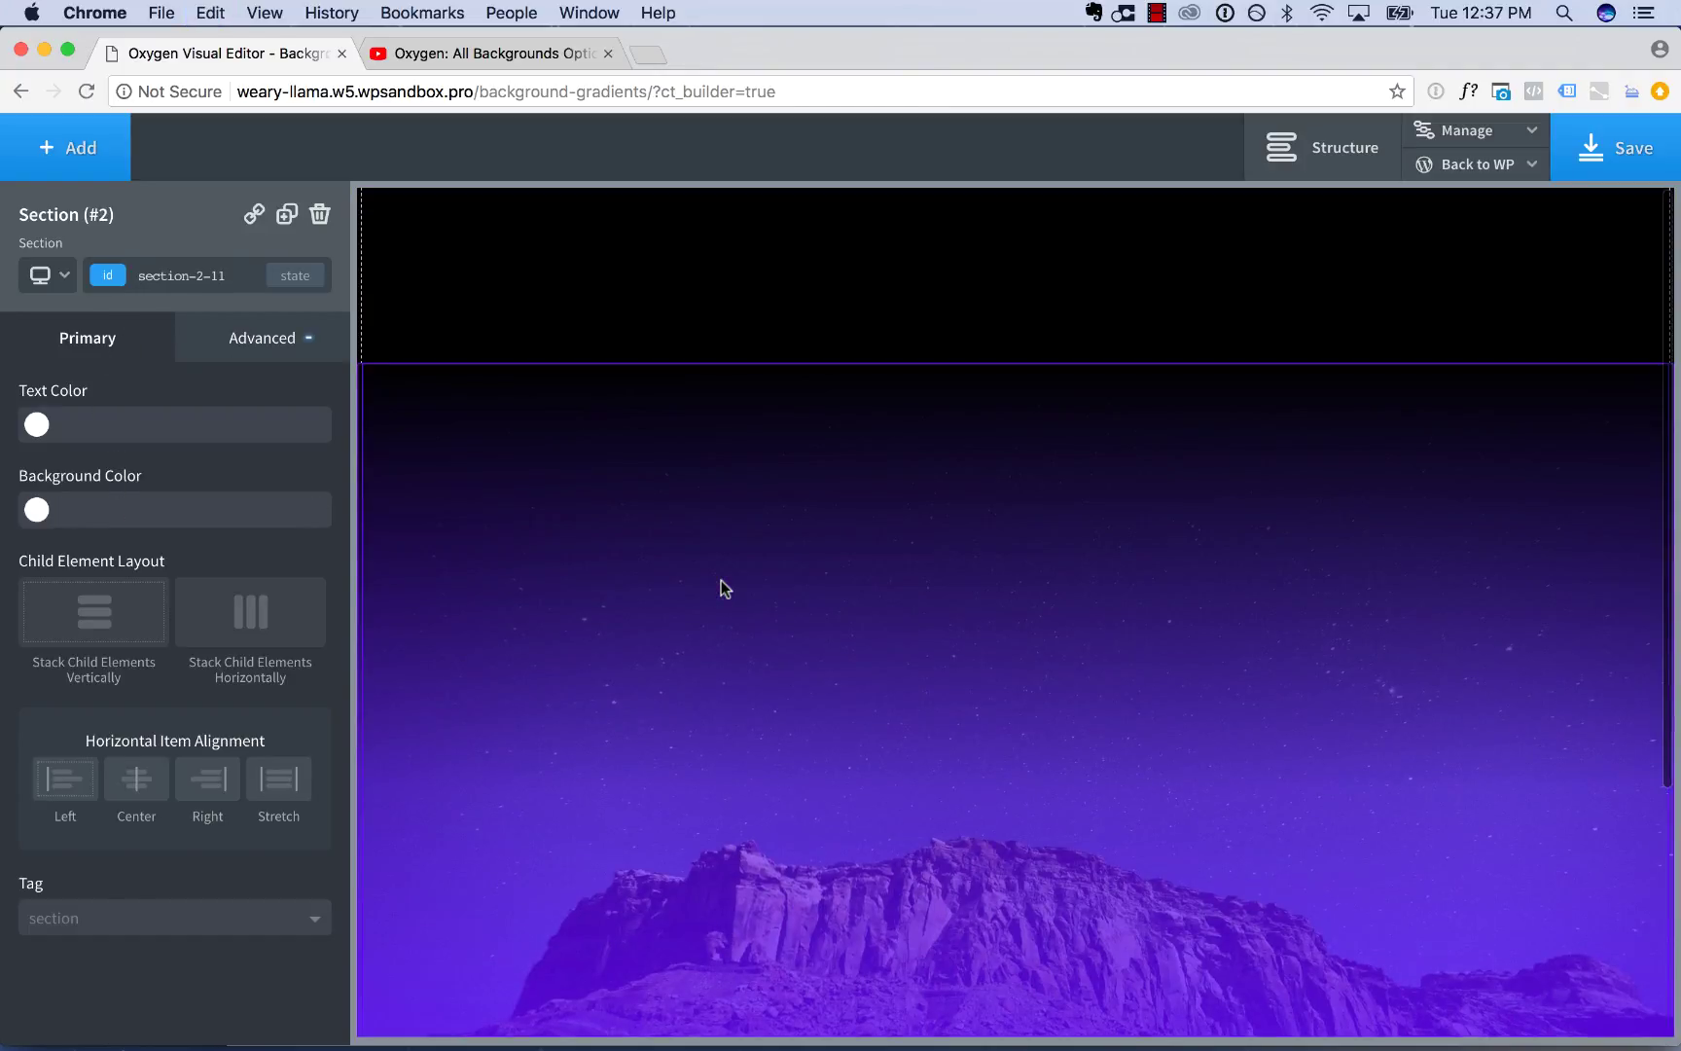
left_click(914, 219)
scroll(968, 428, "down", 4)
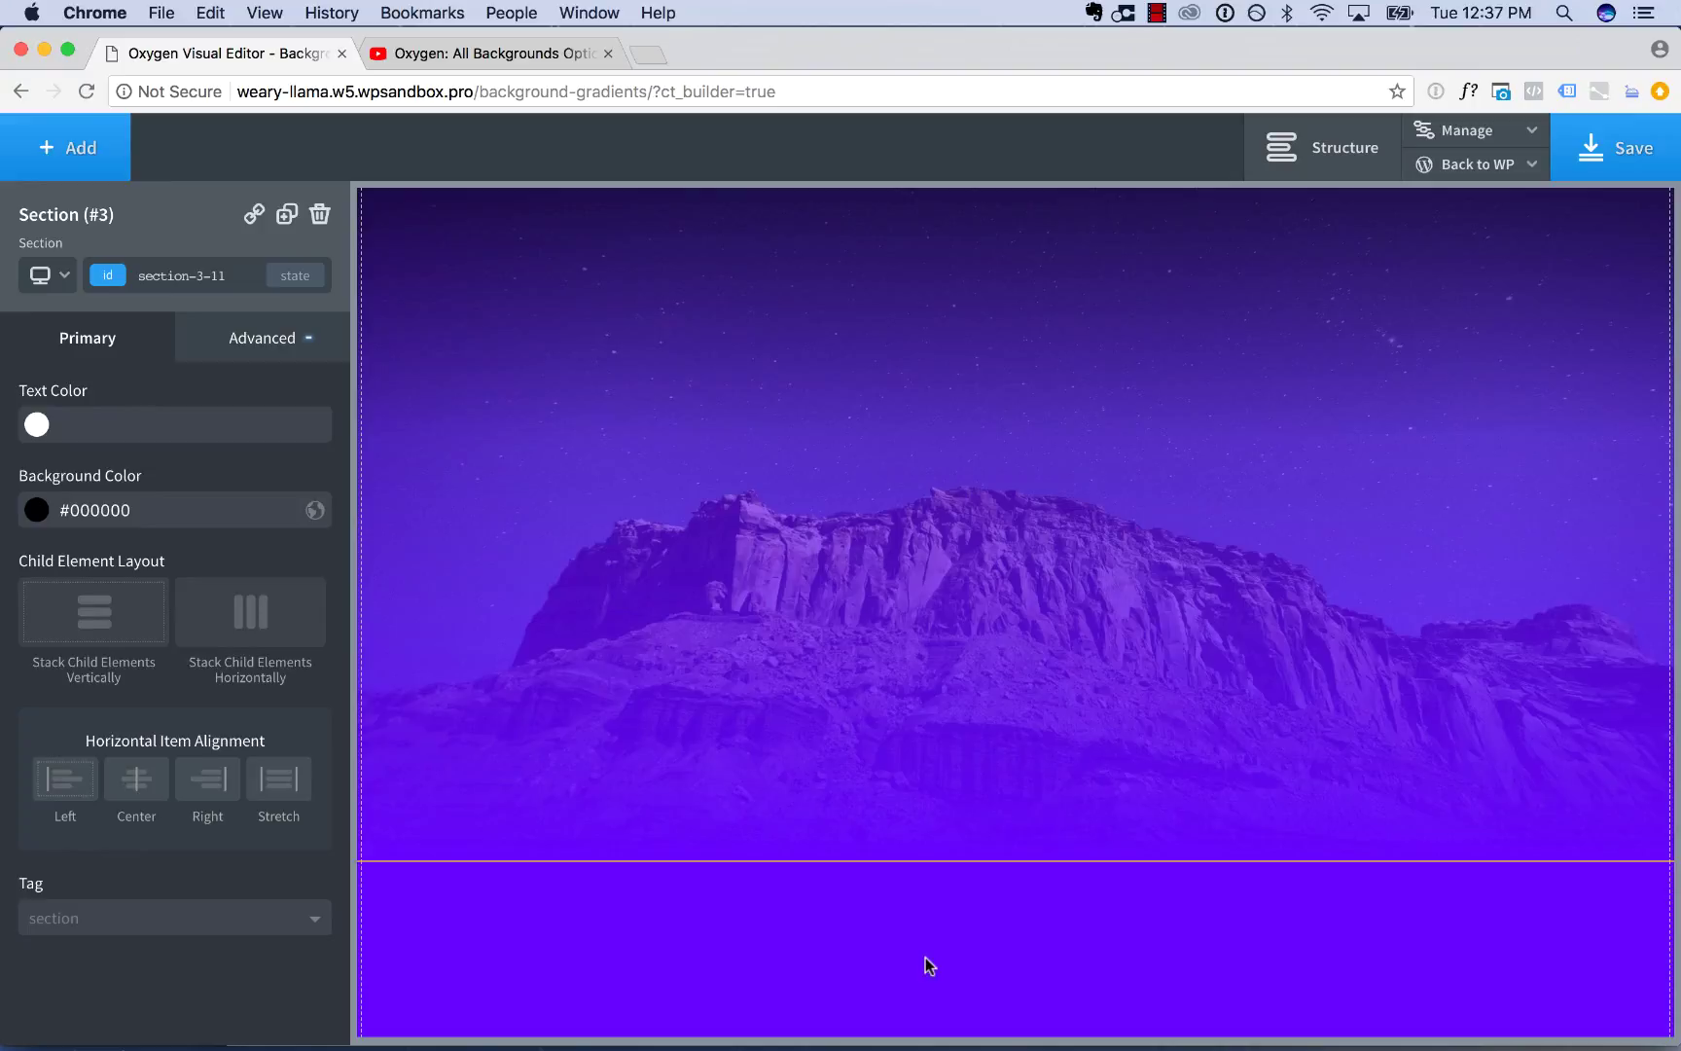
scroll(924, 957, "up", 4)
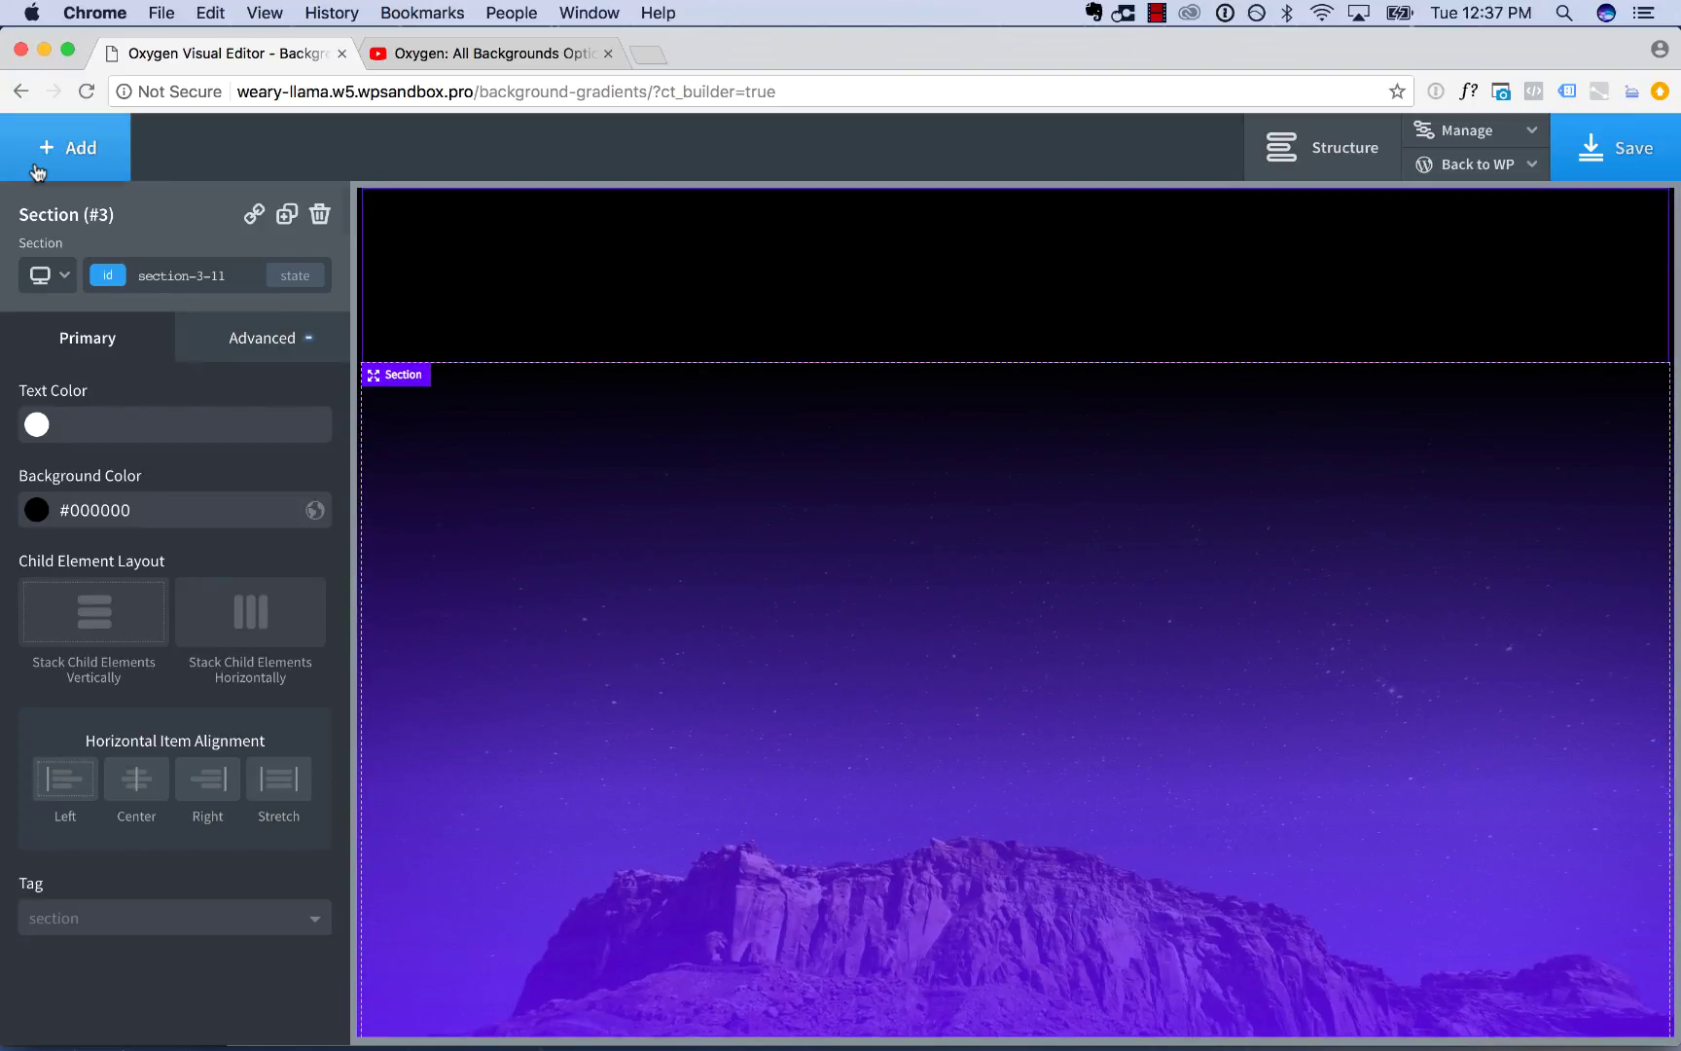
Step: Add a heading to the black top section with white #ffffff text and font weight 300
left_click(61, 147)
left_click(107, 488)
left_click(37, 510)
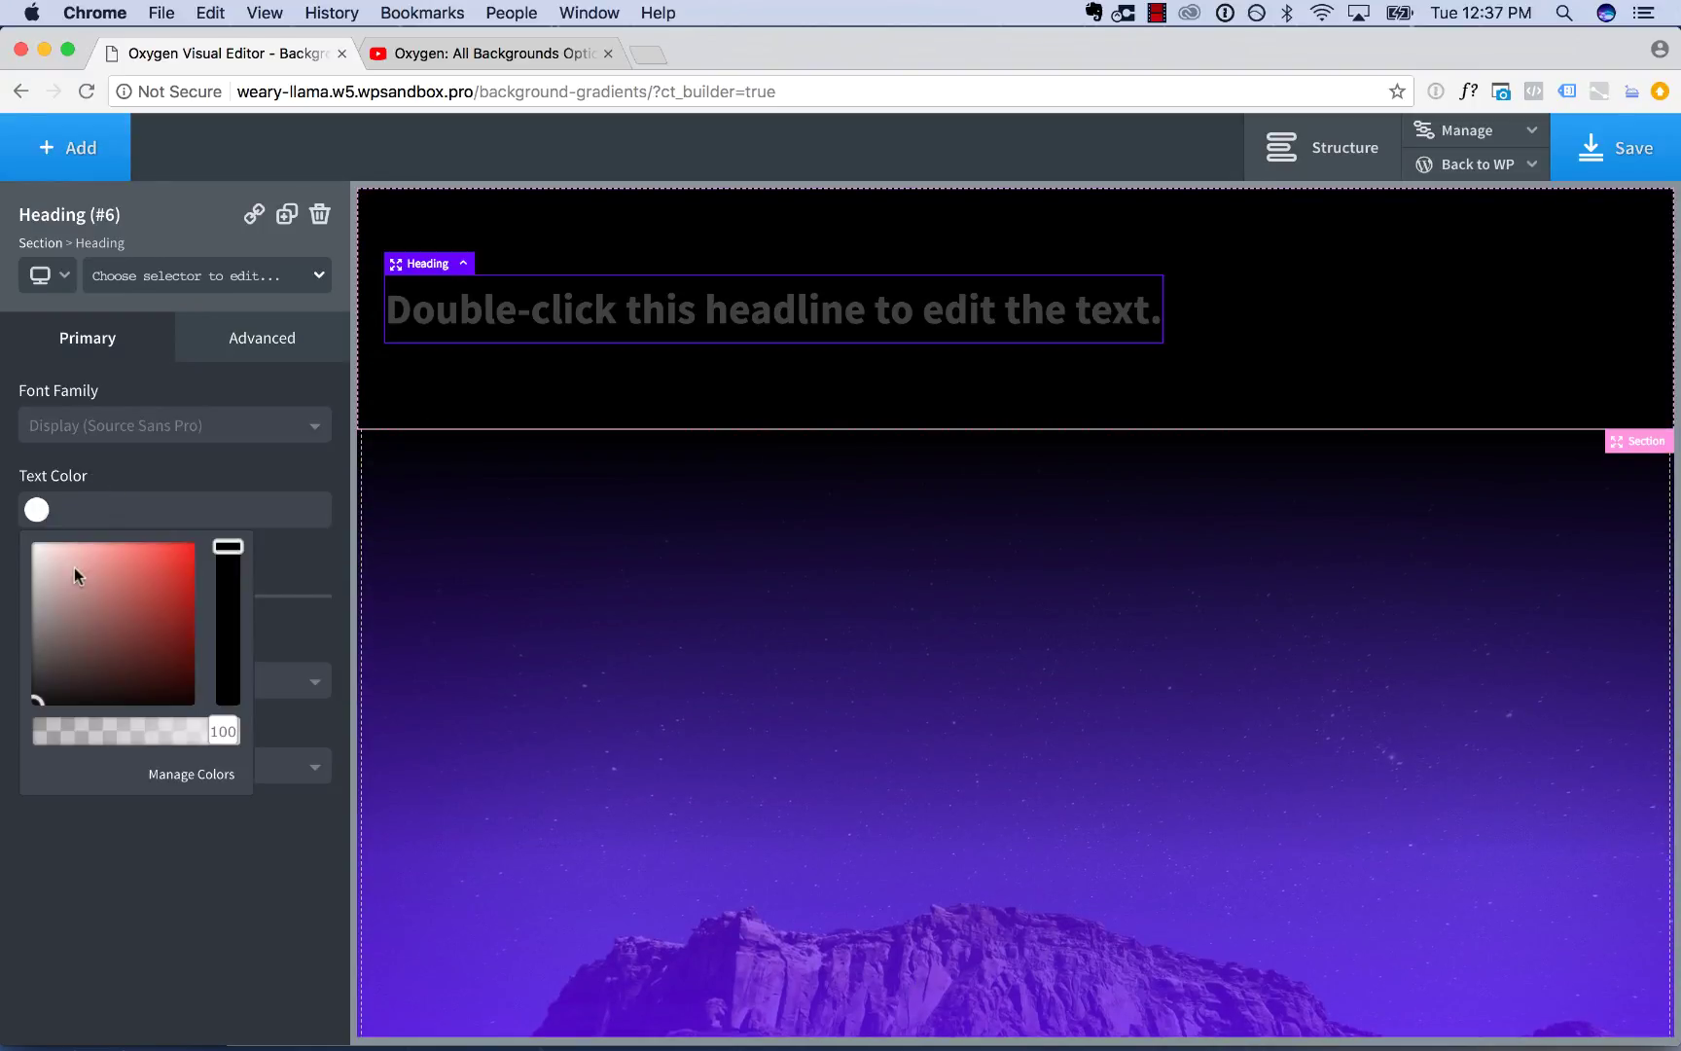
left_click(5, 467)
left_click(164, 681)
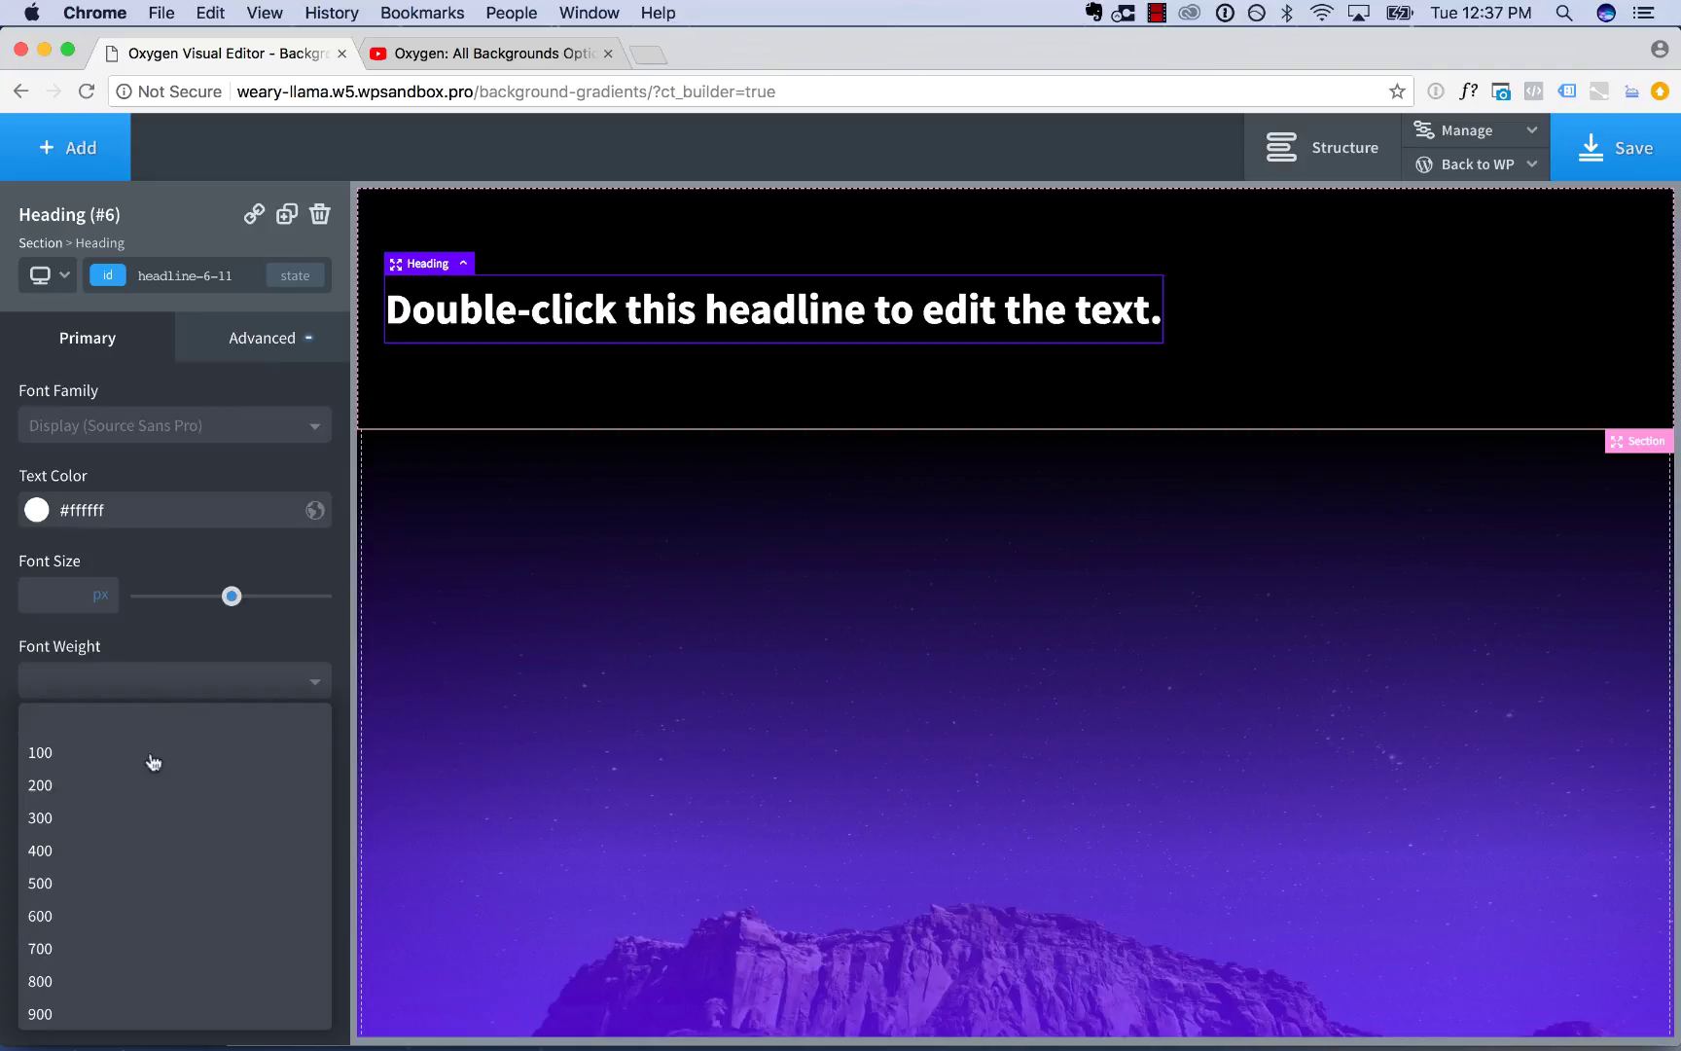
left_click(135, 817)
Step: Duplicate the heading into the purple bottom section and centre both sections' contents
left_click(286, 214)
left_click_drag(569, 352, 807, 969)
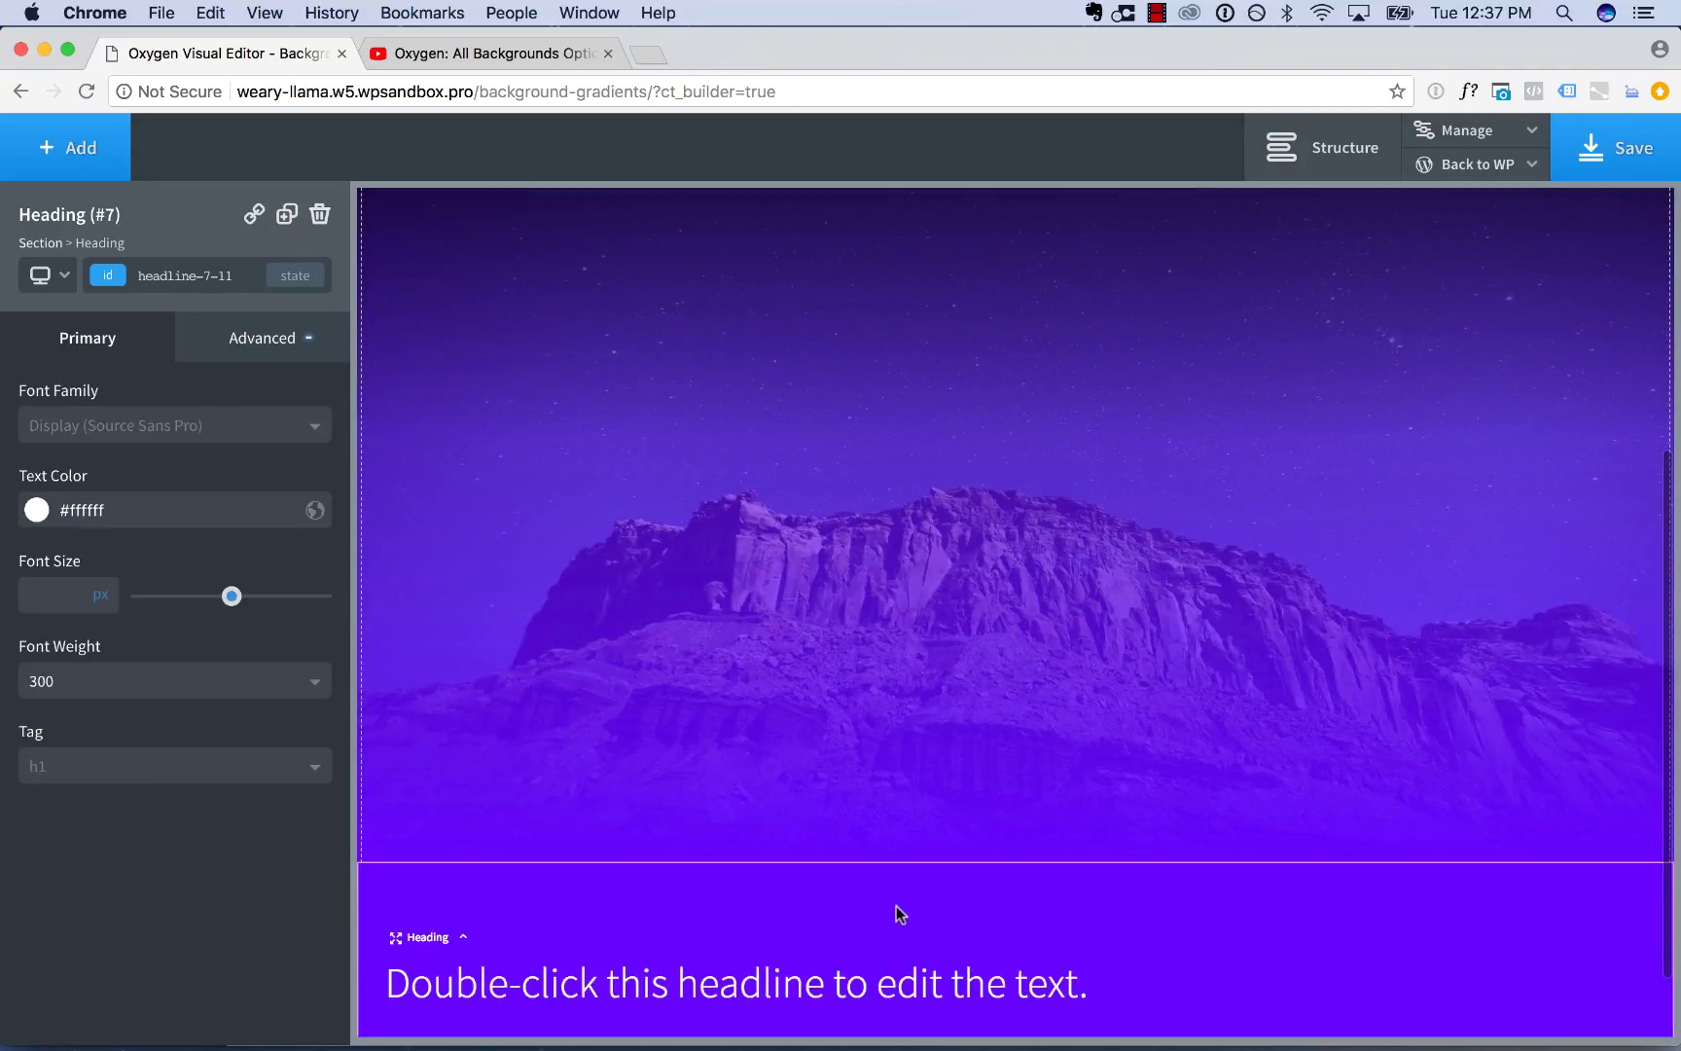
left_click(874, 906)
left_click(136, 778)
scroll(638, 491, "up", 5)
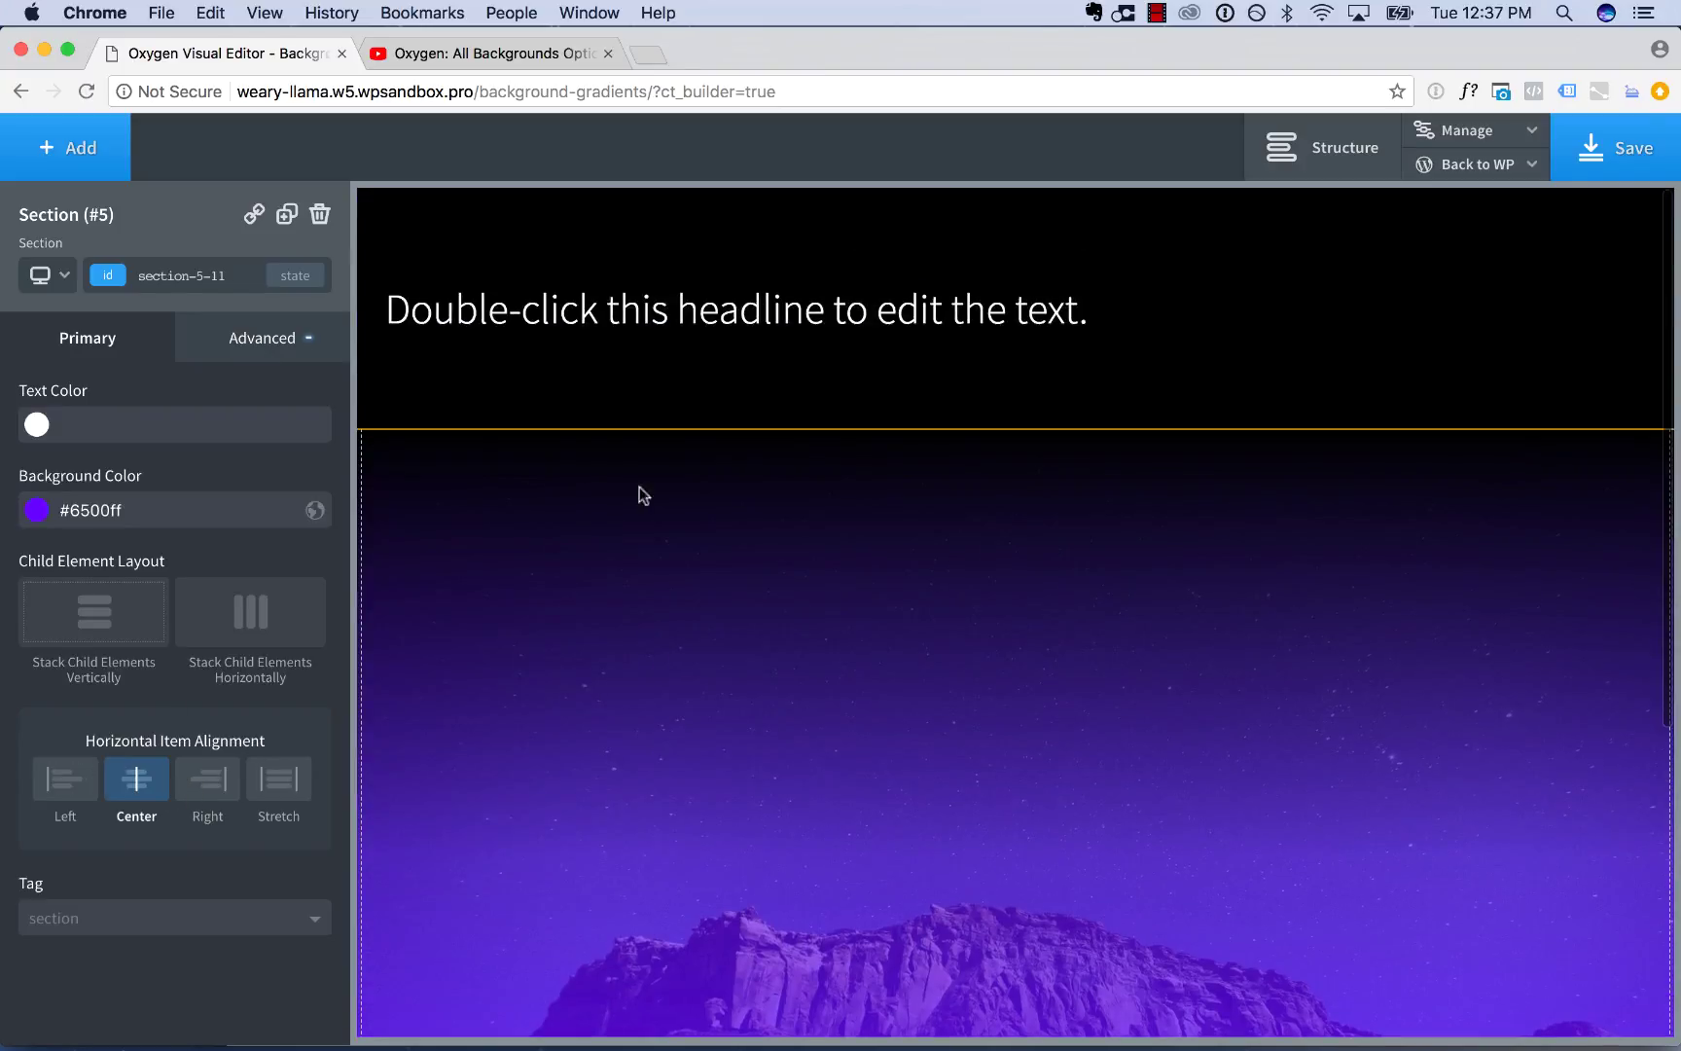
left_click(516, 238)
left_click(136, 778)
Step: Delete the starry image section
left_click(987, 543)
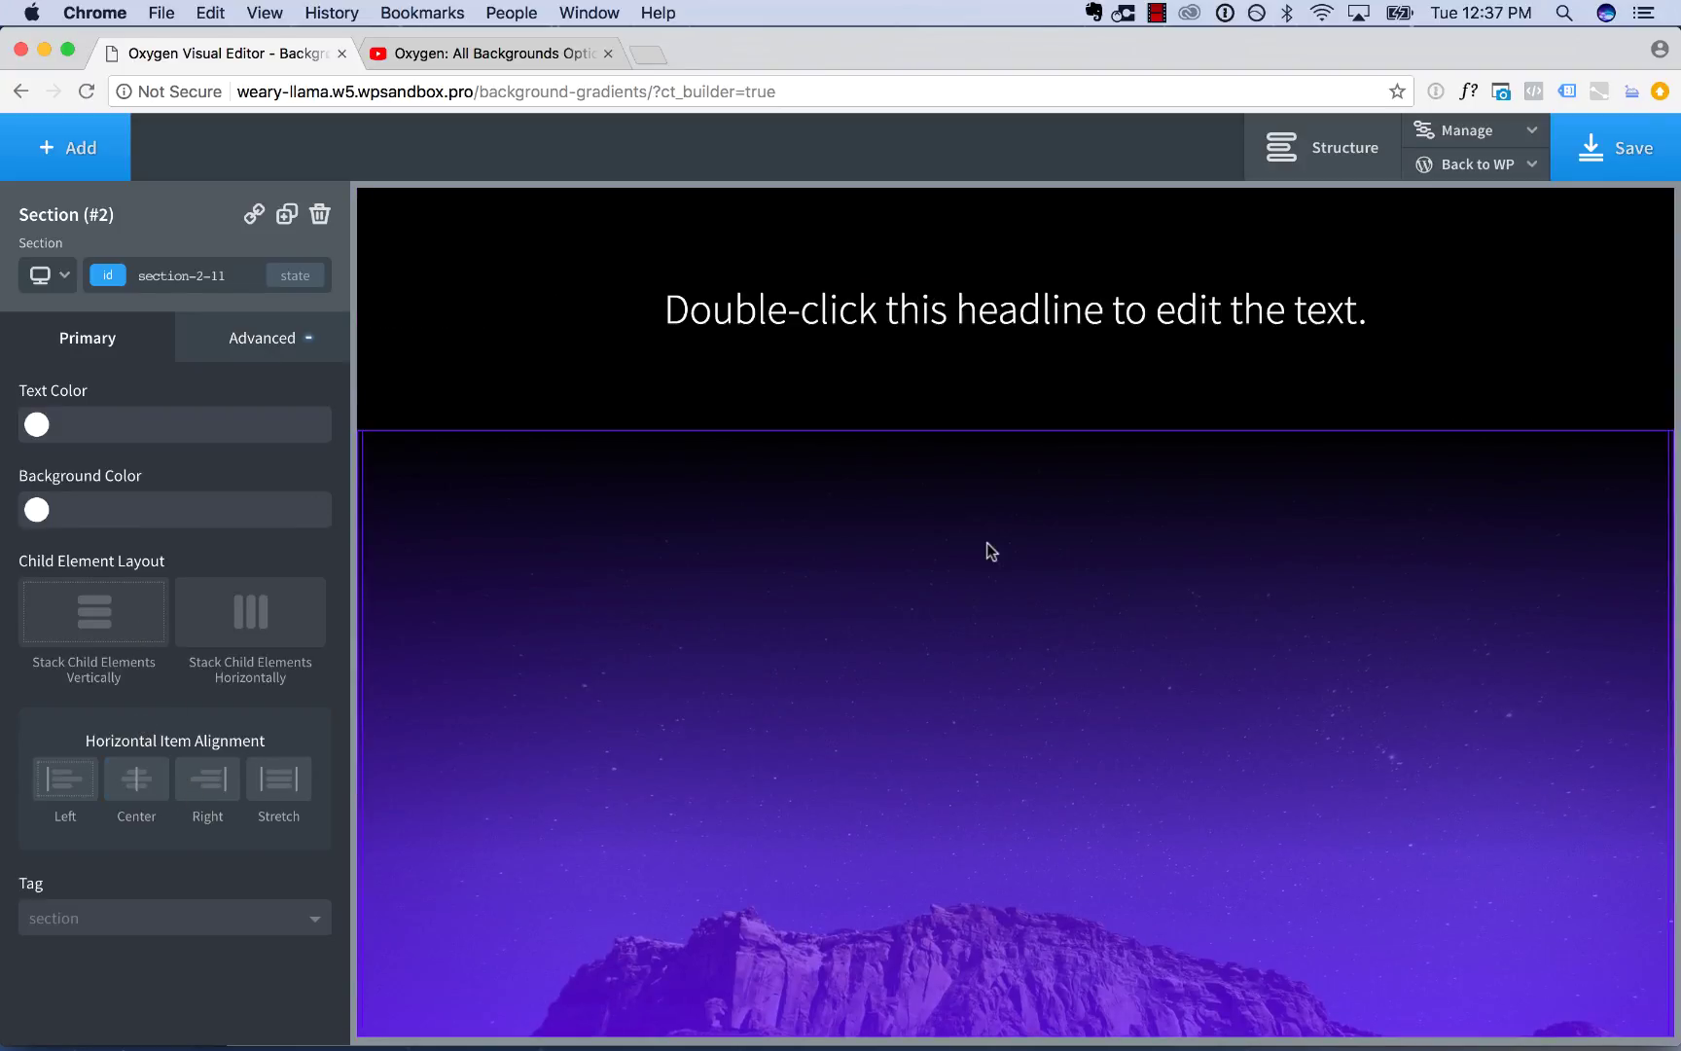
scroll(987, 543, "down", 5)
left_click(1042, 938)
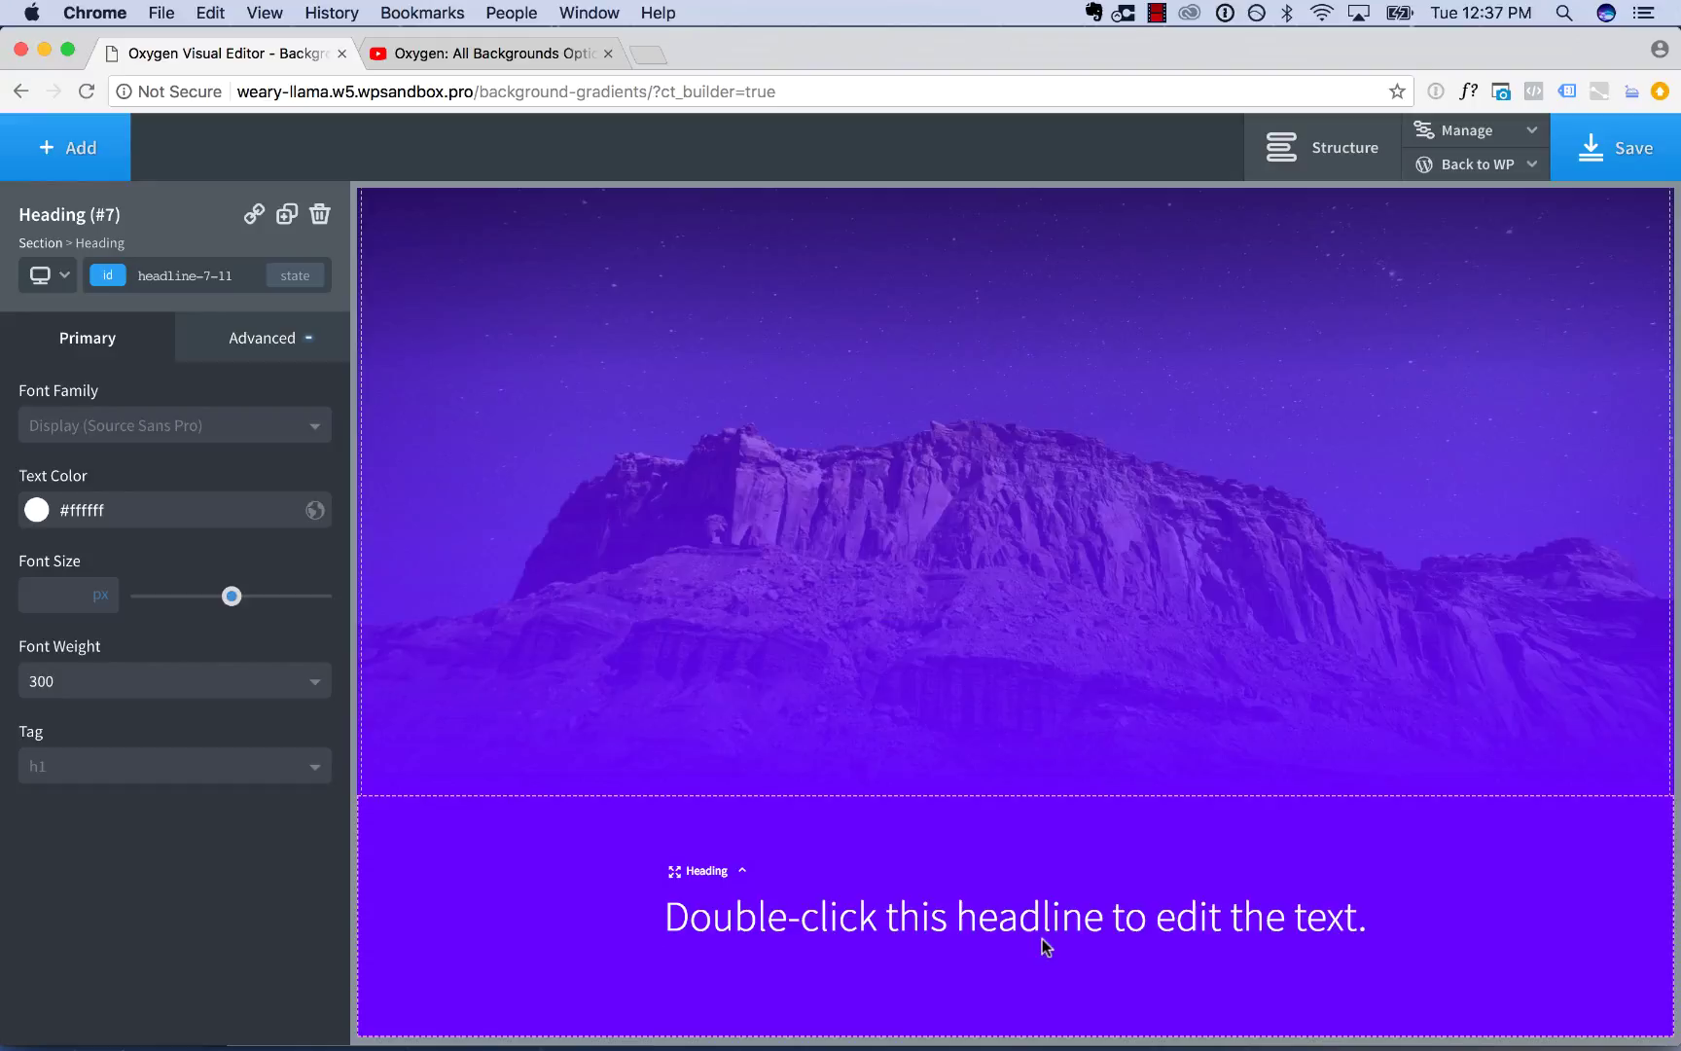
scroll(1042, 938, "up", 3)
scroll(1042, 938, "down", 4)
scroll(1042, 937, "up", 7)
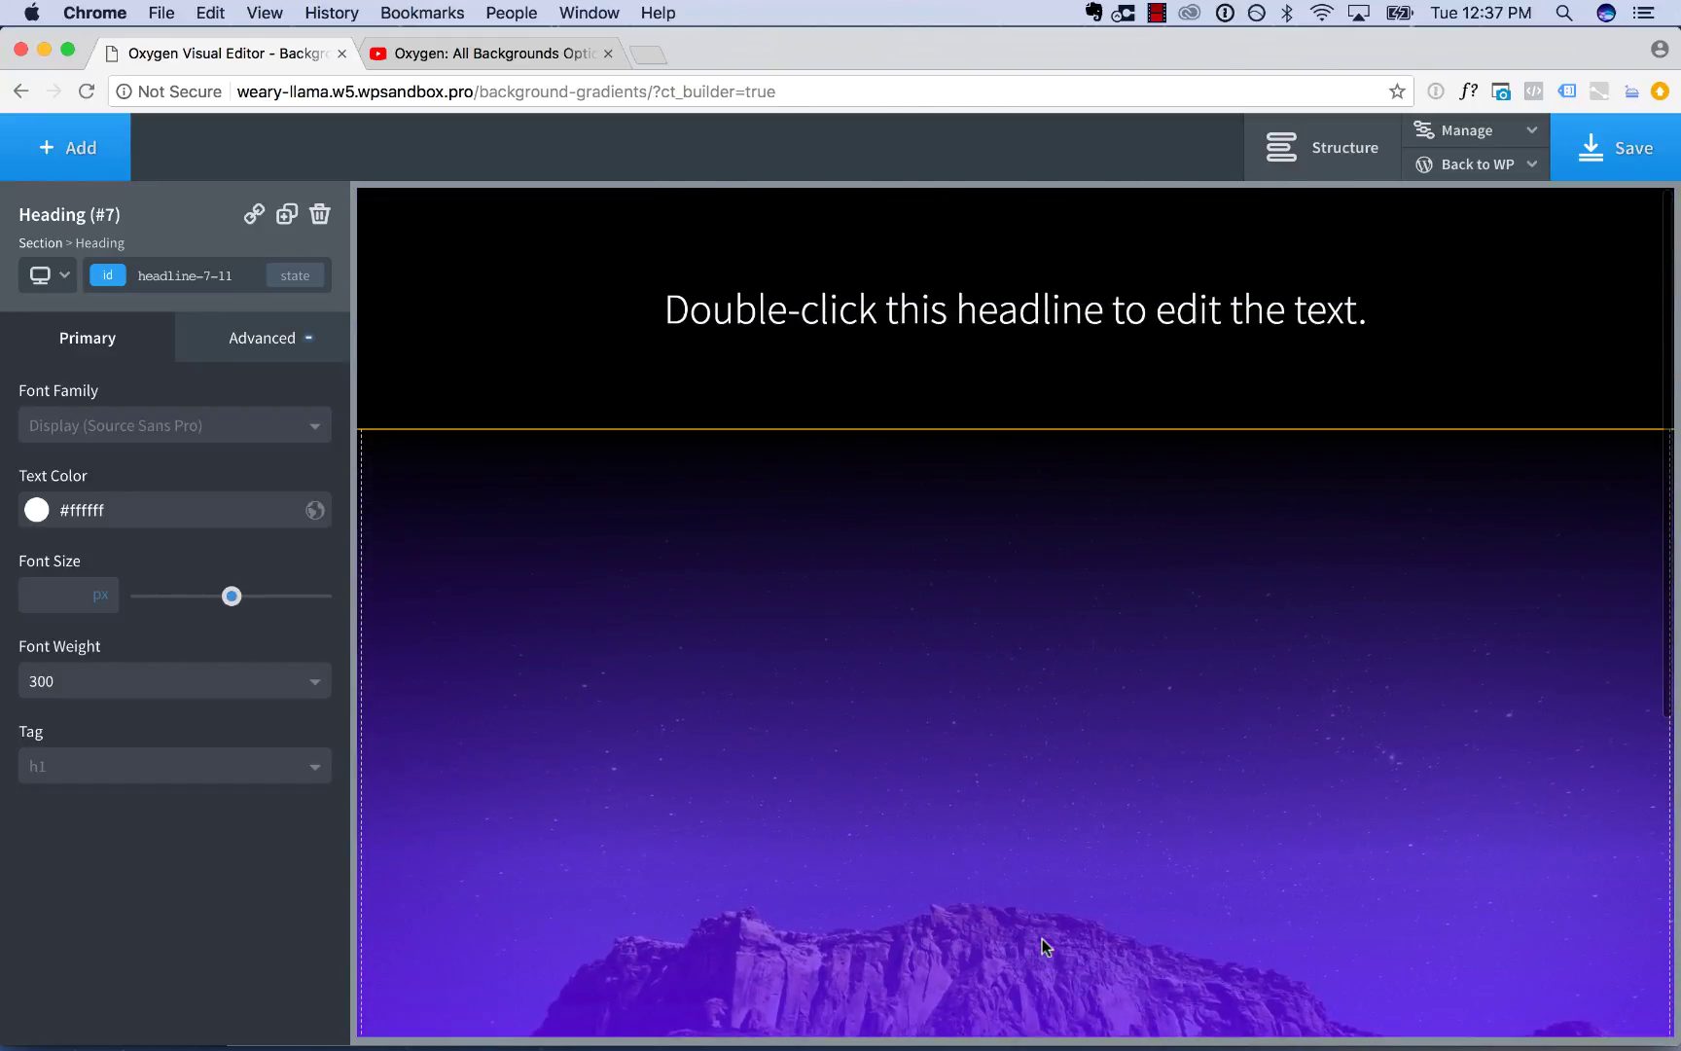
left_click(980, 866)
scroll(960, 841, "down", 4)
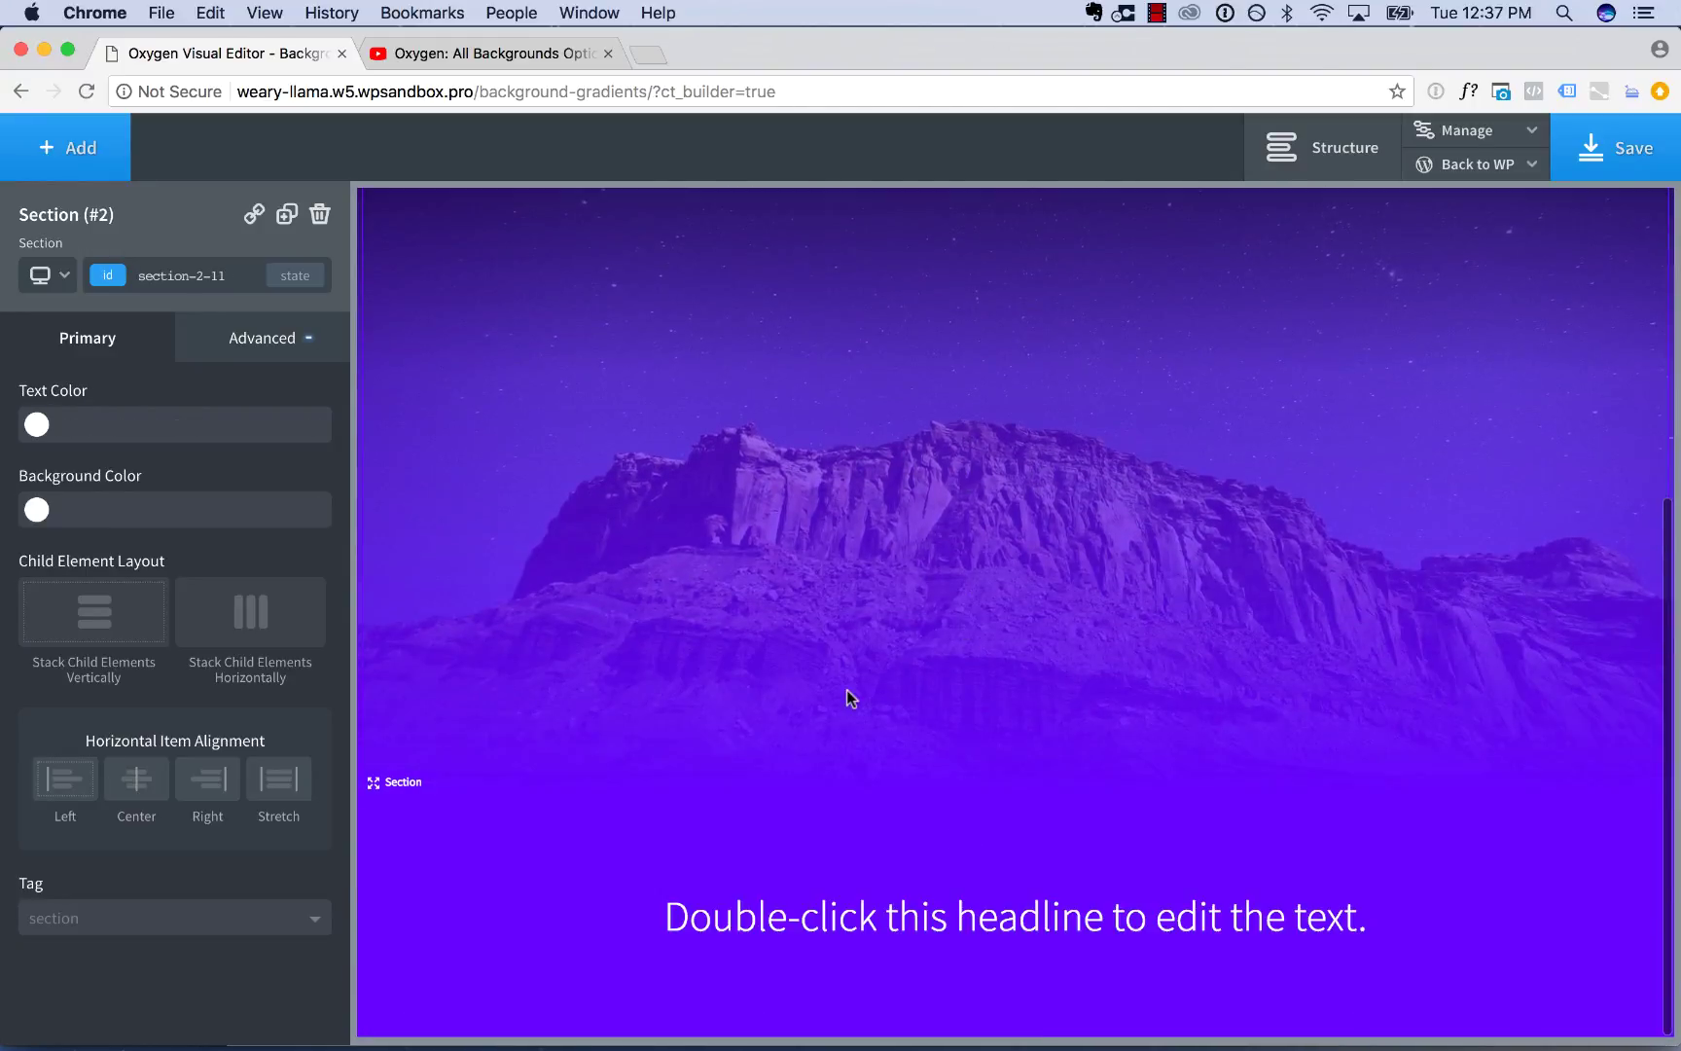
scroll(845, 689, "up", 3)
scroll(428, 312, "up", 3)
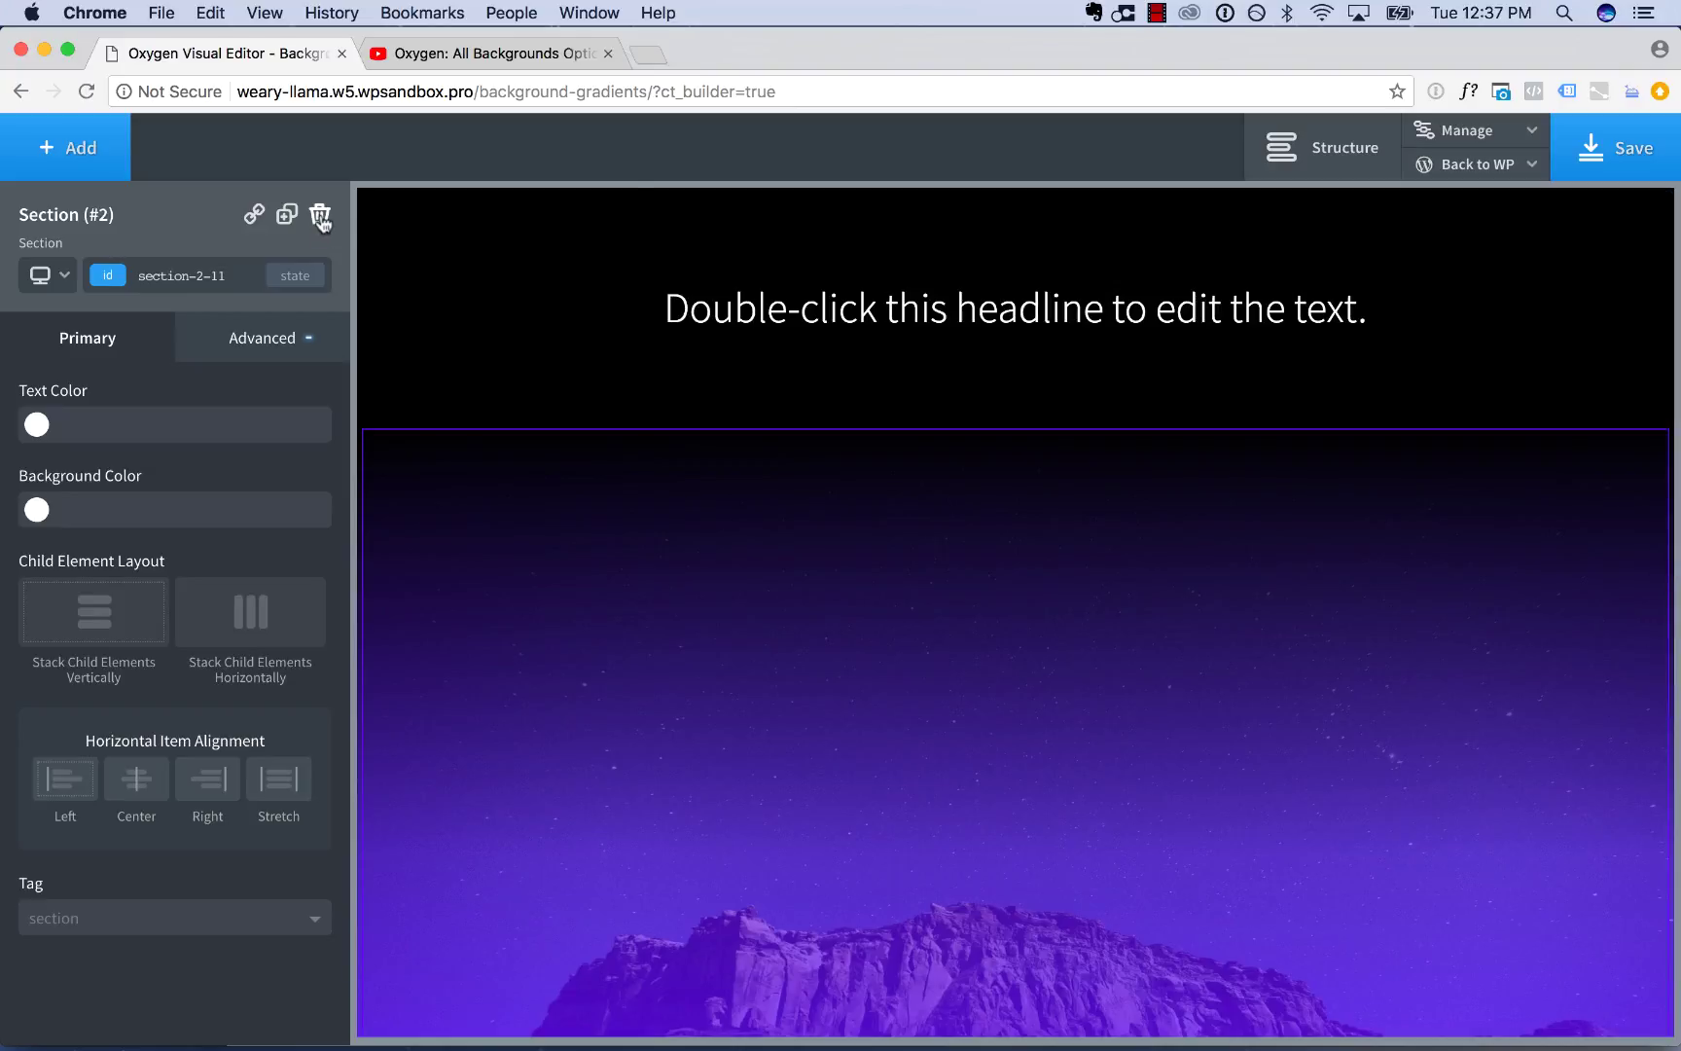
left_click(321, 215)
Step: Delete the black and purple sections and give the new section a purple background colour
left_click(320, 215)
left_click(417, 289)
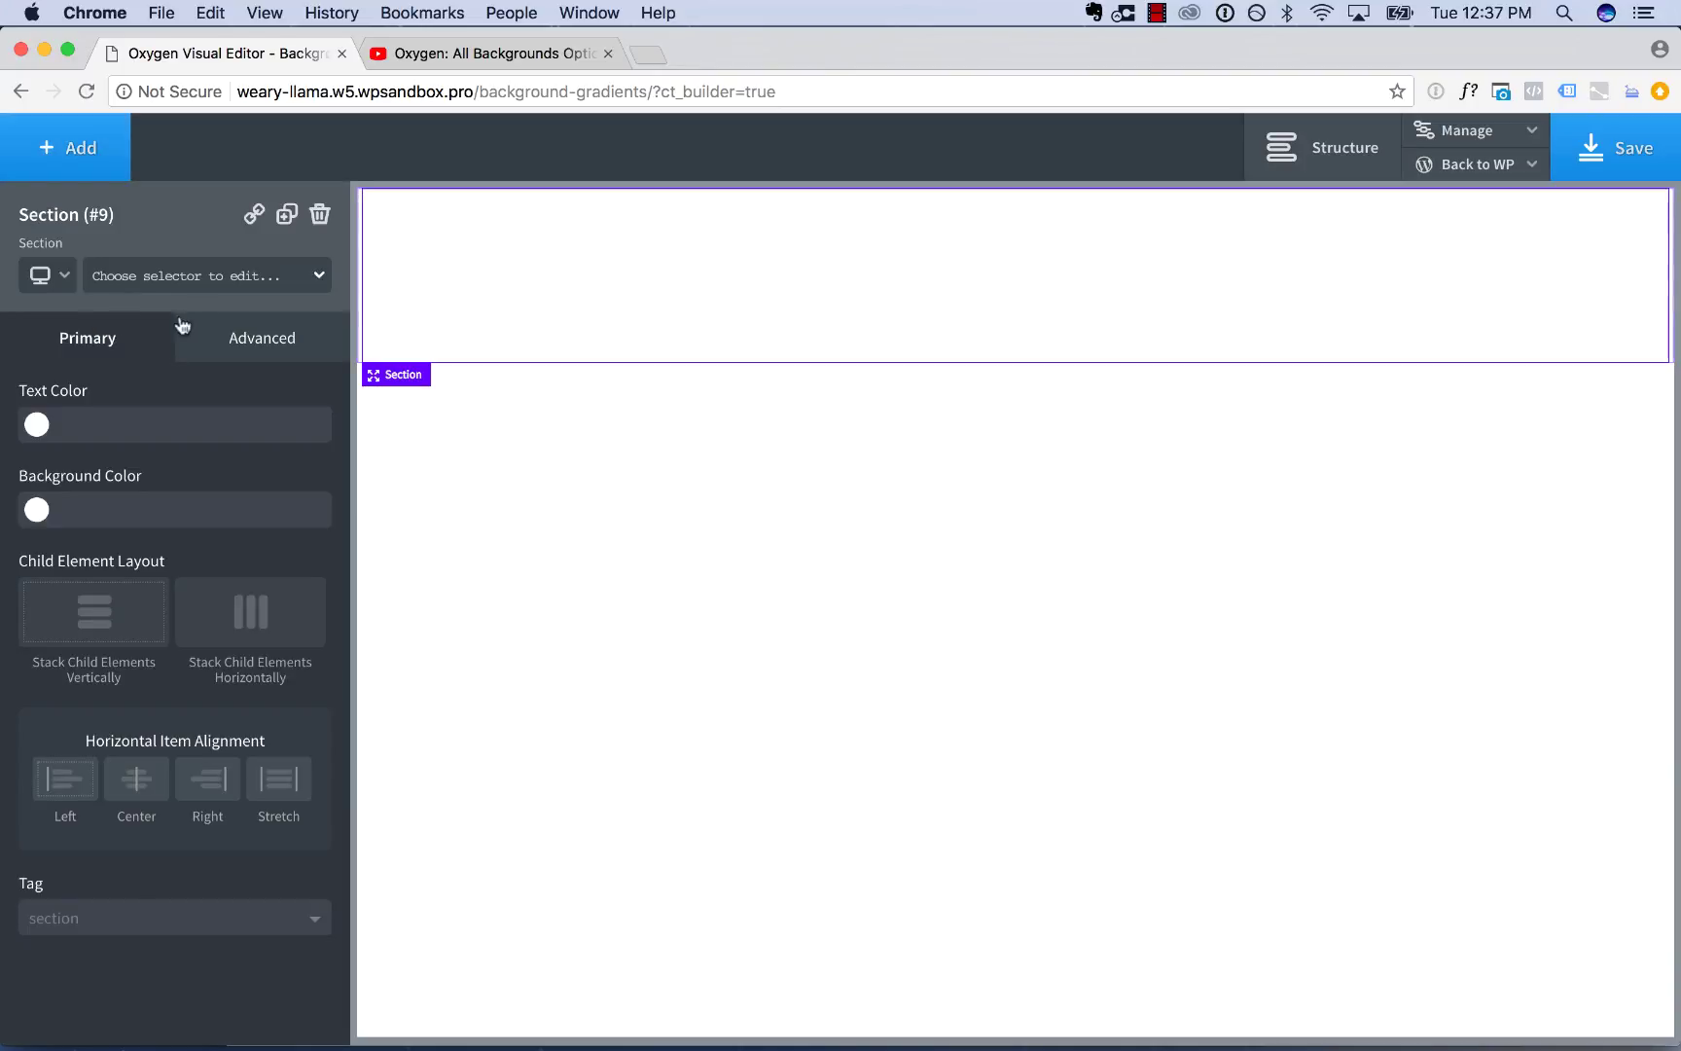
left_click(218, 350)
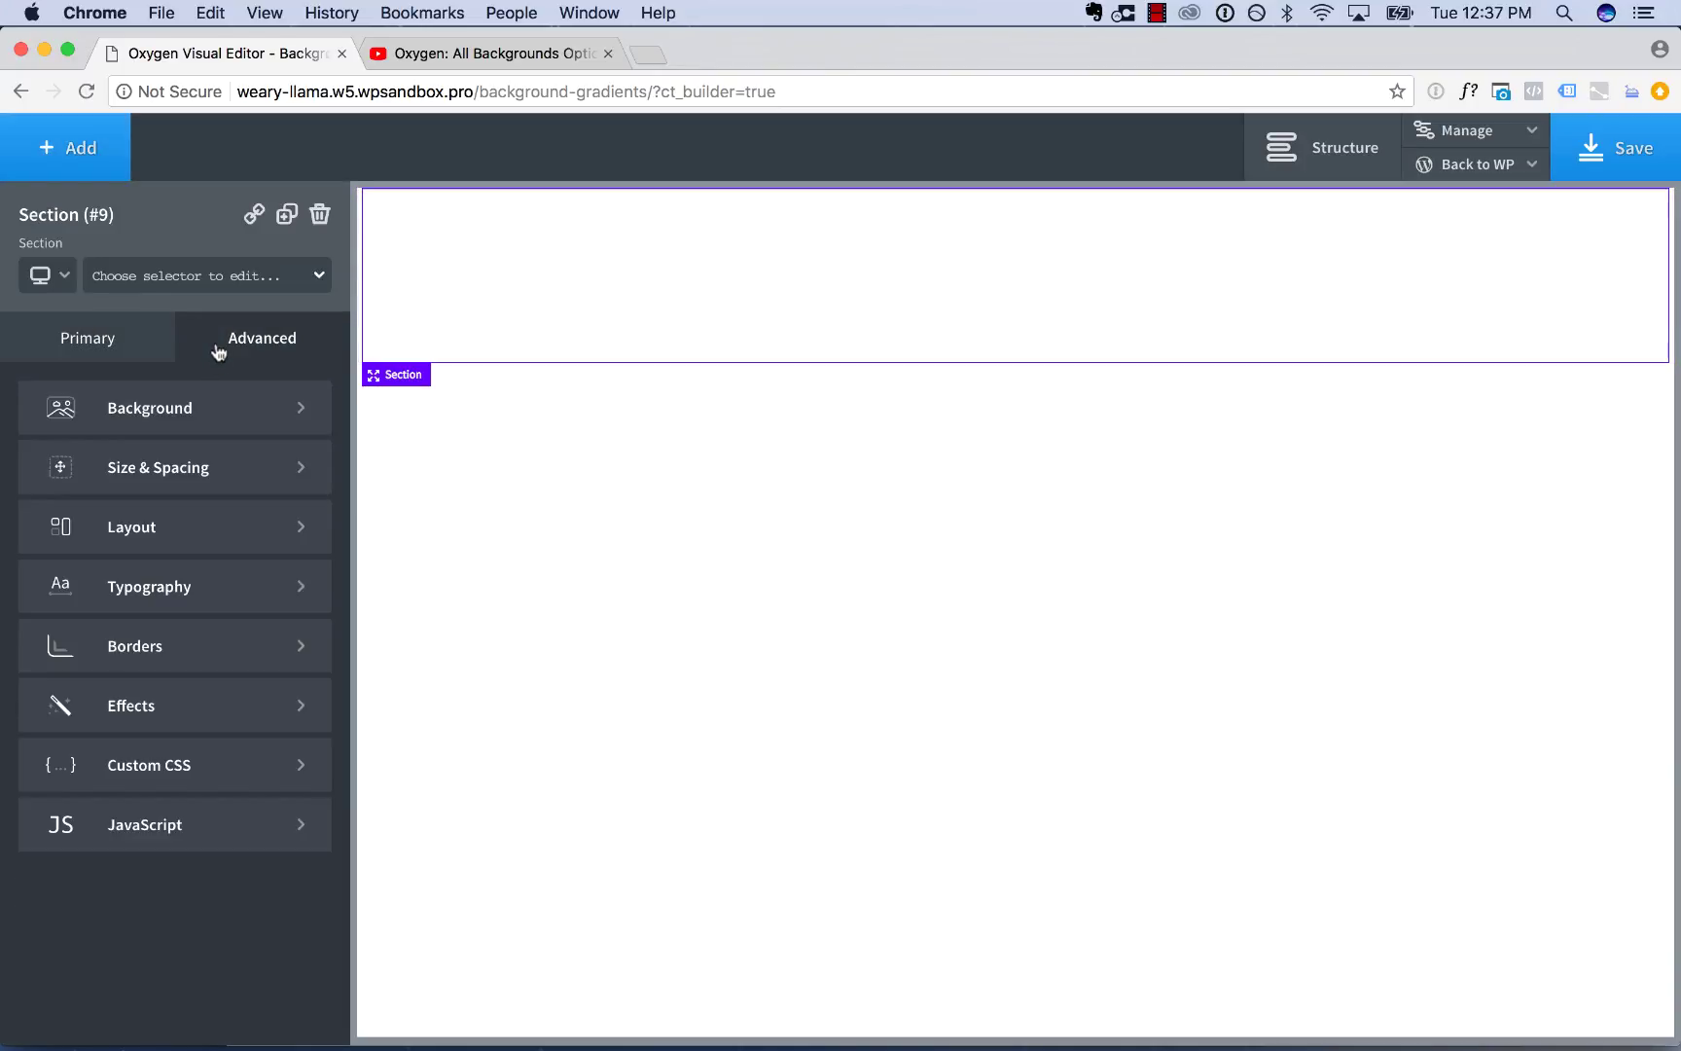
left_click(195, 403)
left_click(39, 476)
left_click(128, 588)
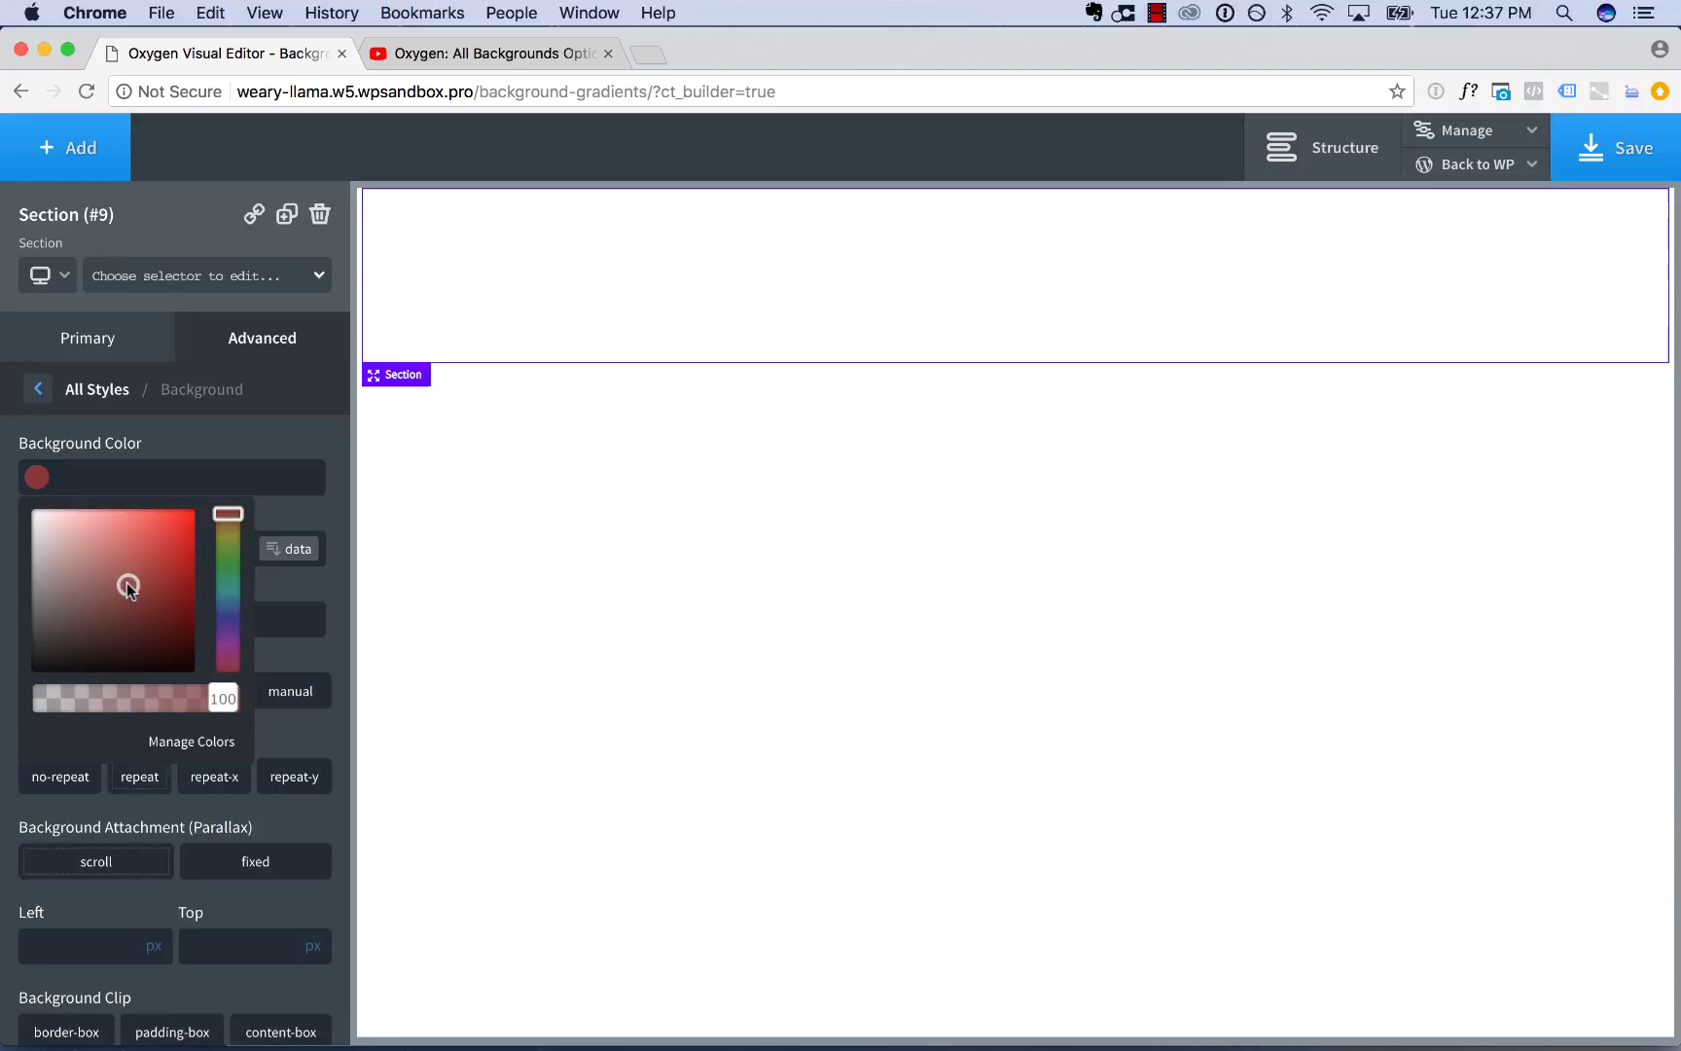
left_click(165, 556)
left_click(228, 589)
left_click(229, 625)
left_click_drag(230, 637, 228, 626)
left_click(167, 555)
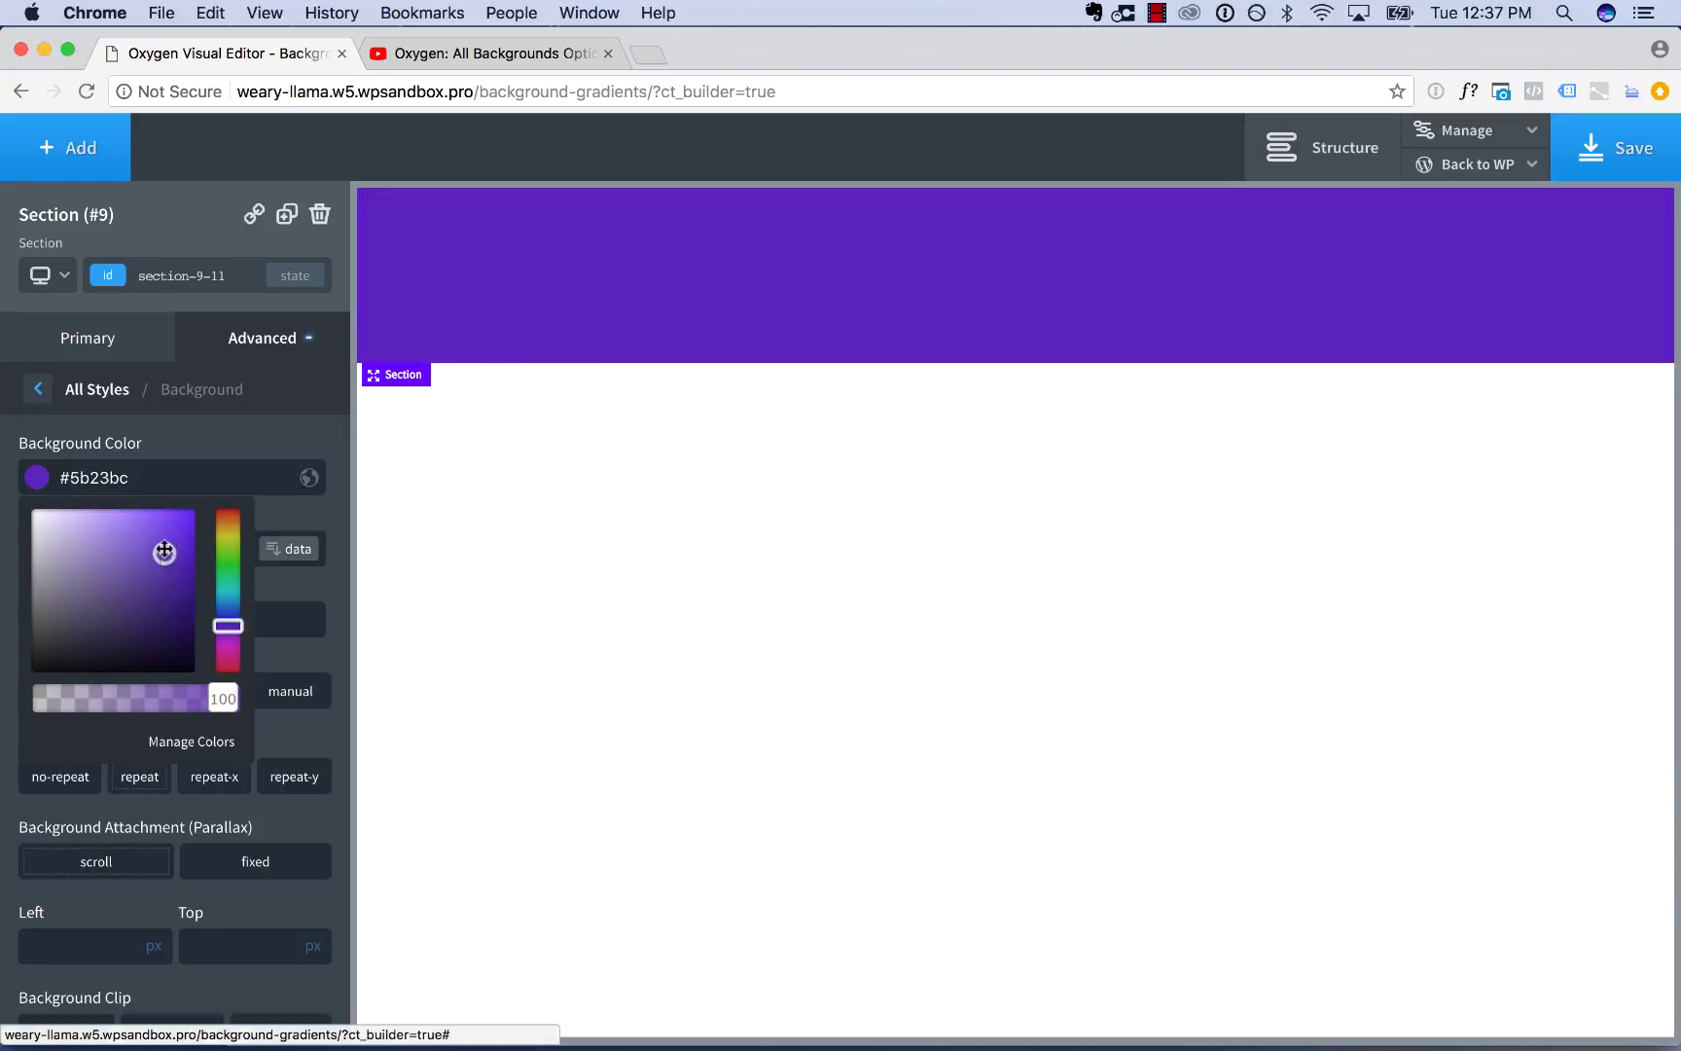
left_click(293, 588)
Step: Add a first gradient colour stop set to purple #9916e5
scroll(289, 586, "down", 5)
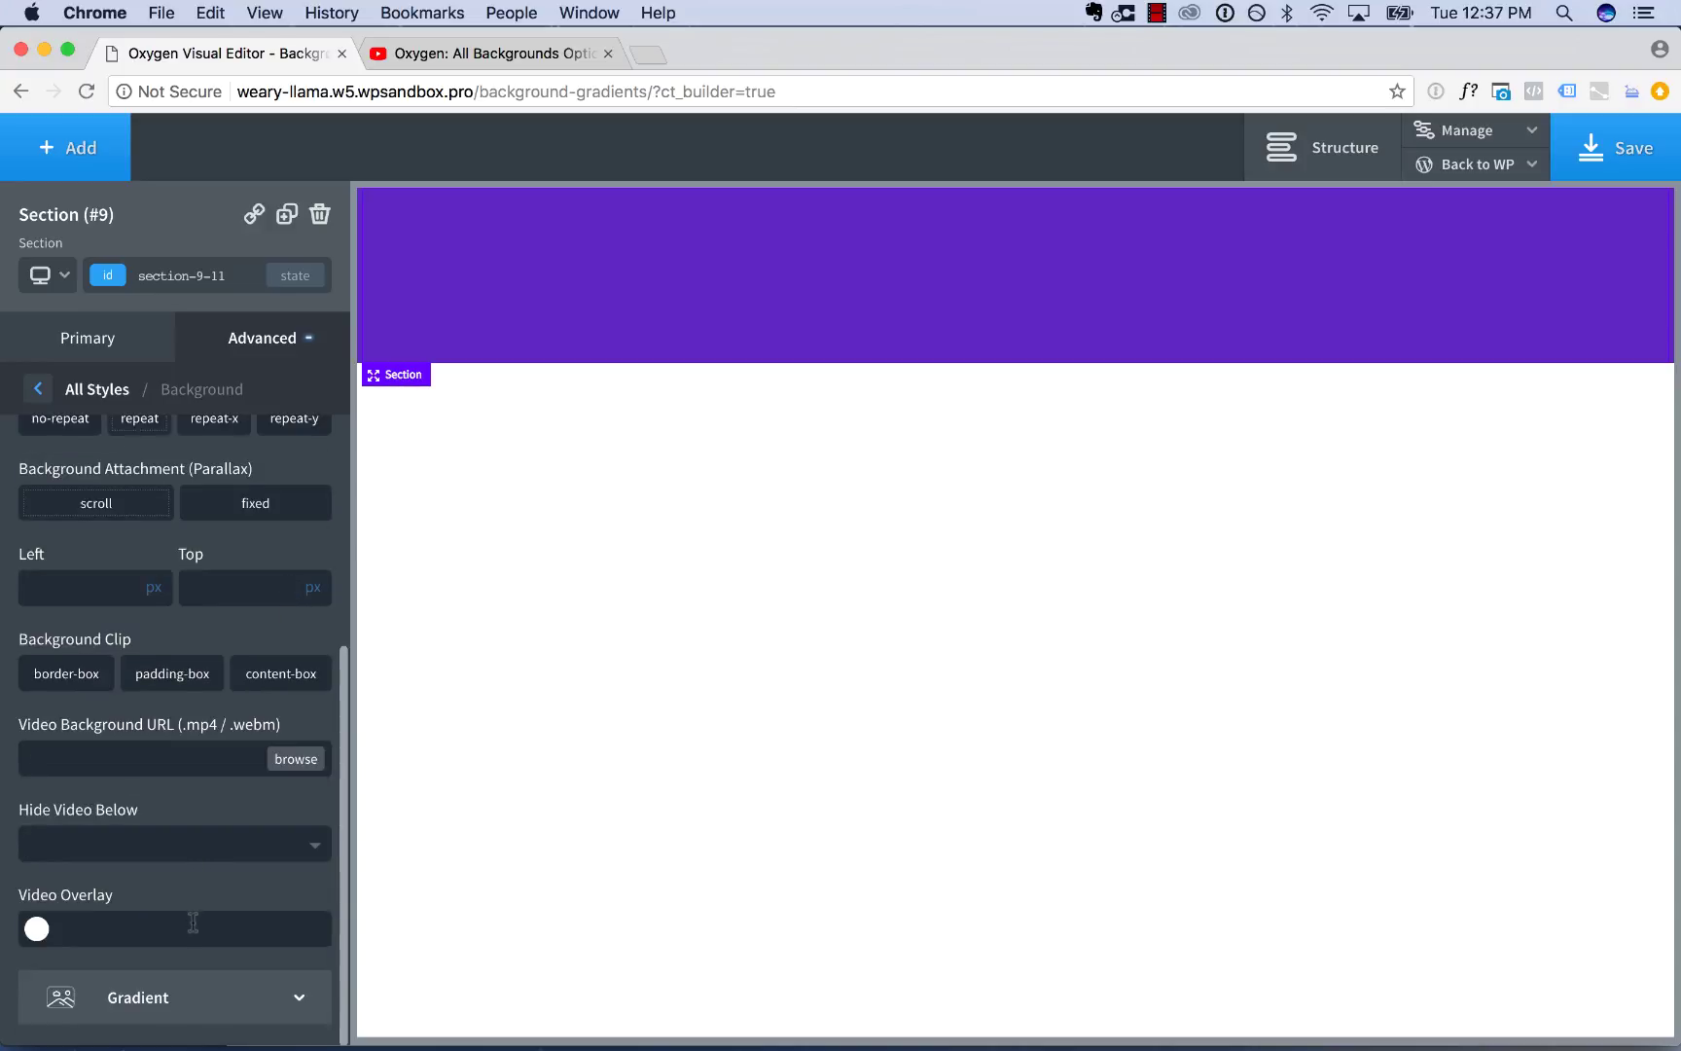
left_click(175, 987)
left_click(95, 457)
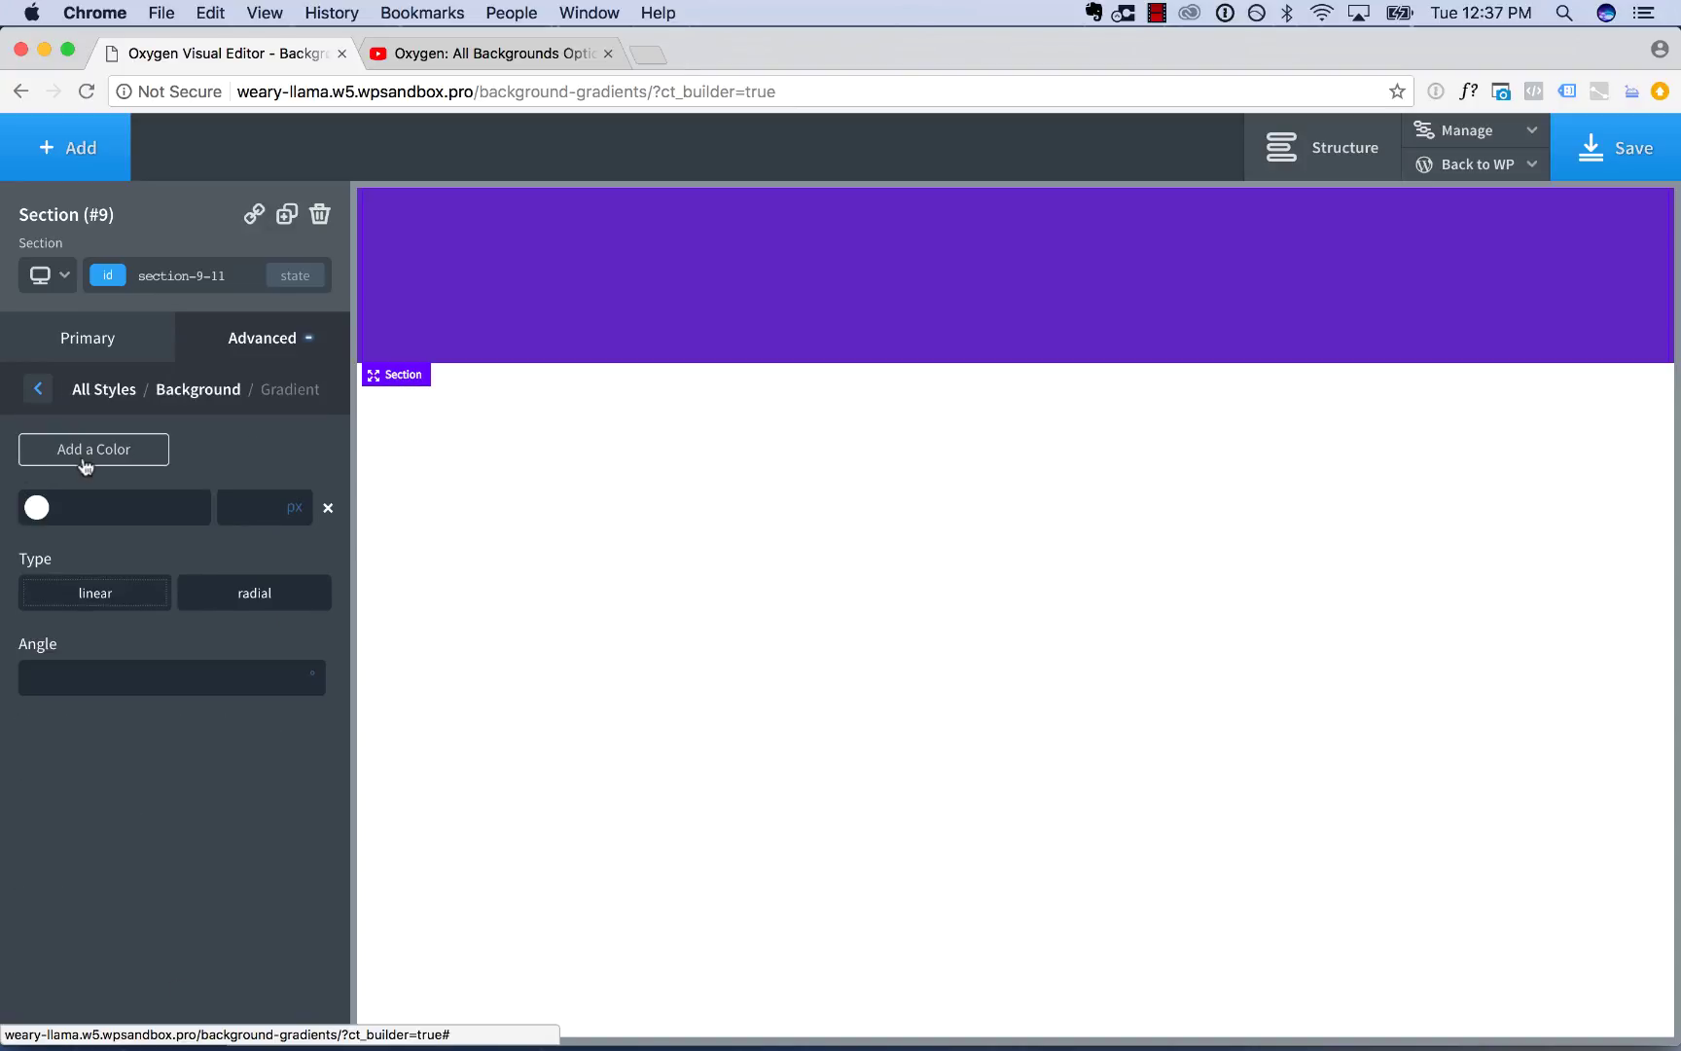
left_click(36, 507)
left_click(178, 564)
left_click_drag(178, 565, 177, 552)
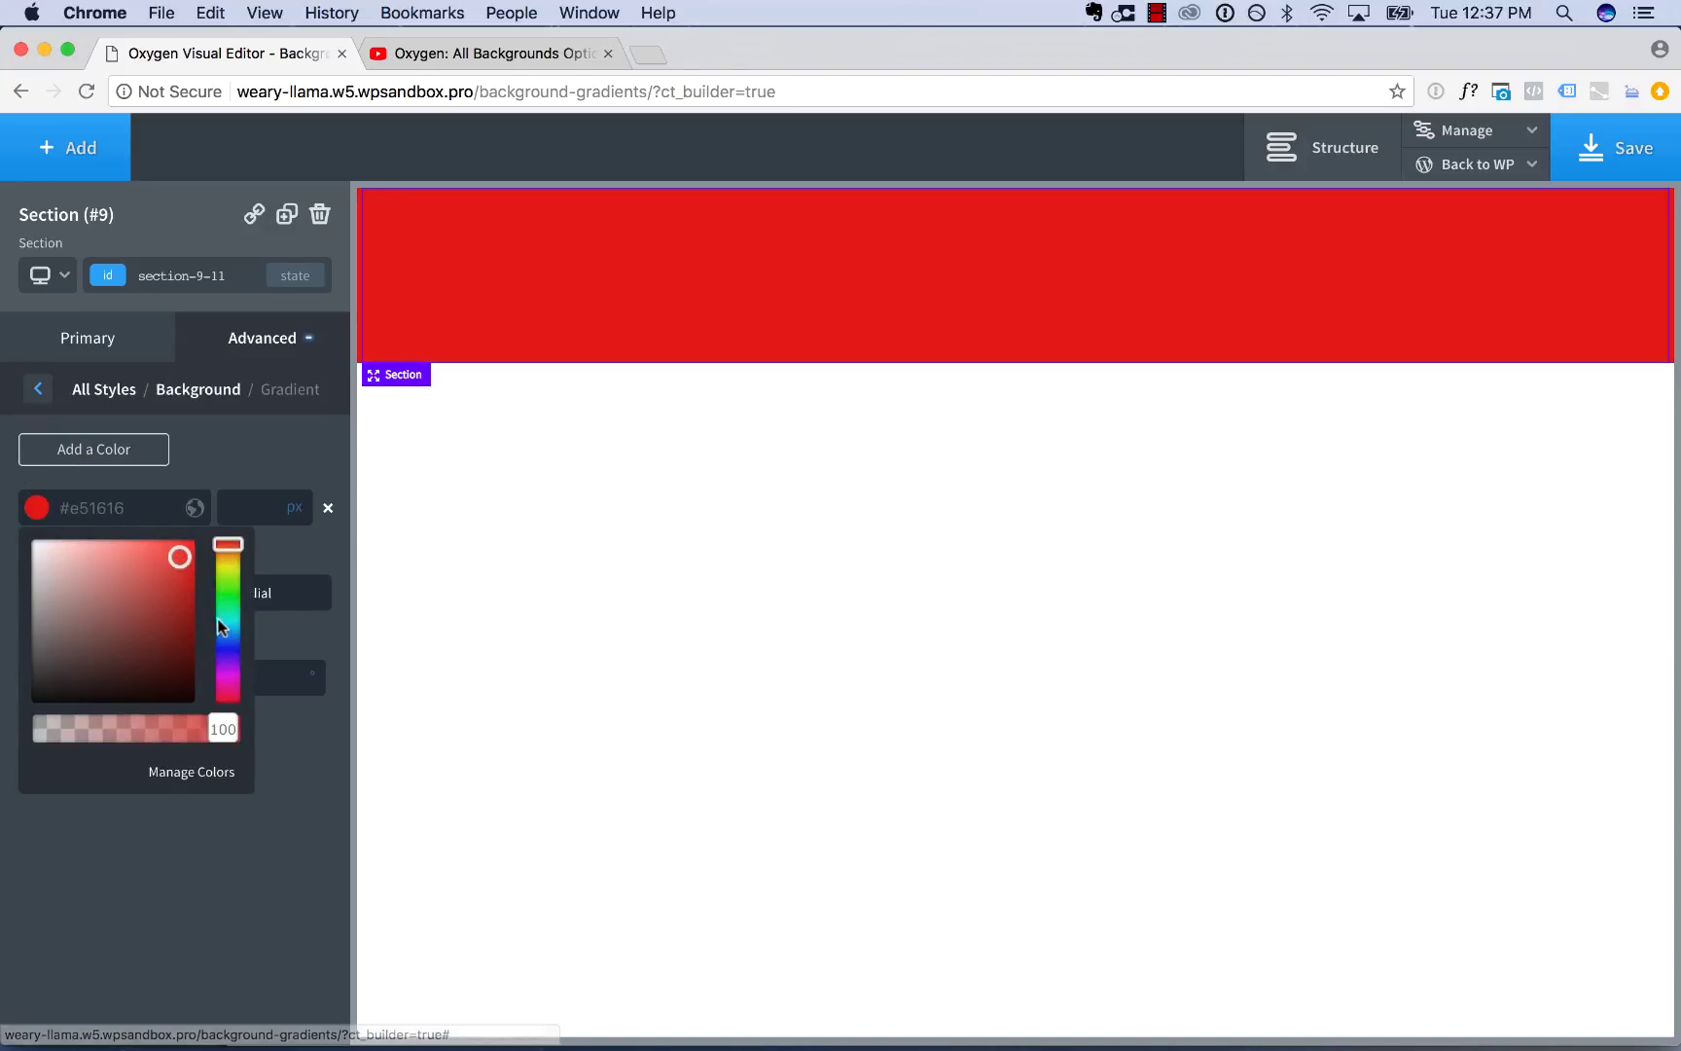
mouse_move(227, 637)
left_mouse_down()
mouse_move(228, 623)
mouse_move(227, 678)
left_mouse_up()
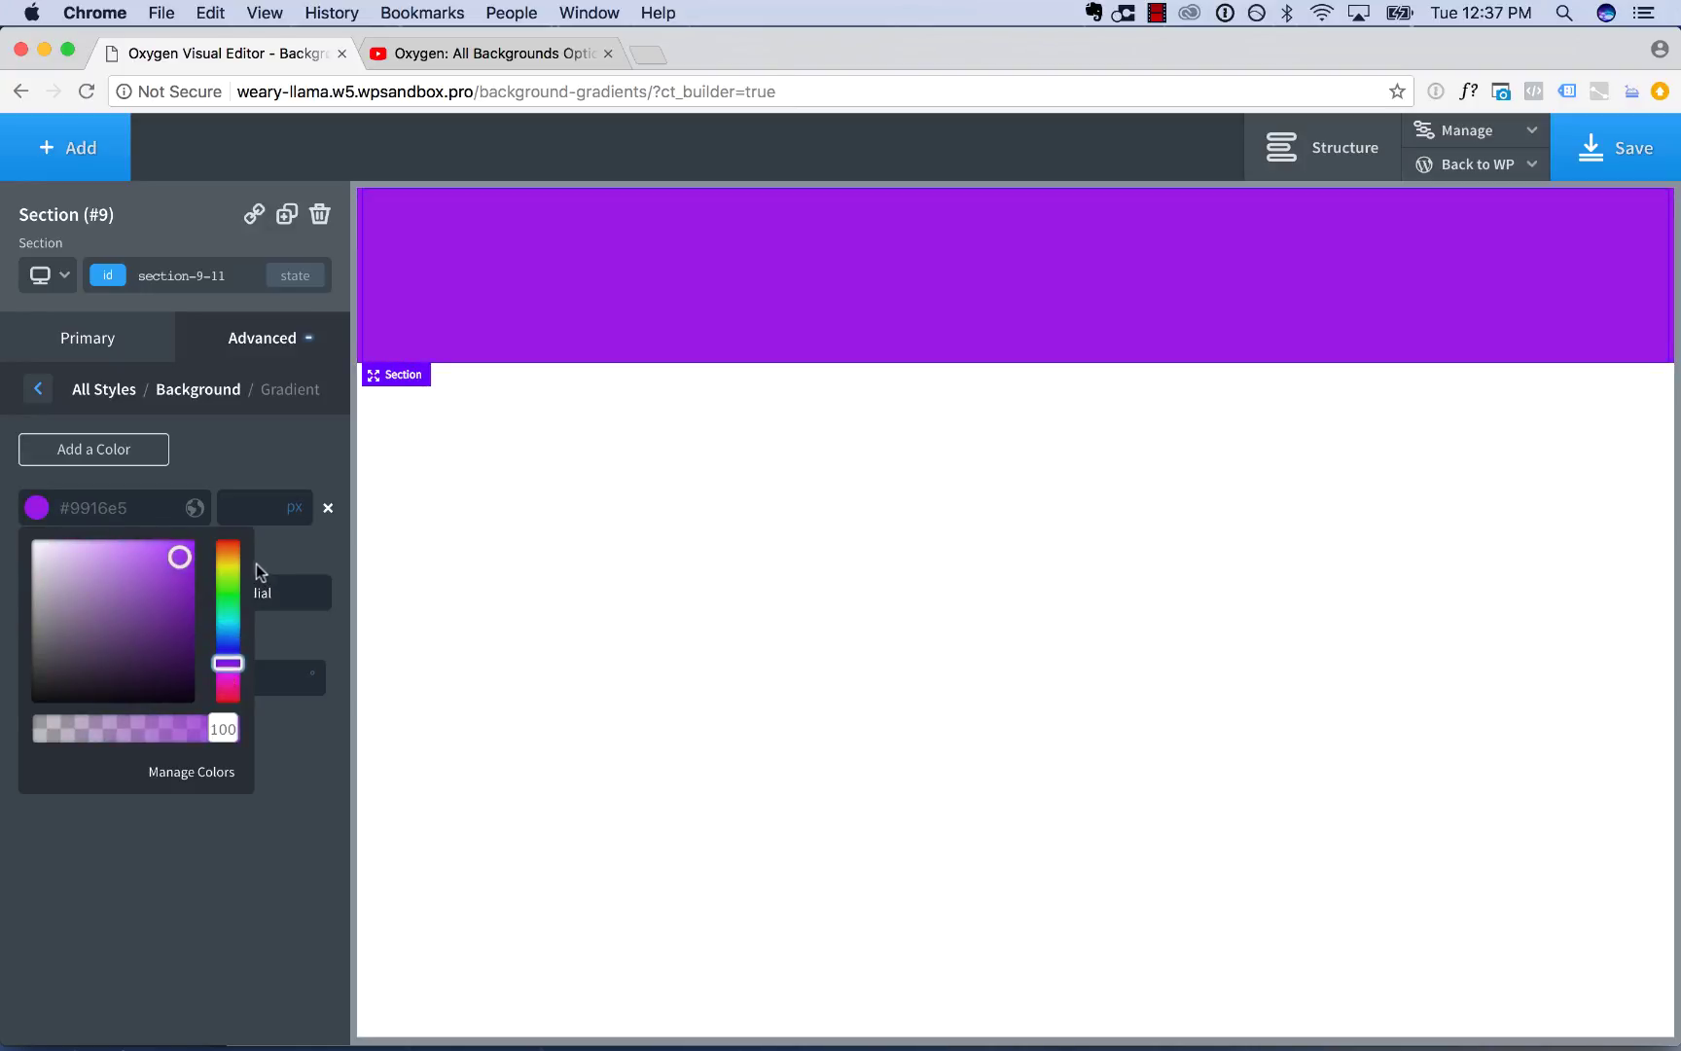
Step: Add a second gradient stop in blue #1e6ddb and keep the gradient linear
left_click(114, 448)
left_click(36, 566)
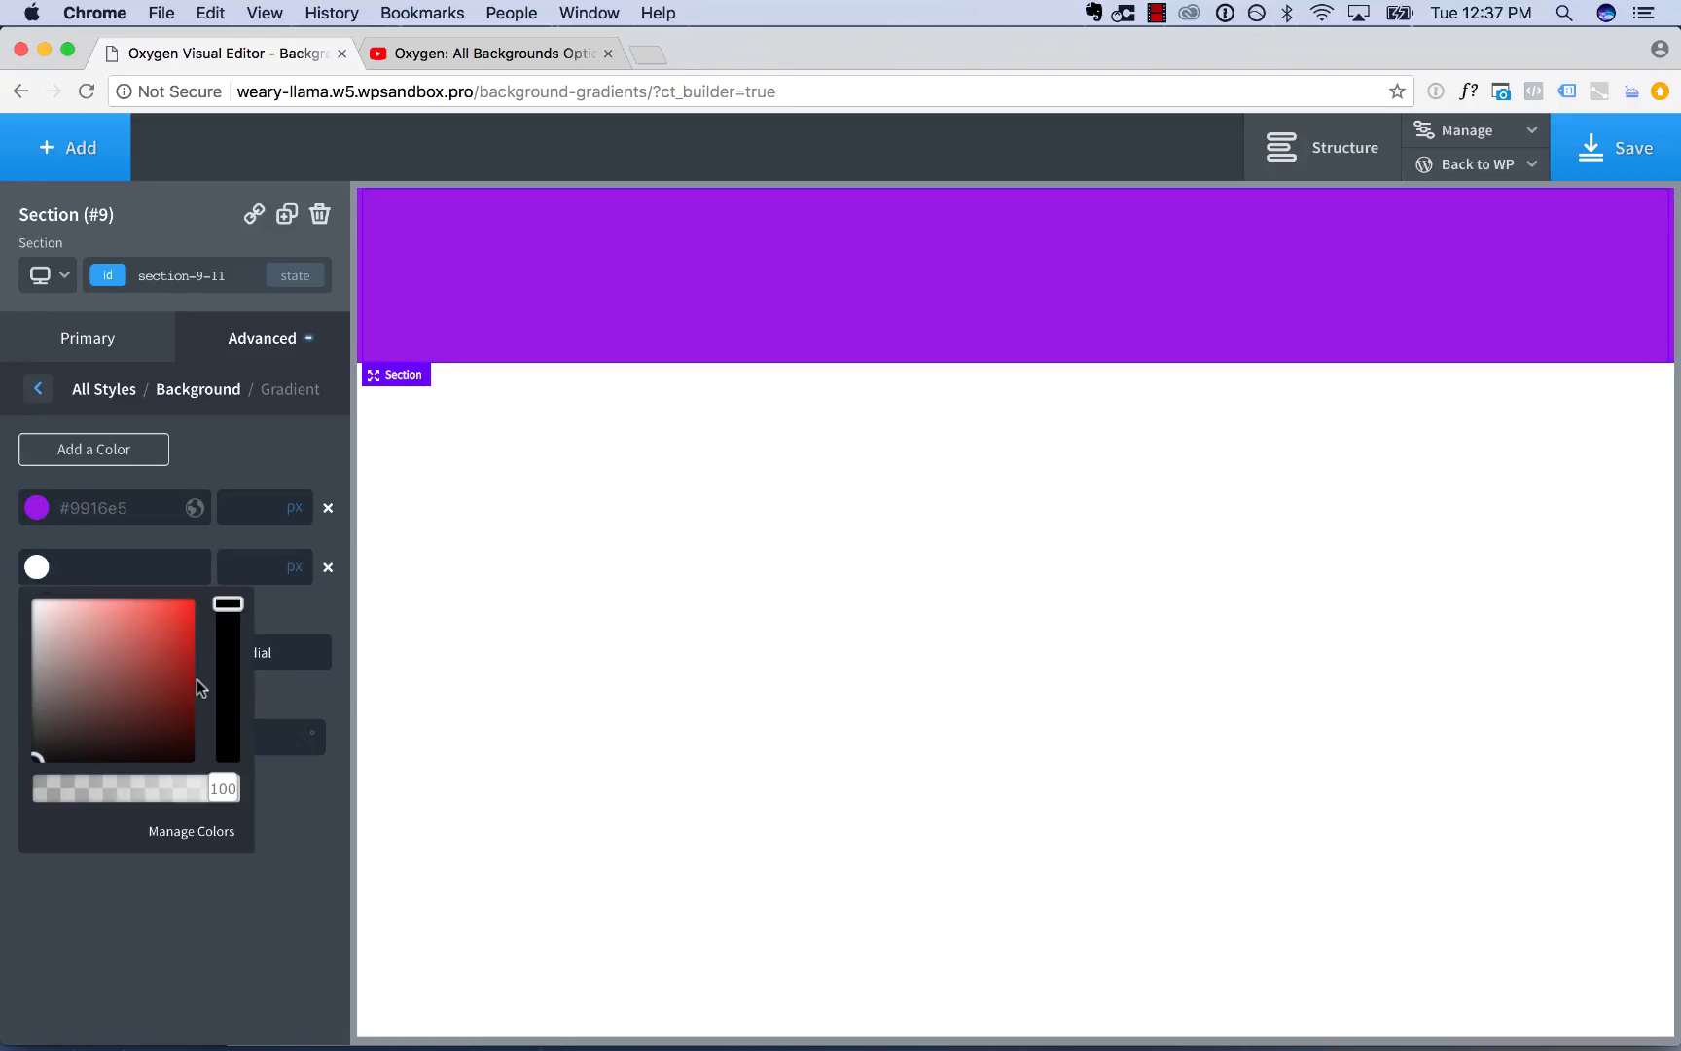
left_click(148, 633)
mouse_move(148, 633)
left_mouse_down()
mouse_move(172, 622)
mouse_move(228, 710)
left_mouse_up()
left_click(292, 625)
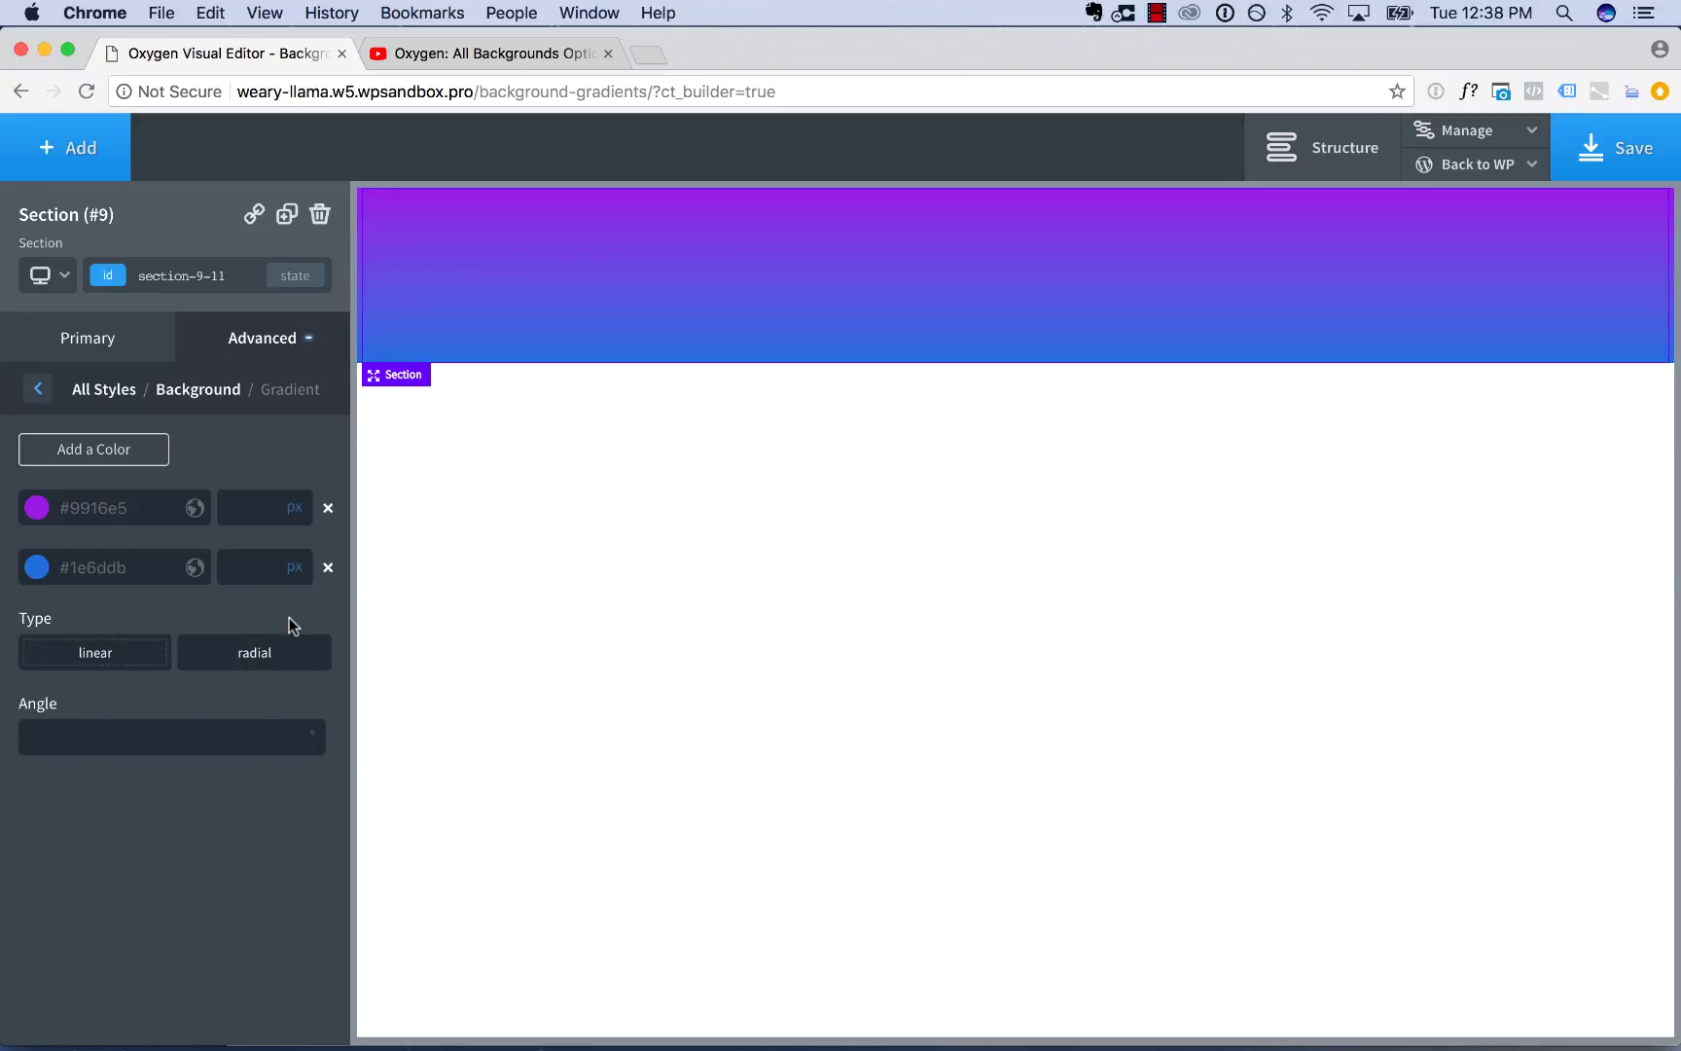
left_click(282, 654)
left_click(121, 664)
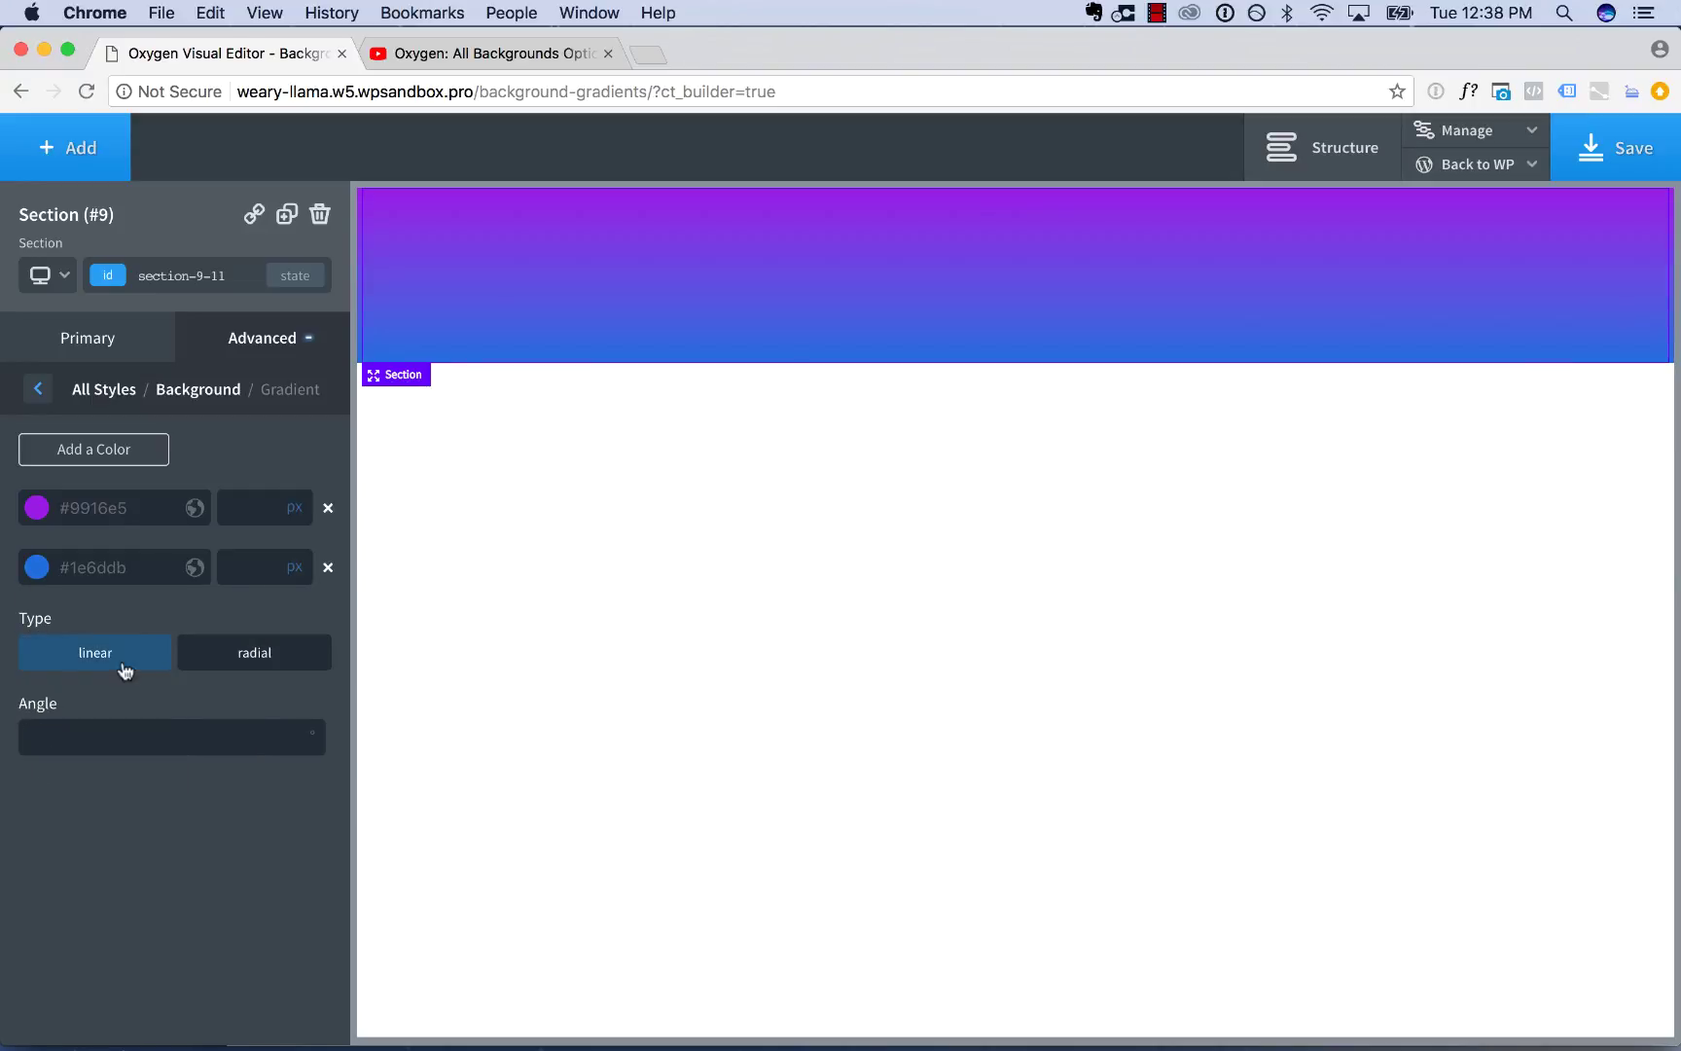
left_click(98, 391)
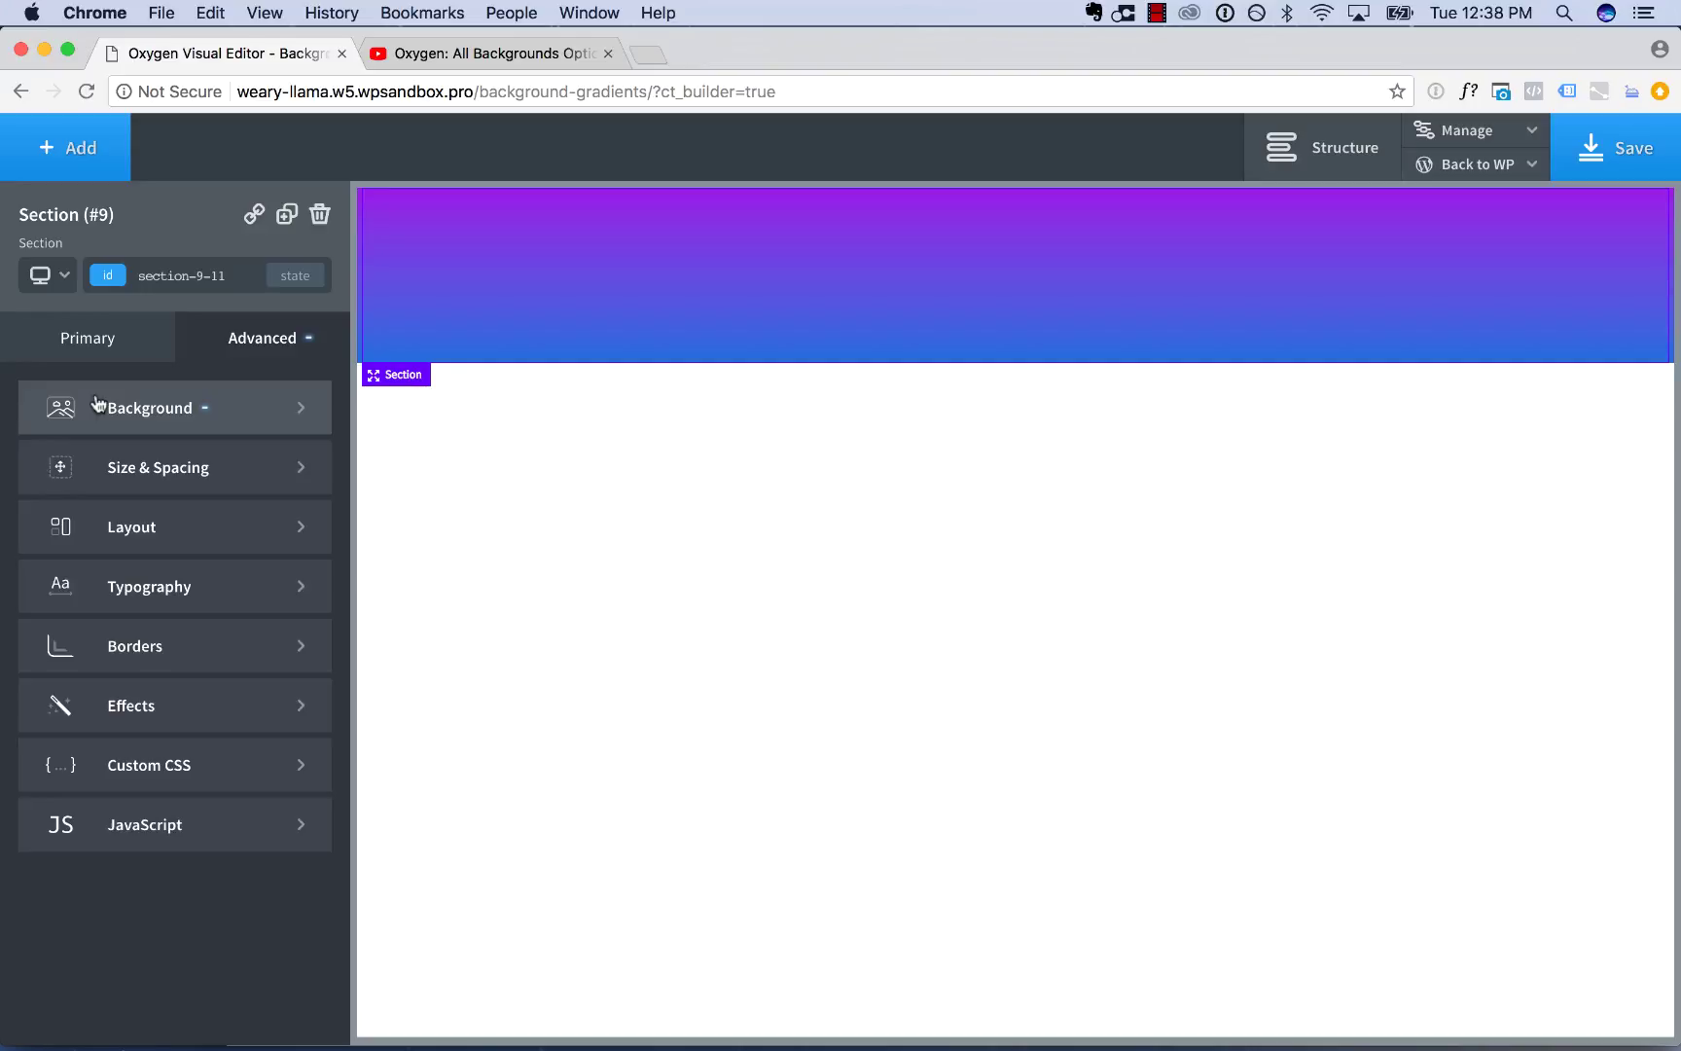